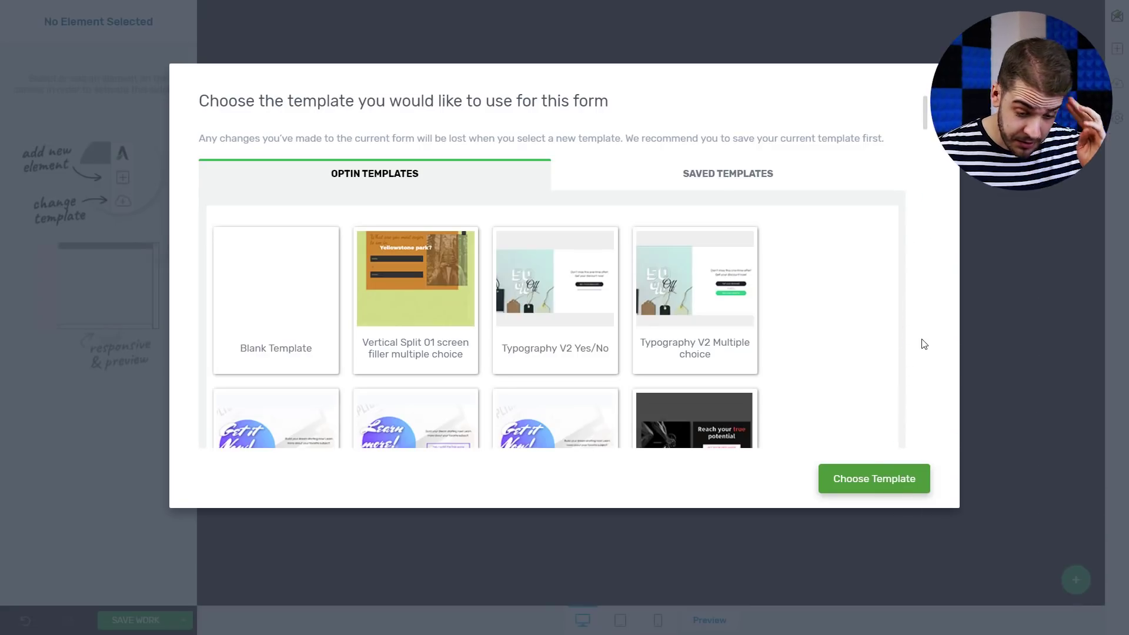
Browse the opt-in templates and apply the "Round image 1-step" template to the form
scroll(869, 196, "down", 15)
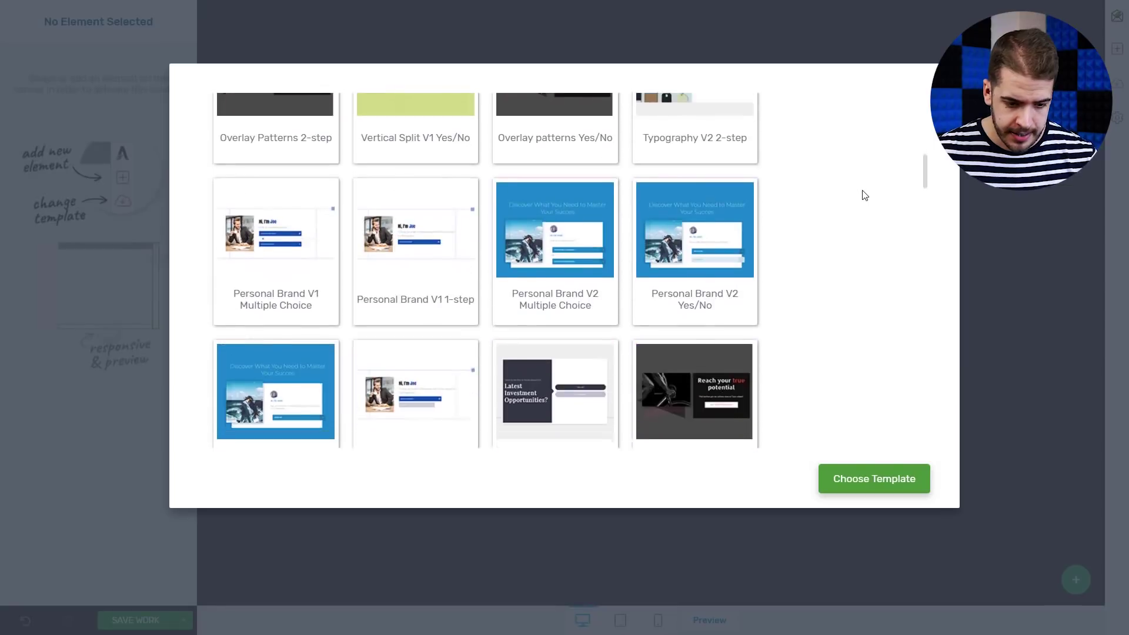
scroll(871, 203, "down", 5)
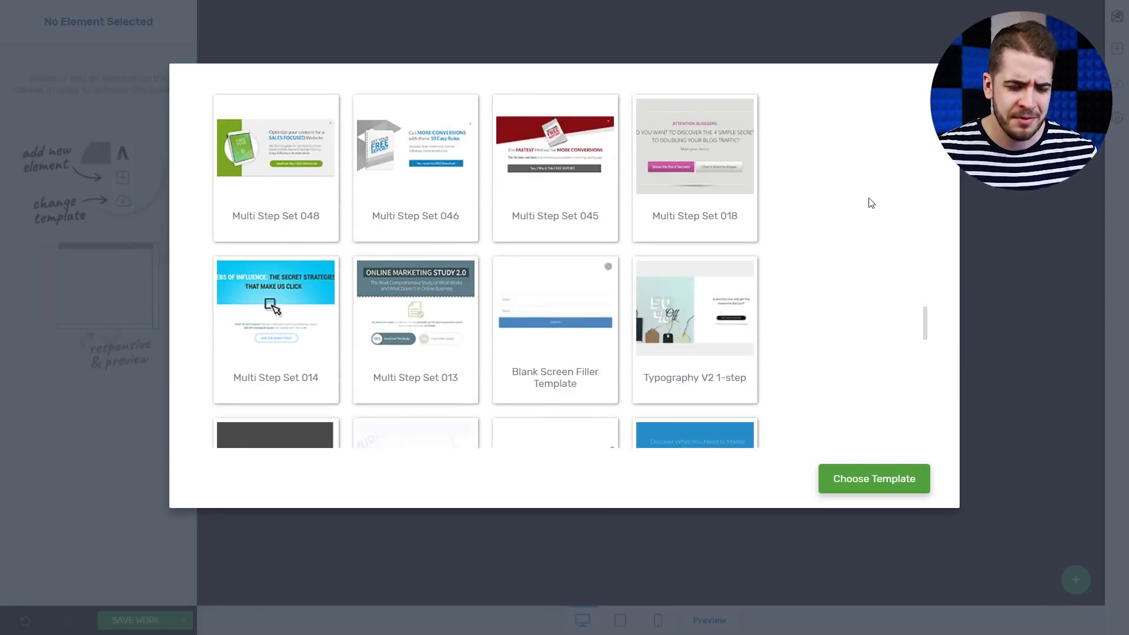
scroll(871, 203, "down", 15)
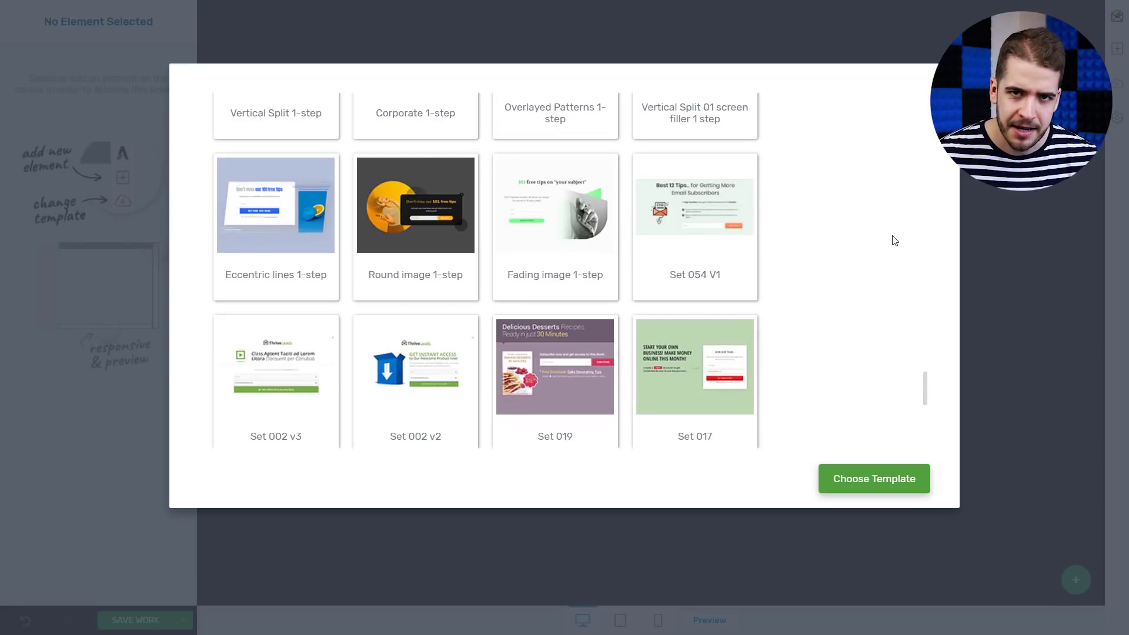
left_click(426, 201)
left_click(882, 479)
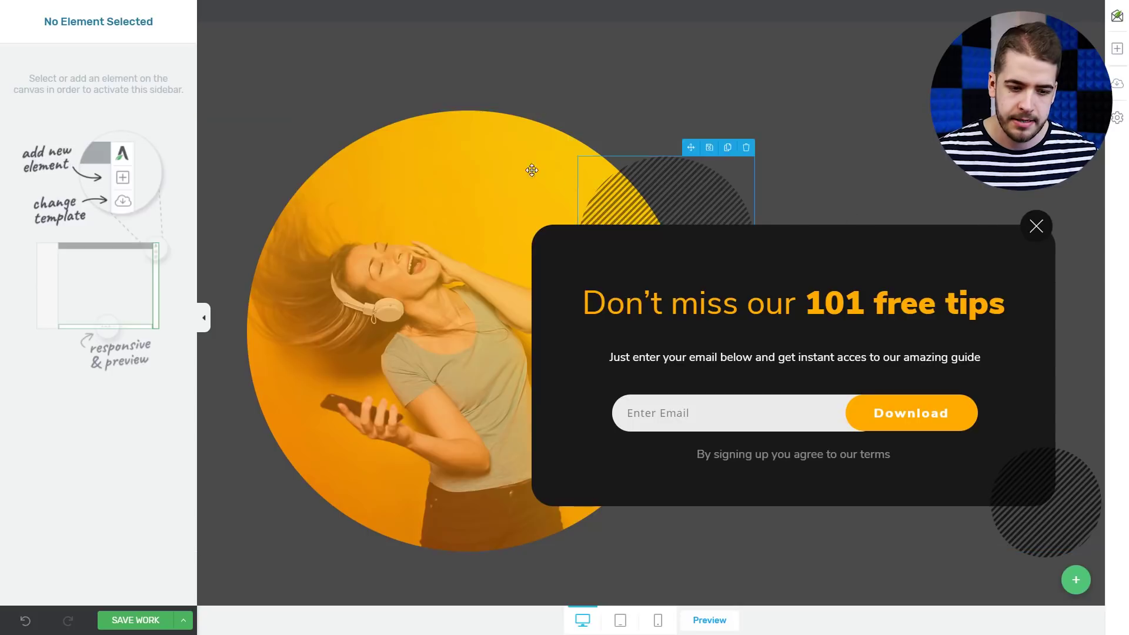
Set the circular image content box to a maximum width of 500 px and a minimum height of 500 px
left_click(438, 186)
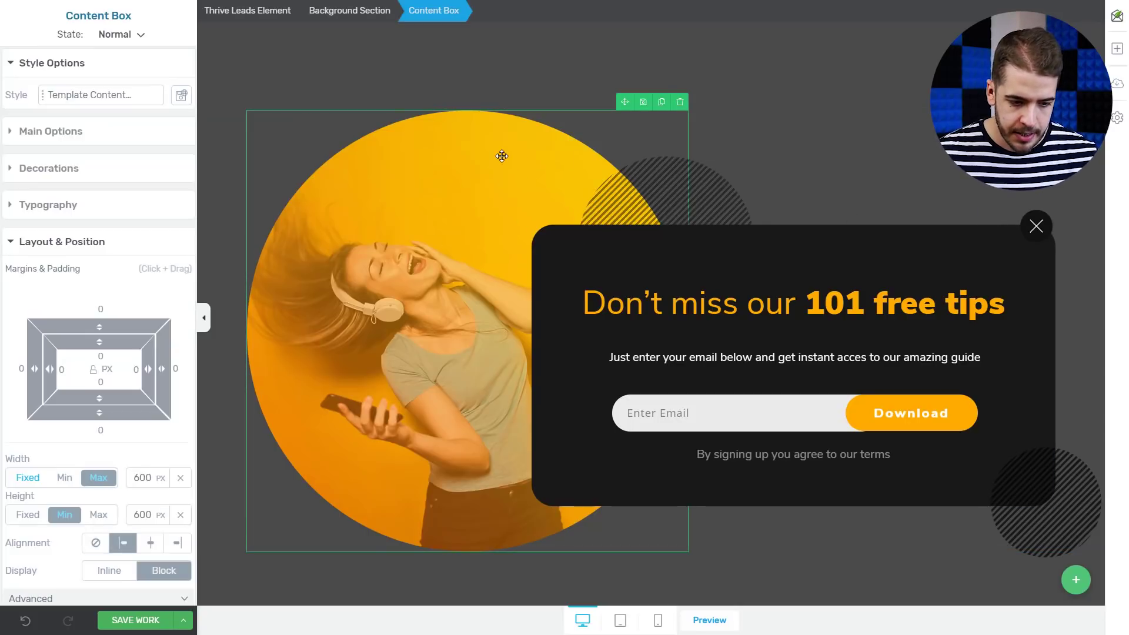
left_click(76, 134)
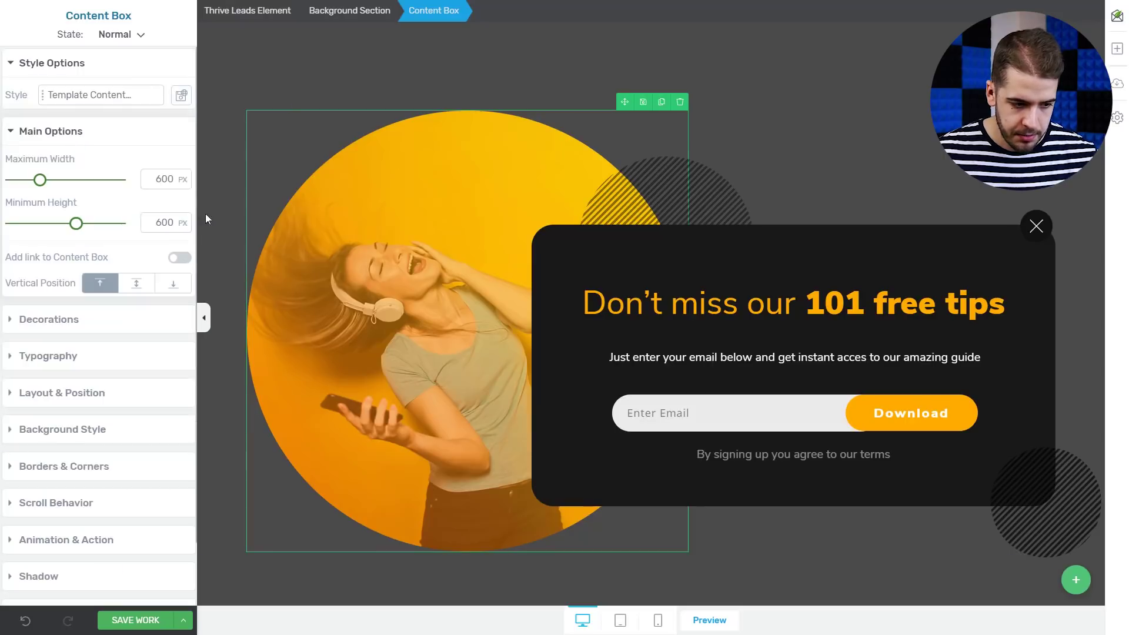
double_click(164, 180)
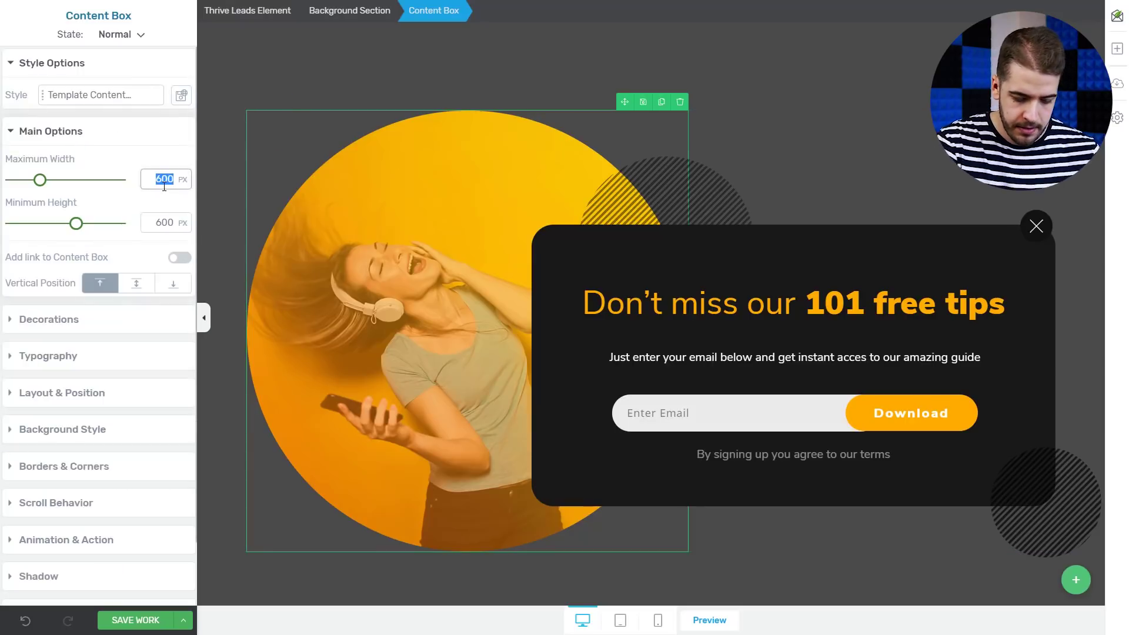
type("500")
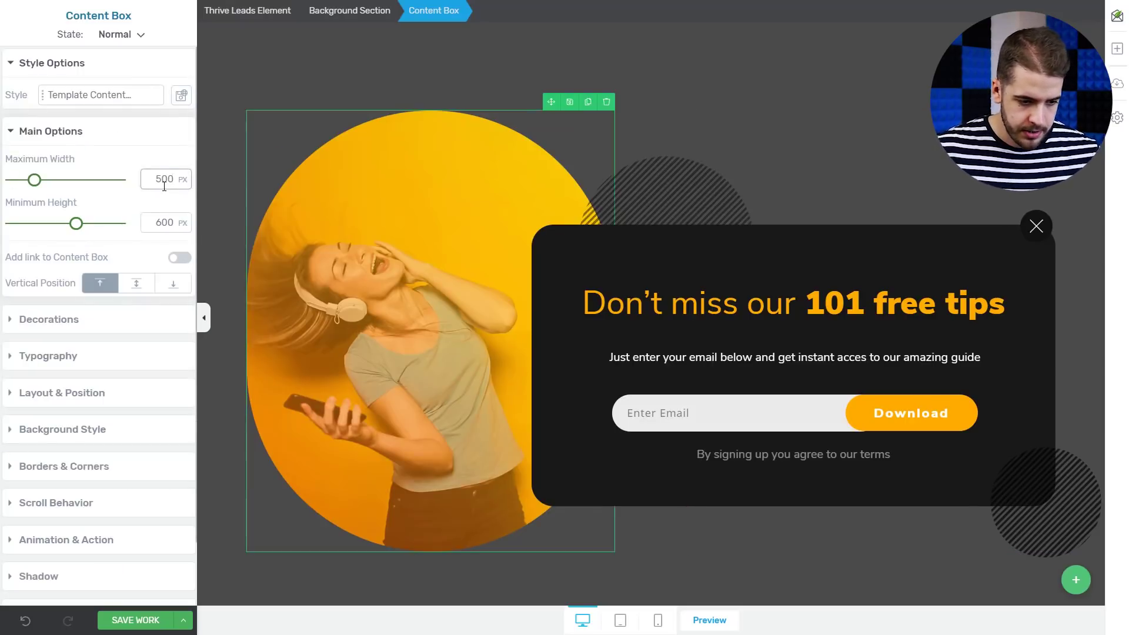
double_click(171, 222)
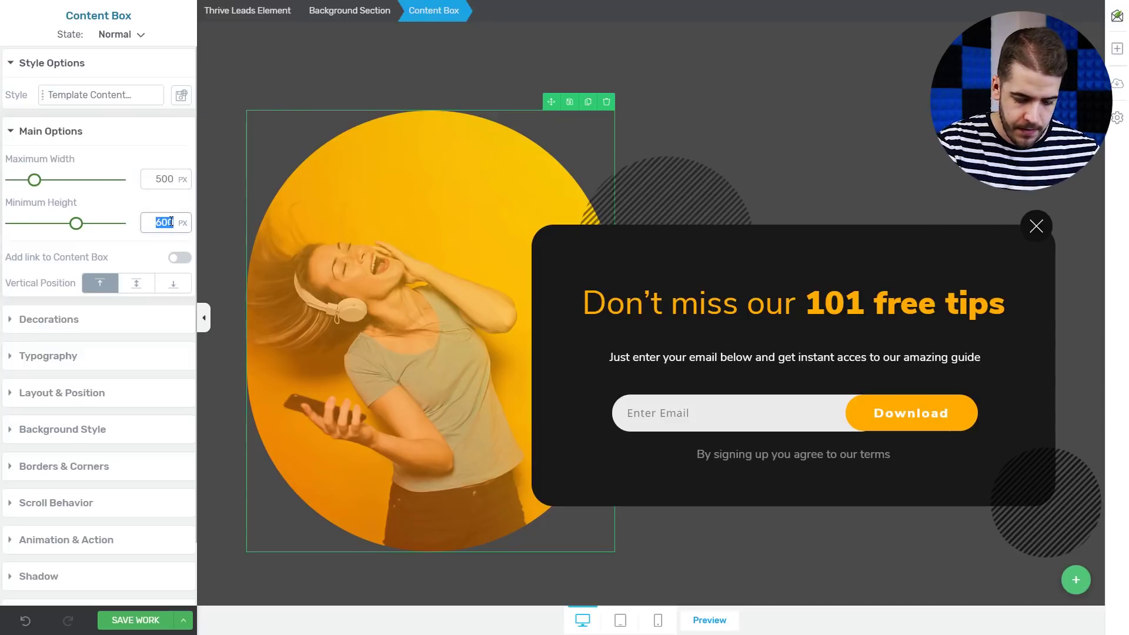
type("500")
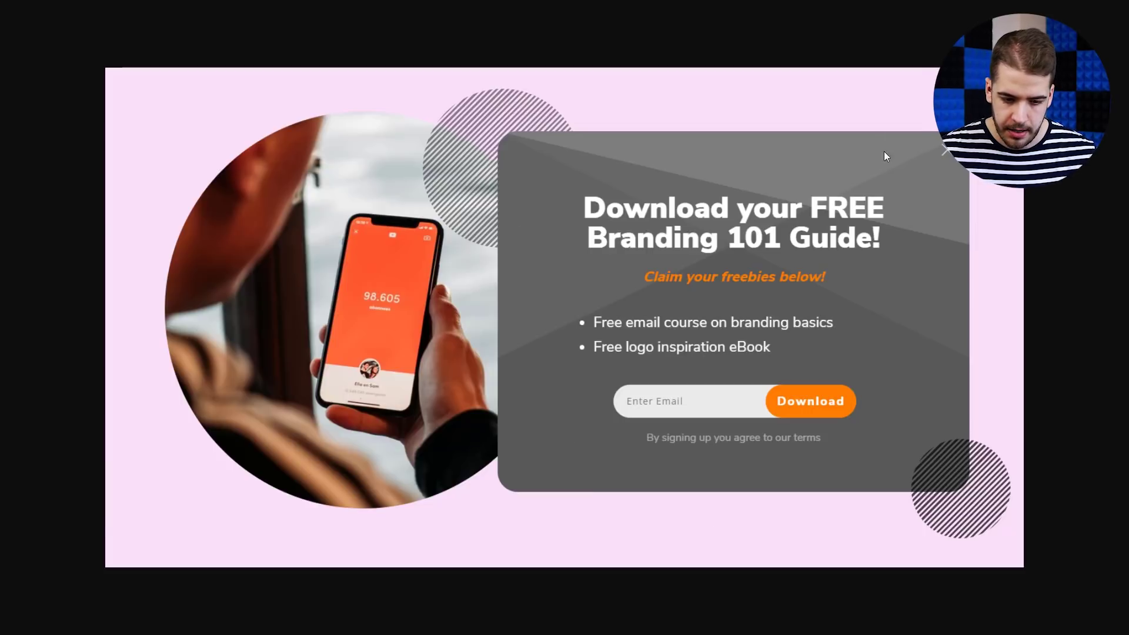
Change the background color of the content box holding the opt-in text to the lighter grey #545454
left_click(595, 190)
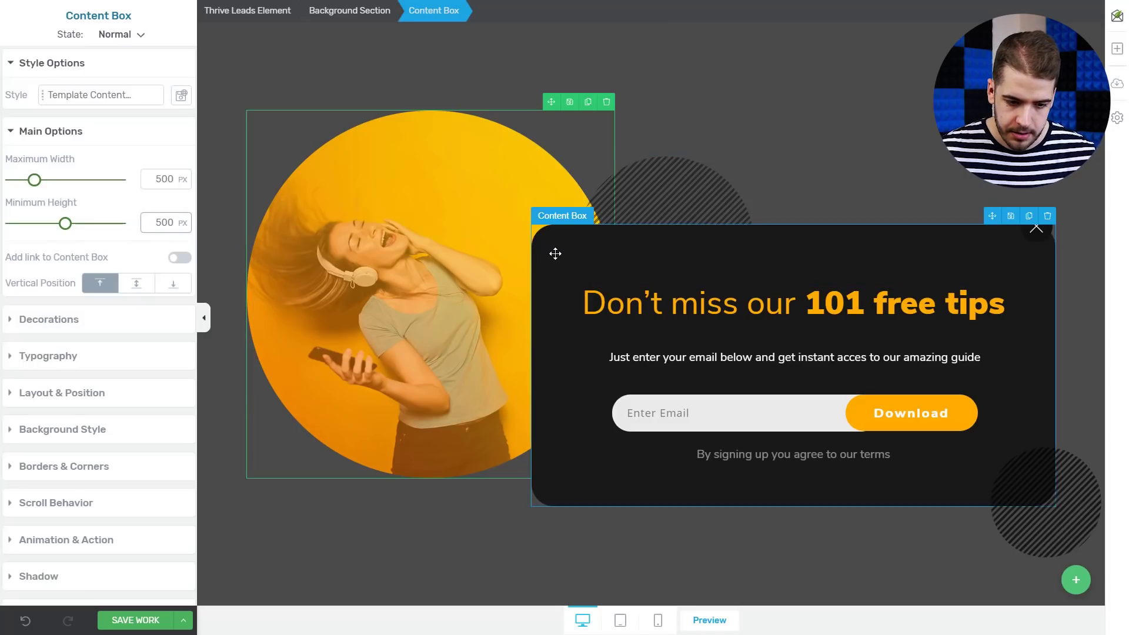
left_click(555, 251)
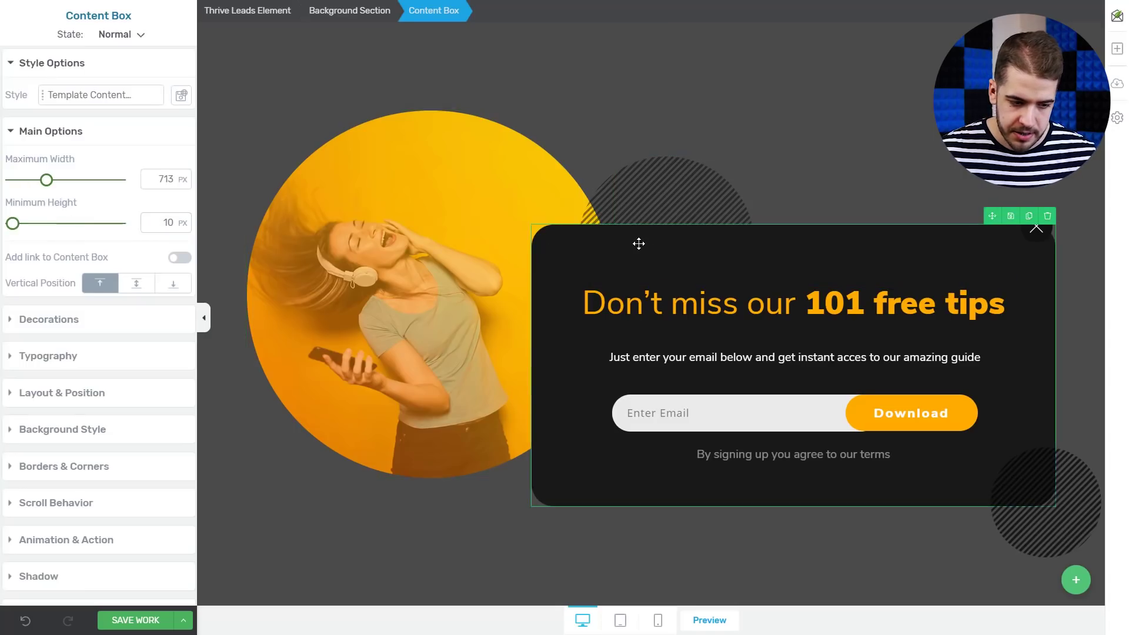
left_click(88, 430)
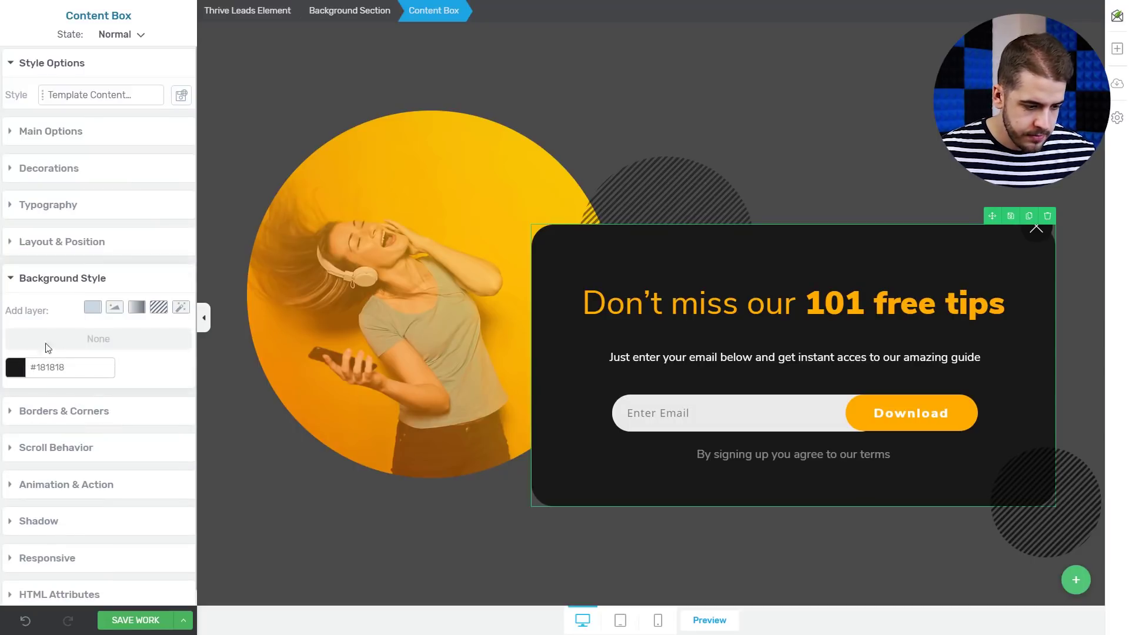
left_click(16, 371)
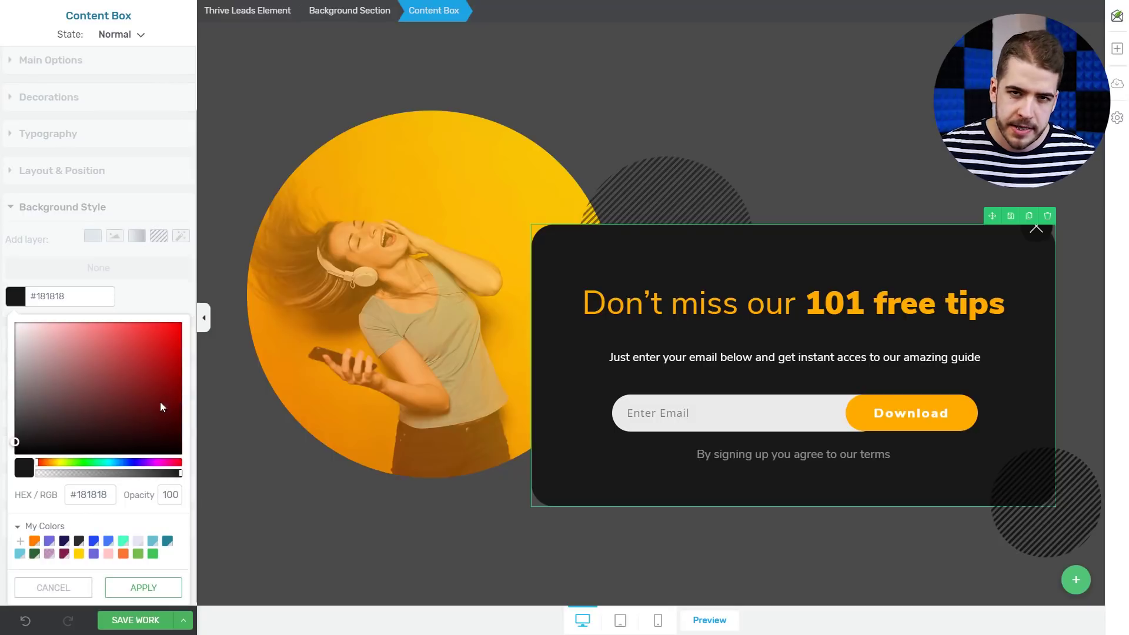
left_click(16, 444)
left_click_drag(16, 443, 16, 417)
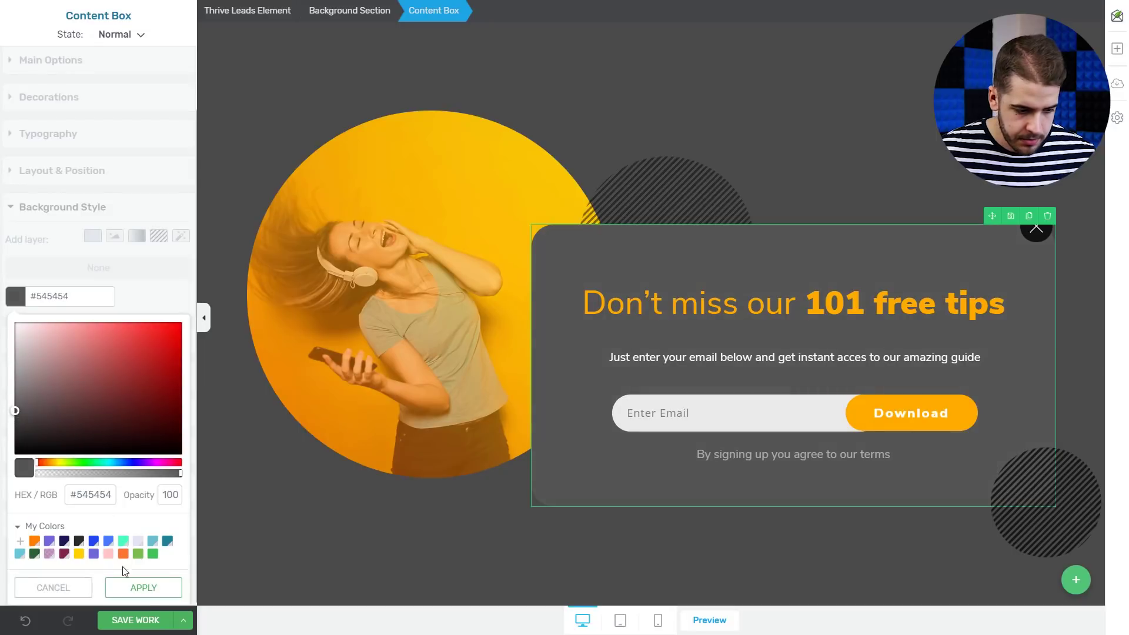
left_click(154, 588)
Remove the solid color background layer from the whole Thrive Leads form element
left_click(316, 41)
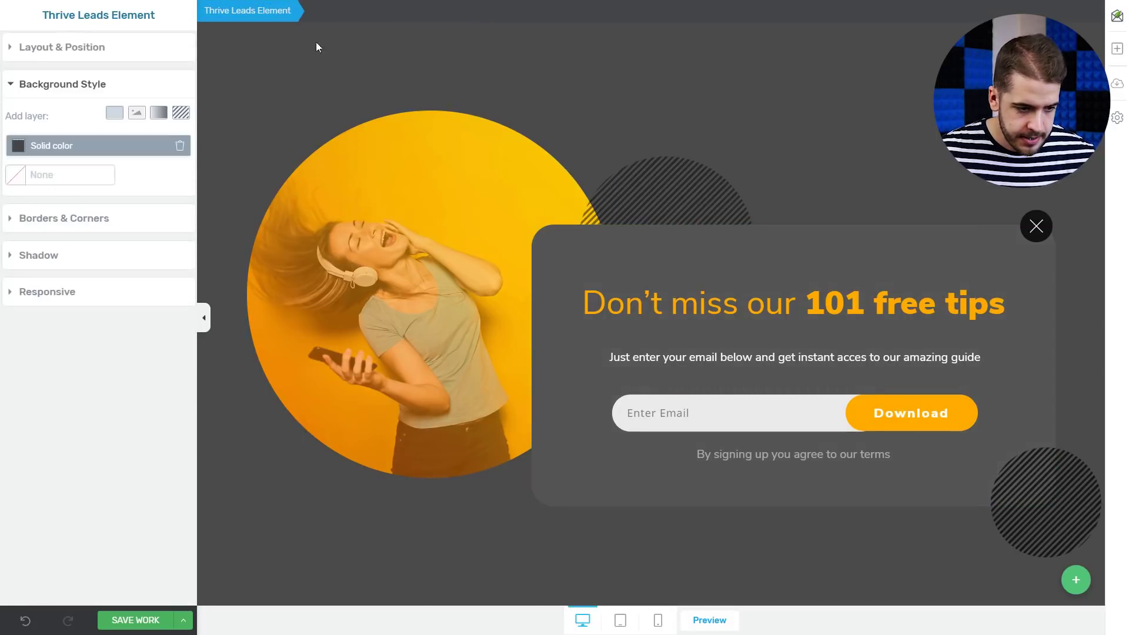
left_click(180, 148)
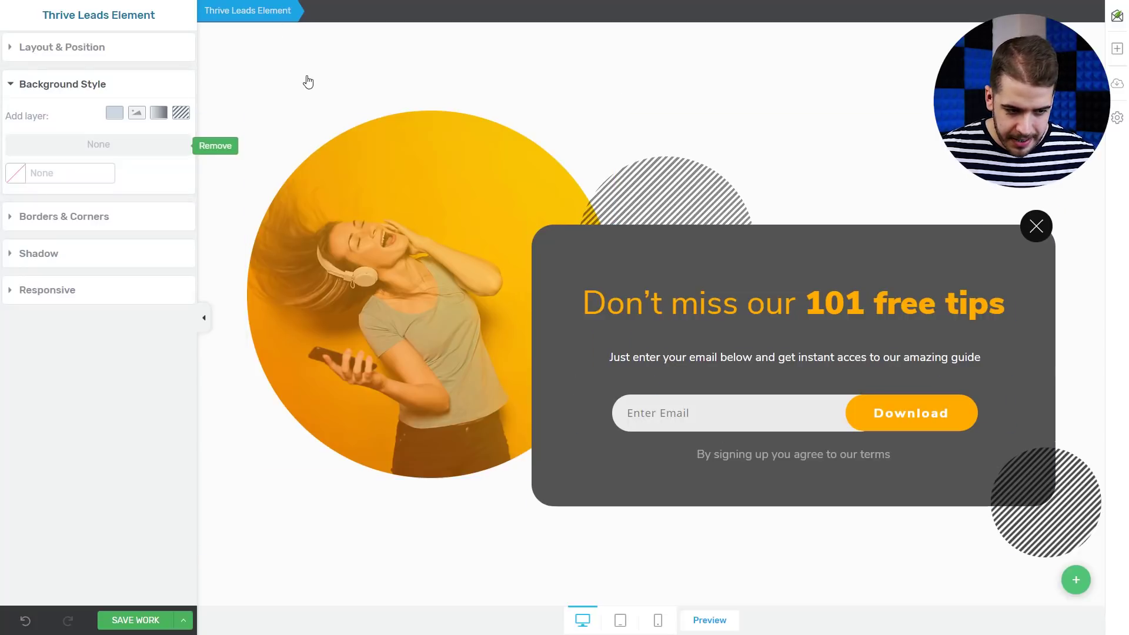
Add the "Shuffle" fancy divider as a decoration on the top edge of the grey content box
left_click(581, 475)
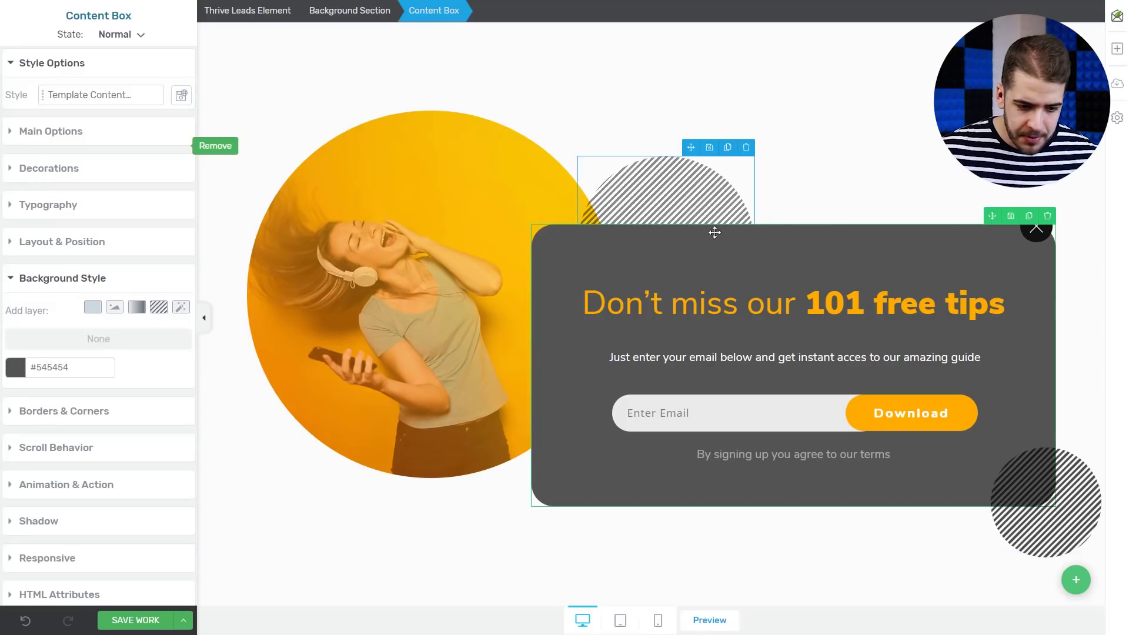
left_click(40, 175)
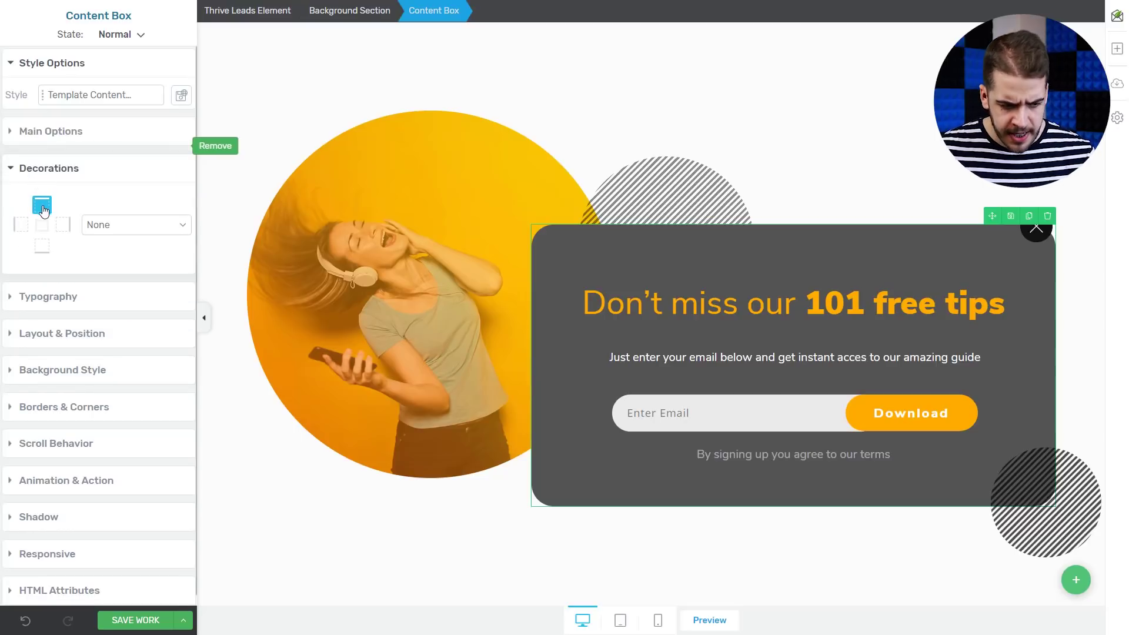
left_click(138, 226)
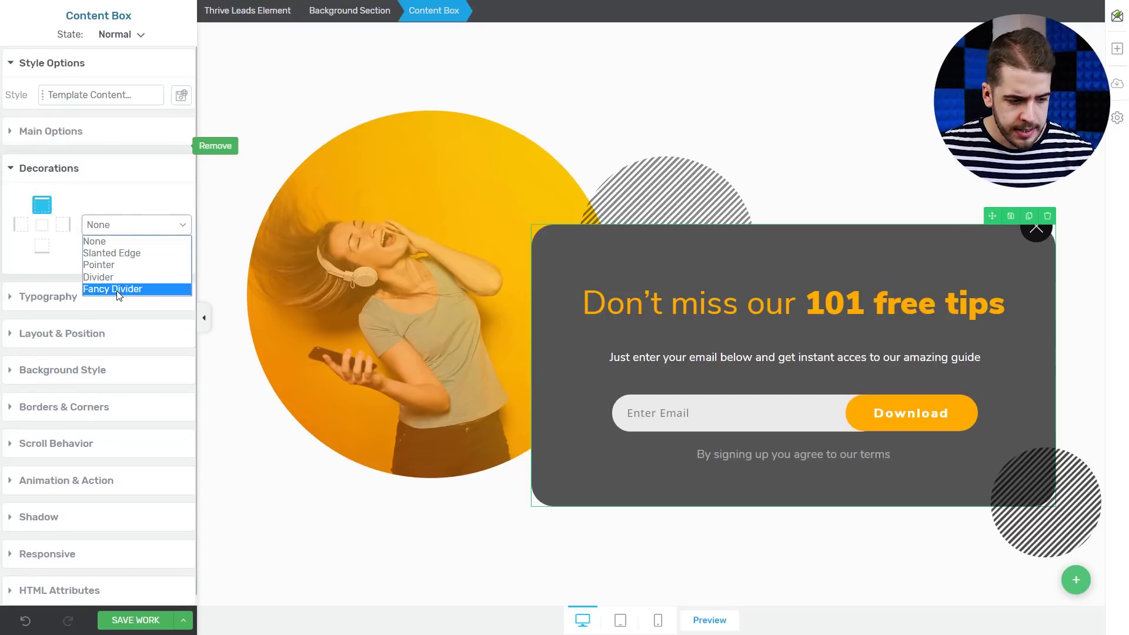
left_click(138, 288)
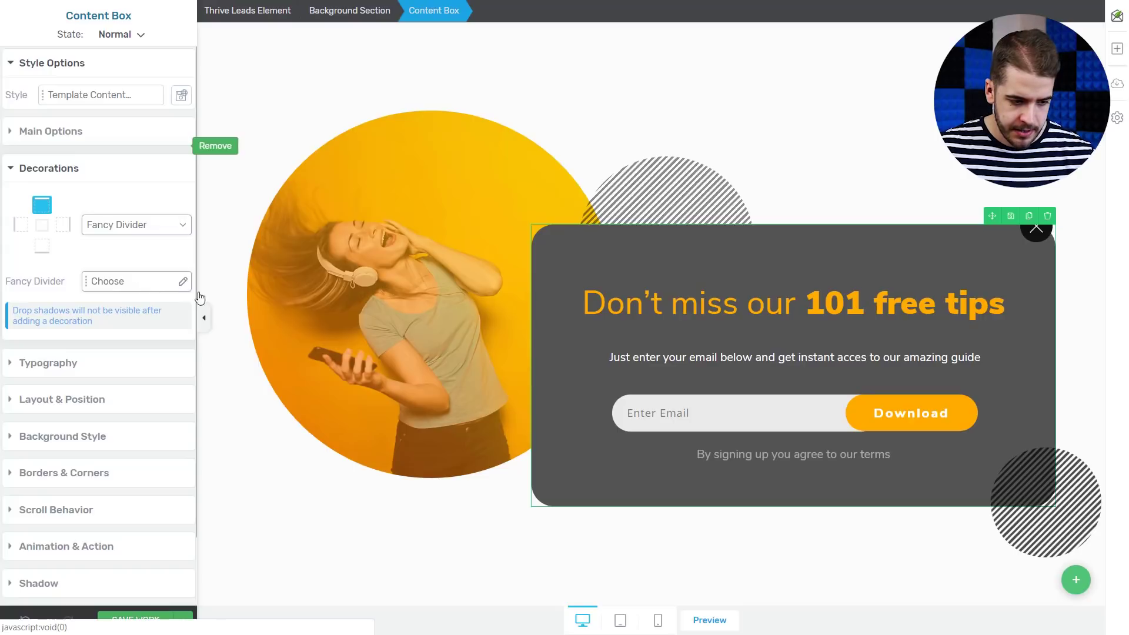
left_click(183, 282)
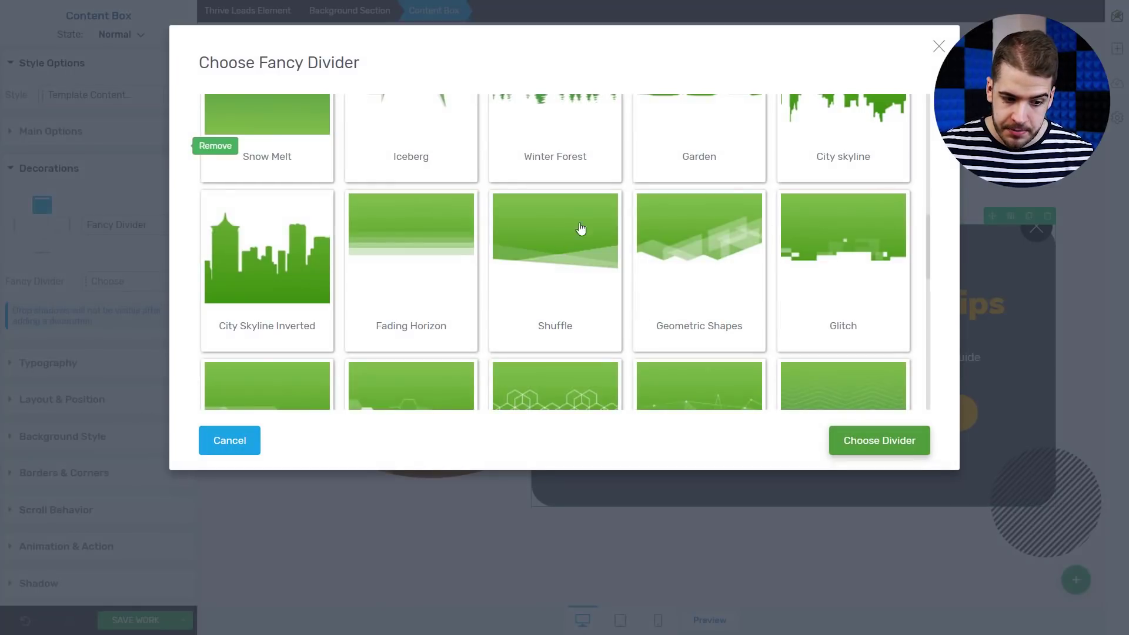
left_click(563, 282)
left_click(880, 443)
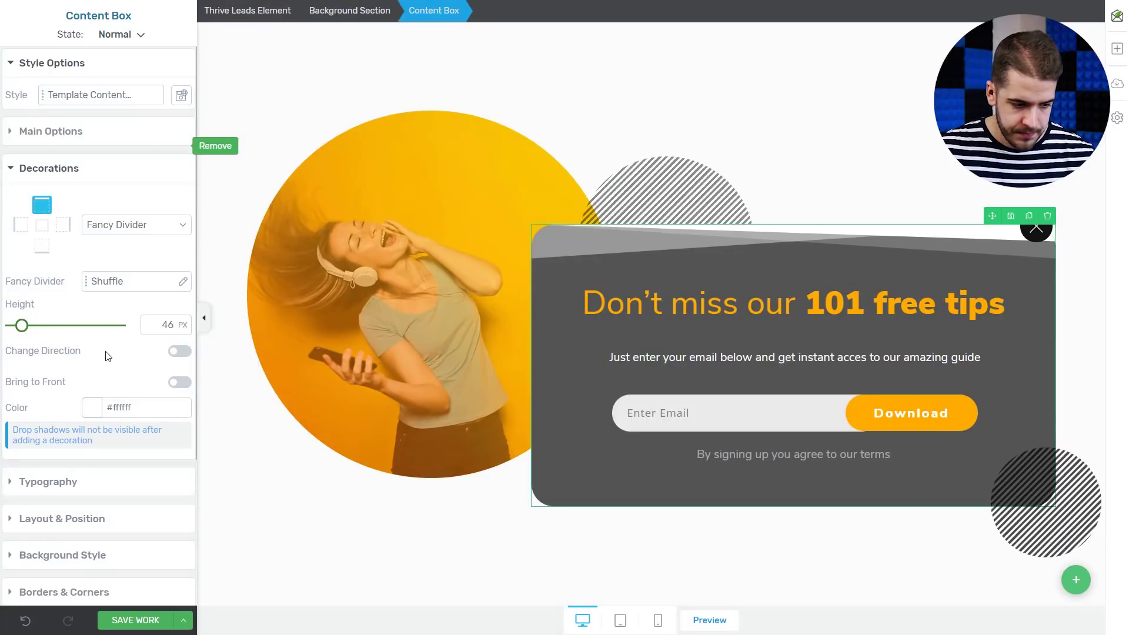
Enlarge the Shuffle divider's height so it covers most of the content box, and set its #ffffff color to 15 opacity
left_click_drag(23, 329, 65, 328)
left_click(88, 415)
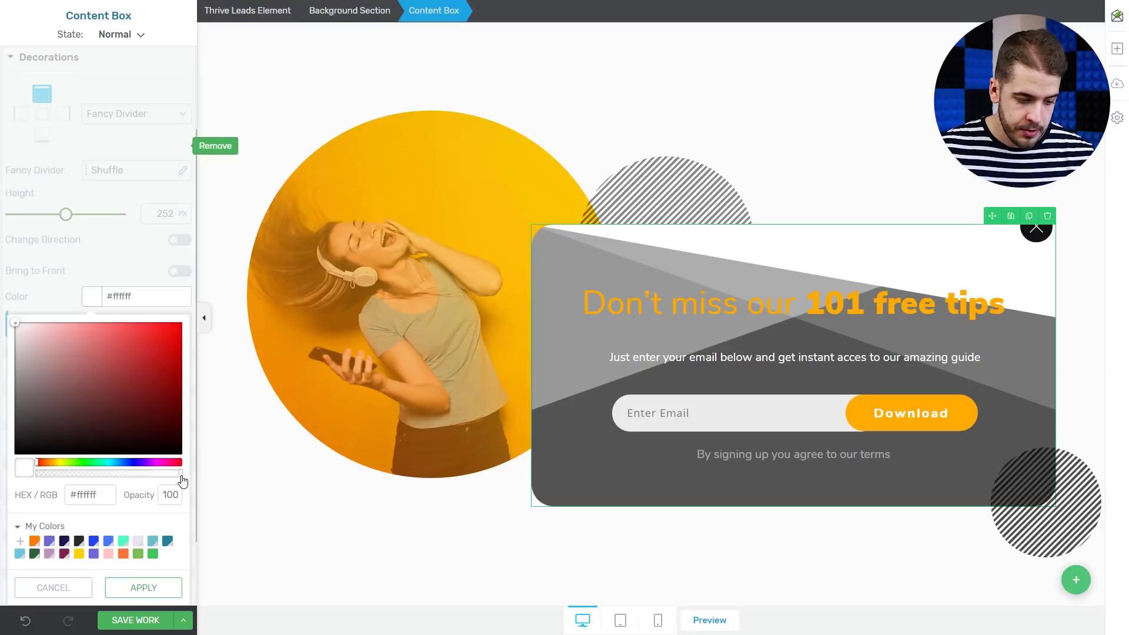
left_click_drag(183, 480, 49, 481)
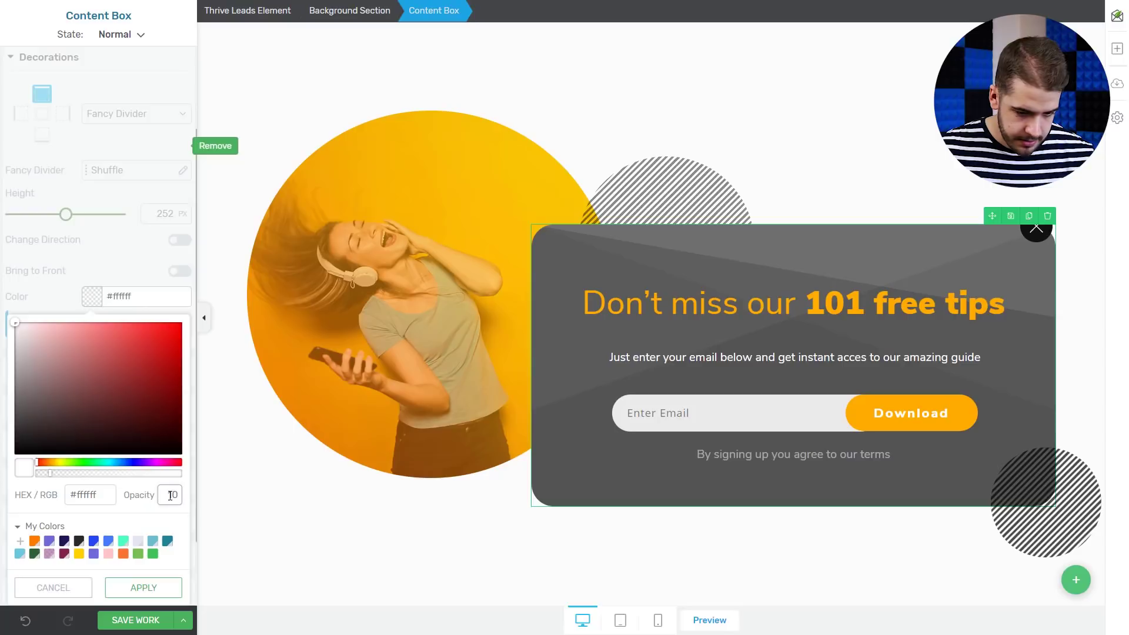
double_click(171, 496)
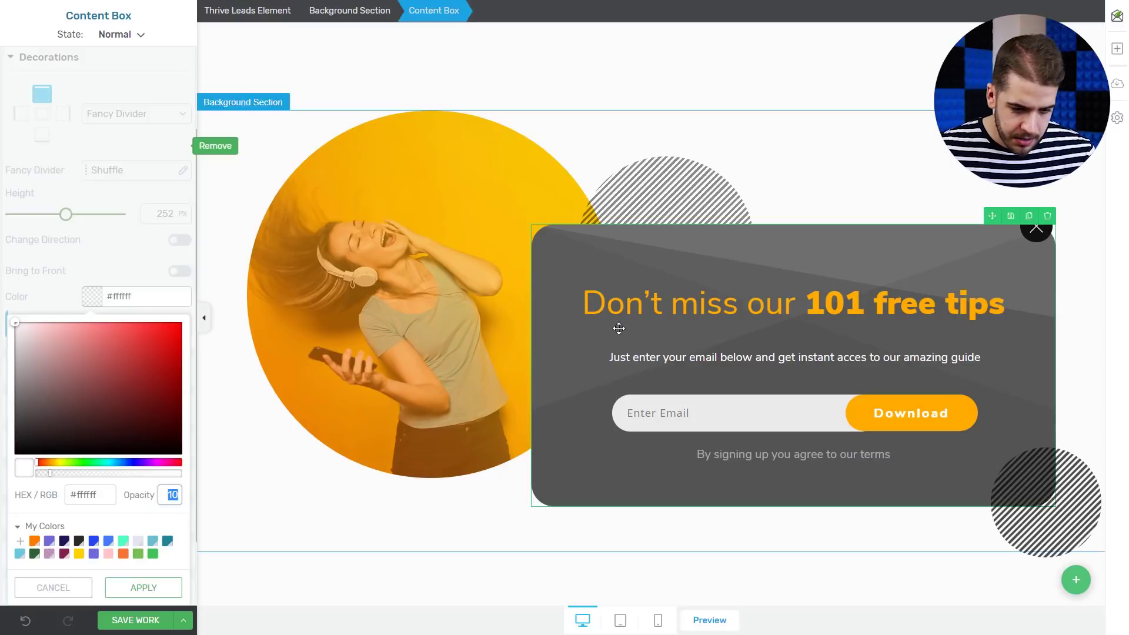
type("15")
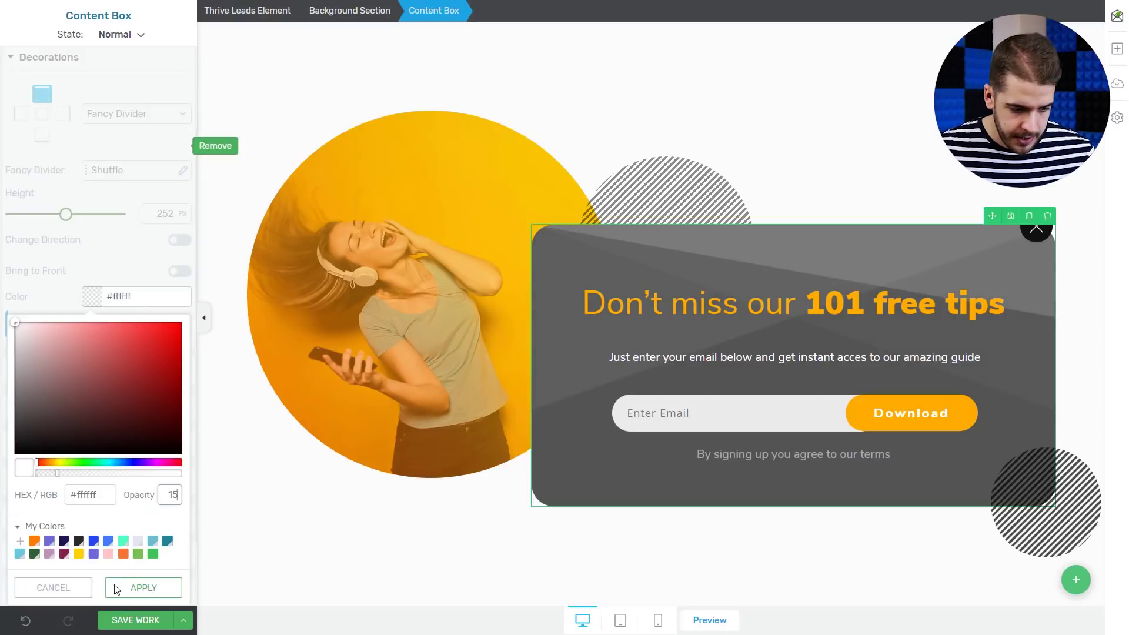
left_click(144, 587)
left_click_drag(66, 215, 84, 219)
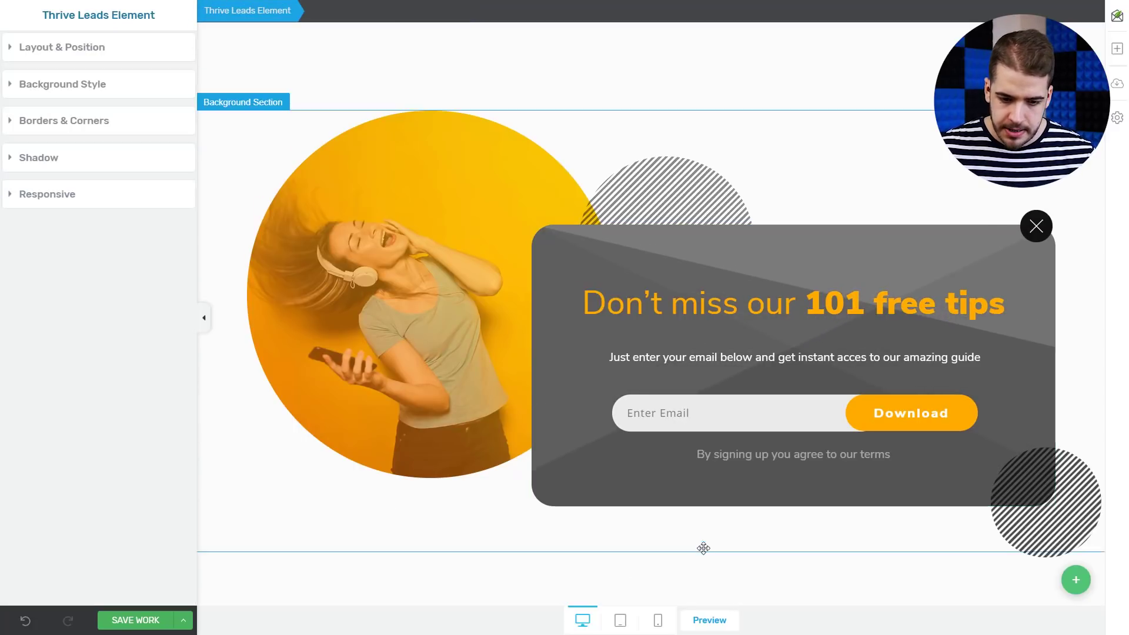
Give the close icon a 31 px top margin to bring it inside the box, and remove its background layer
left_click(1036, 227)
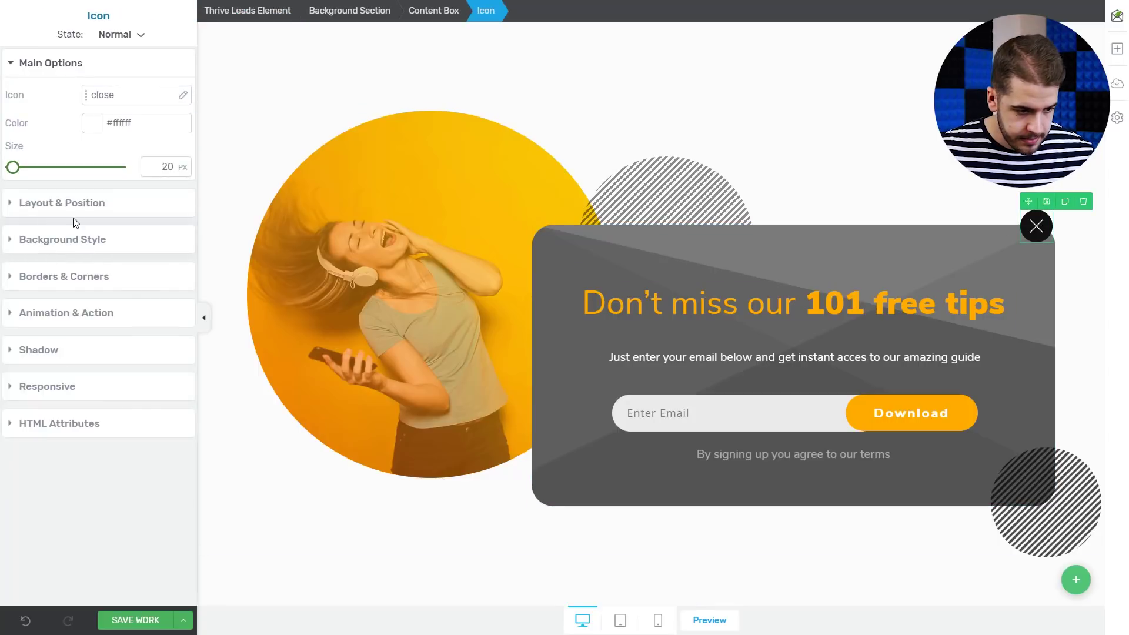
left_click(78, 211)
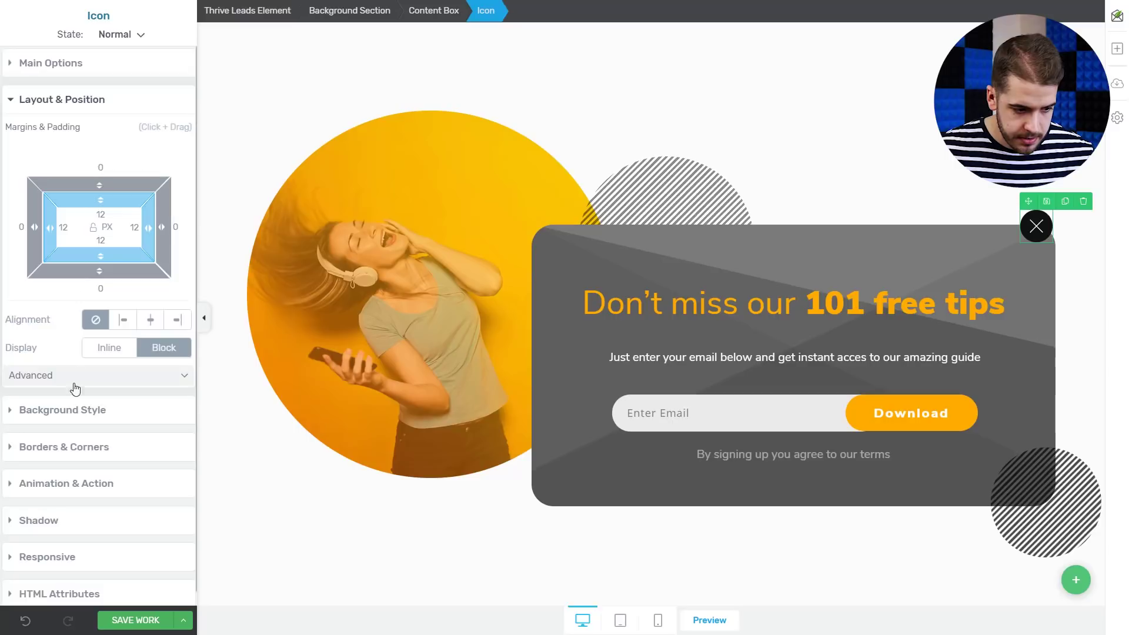
left_click_drag(96, 186, 121, 157)
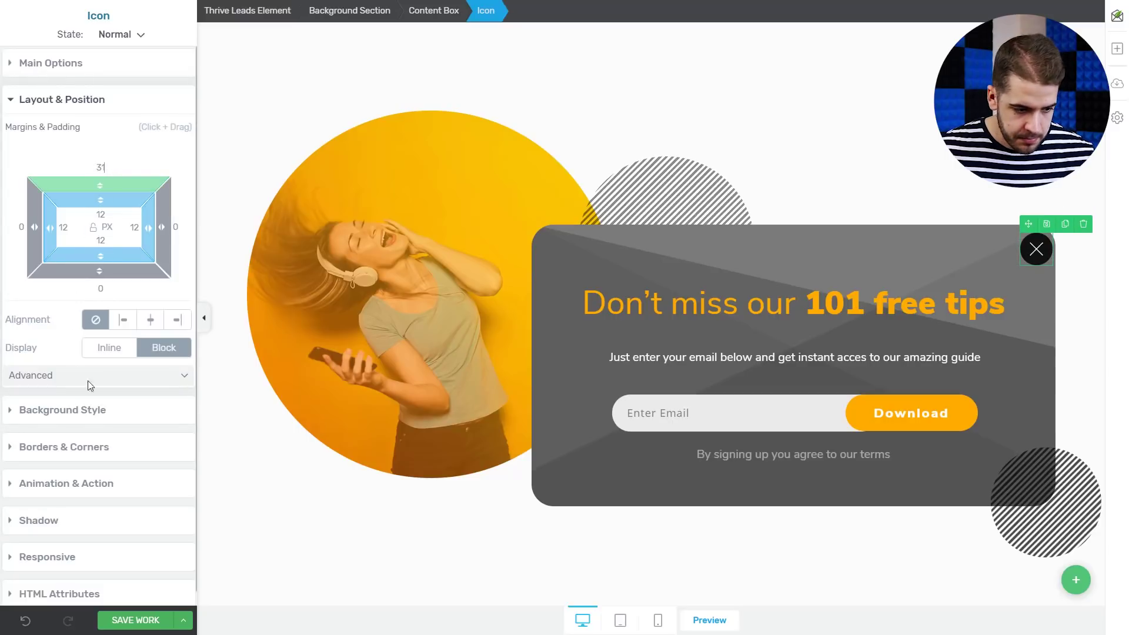
left_click(81, 410)
left_click(183, 204)
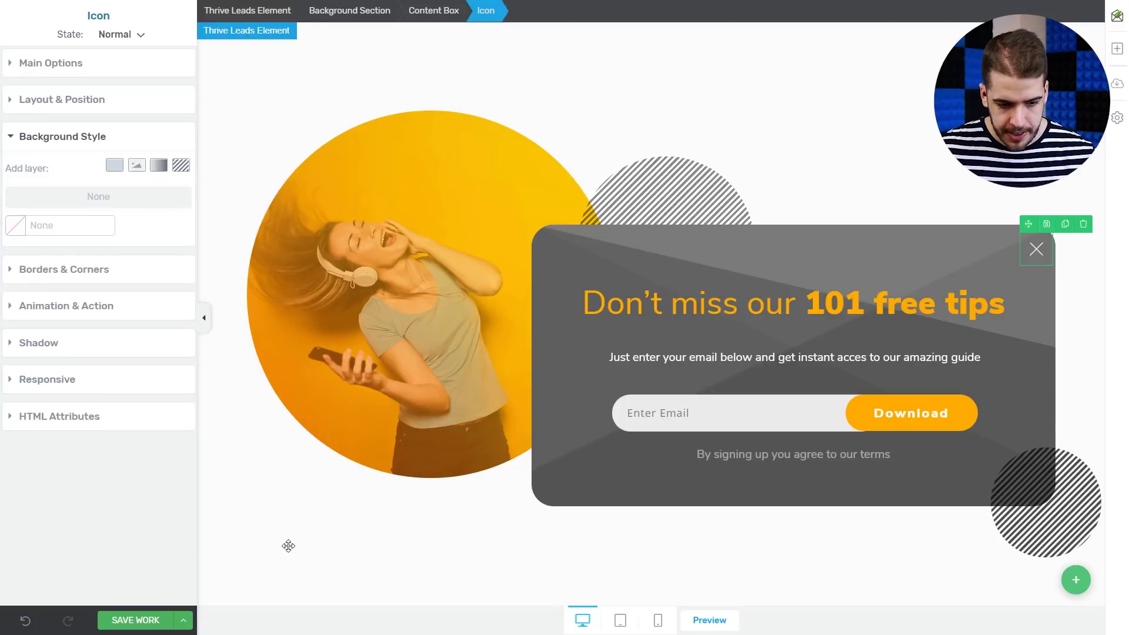
left_click(305, 565)
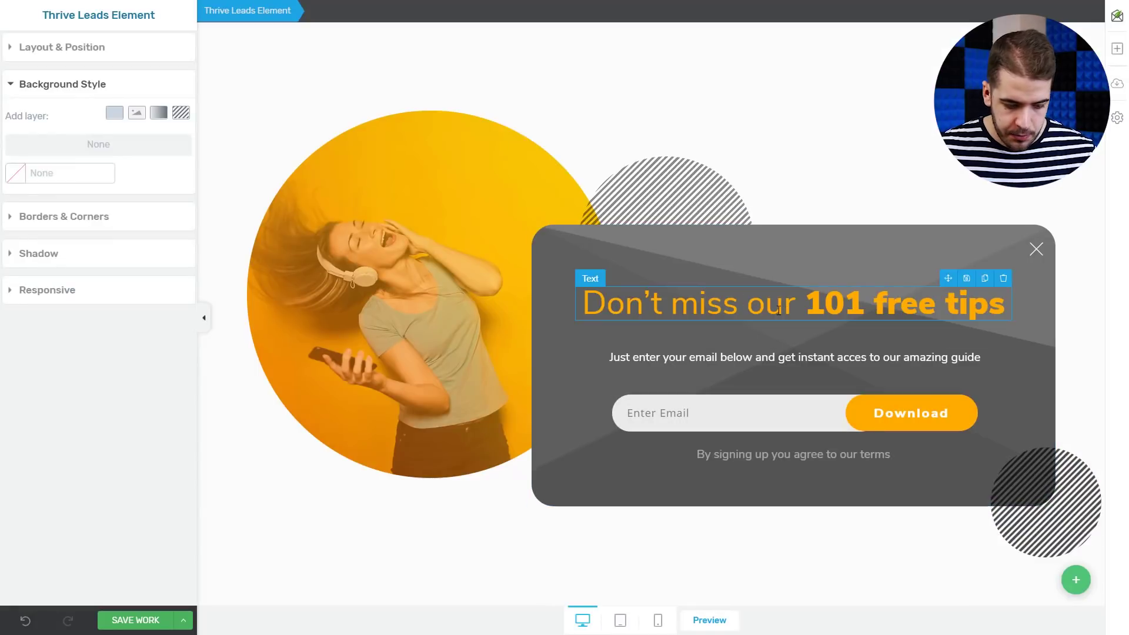
Replace the form's heading with "Download Your Free Branding 101 Guide!" and make it bold
triple_click(780, 310)
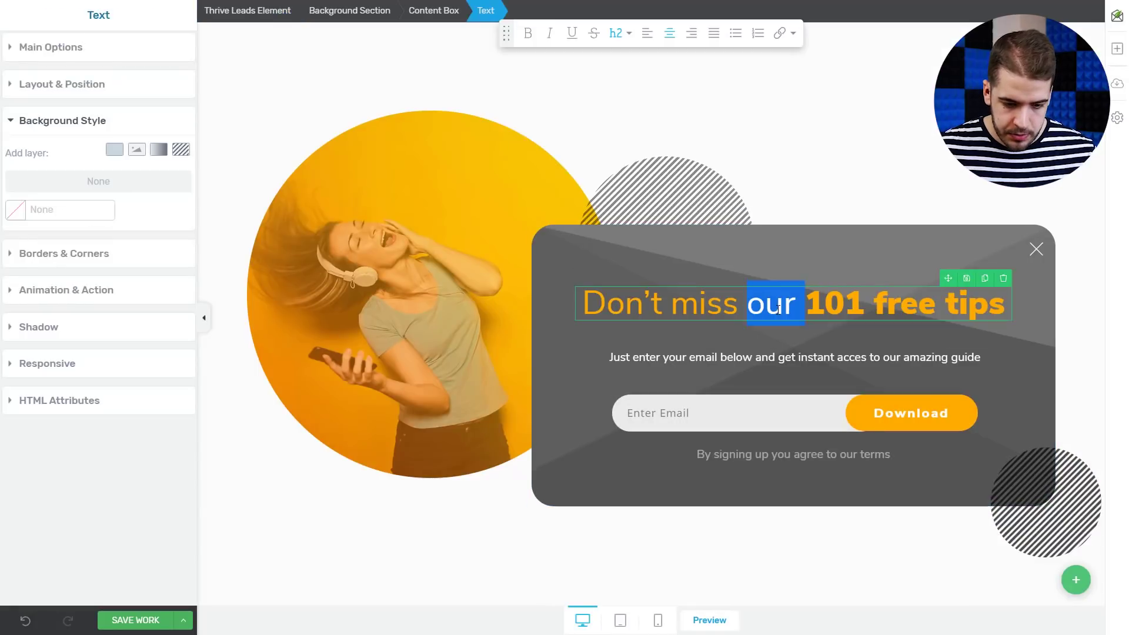
type("Down")
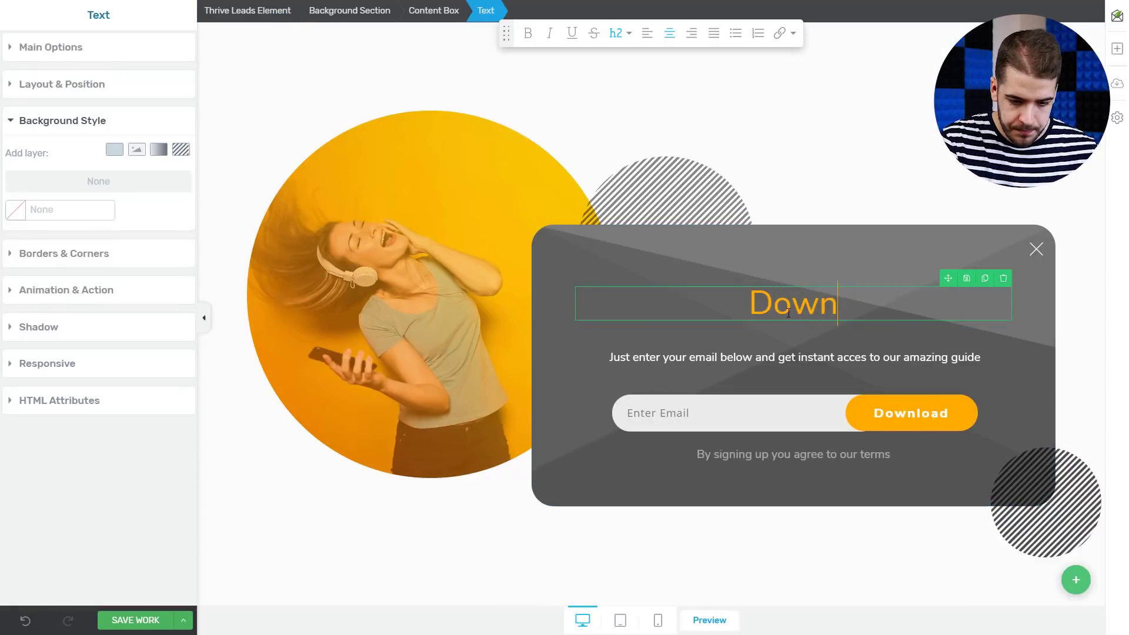
type("load Your F")
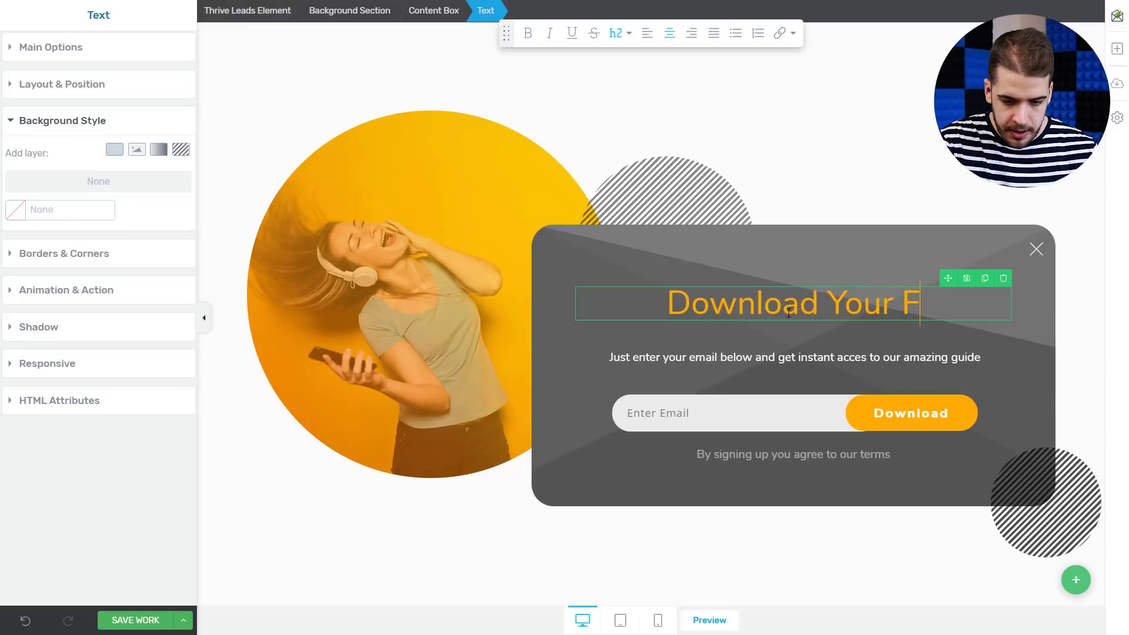
type("ree Branding 101 G")
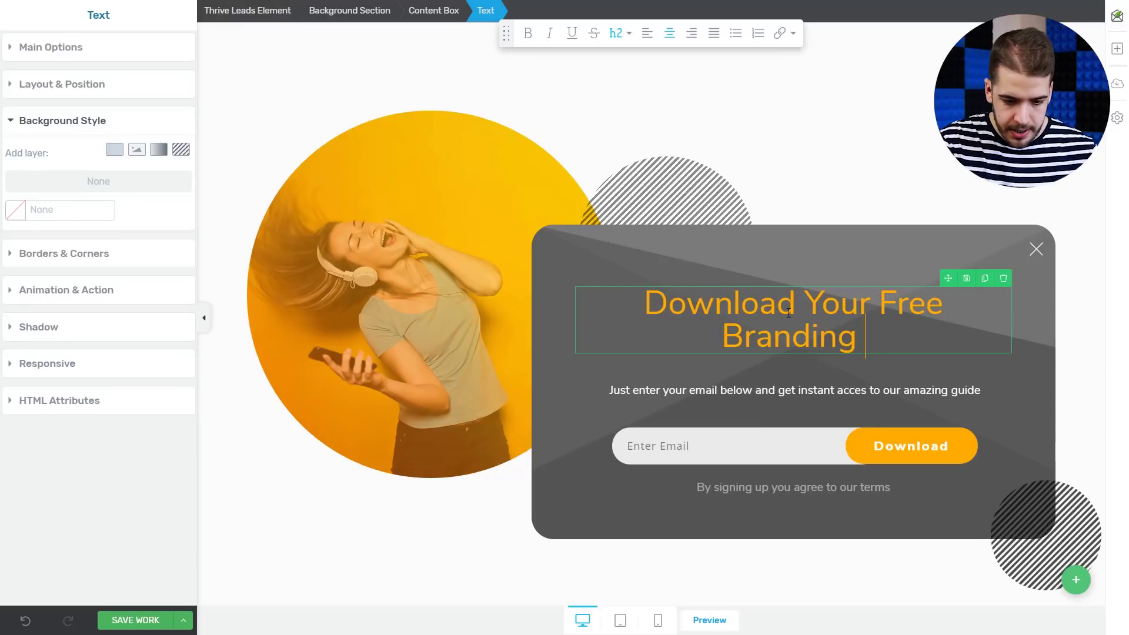
type("uide")
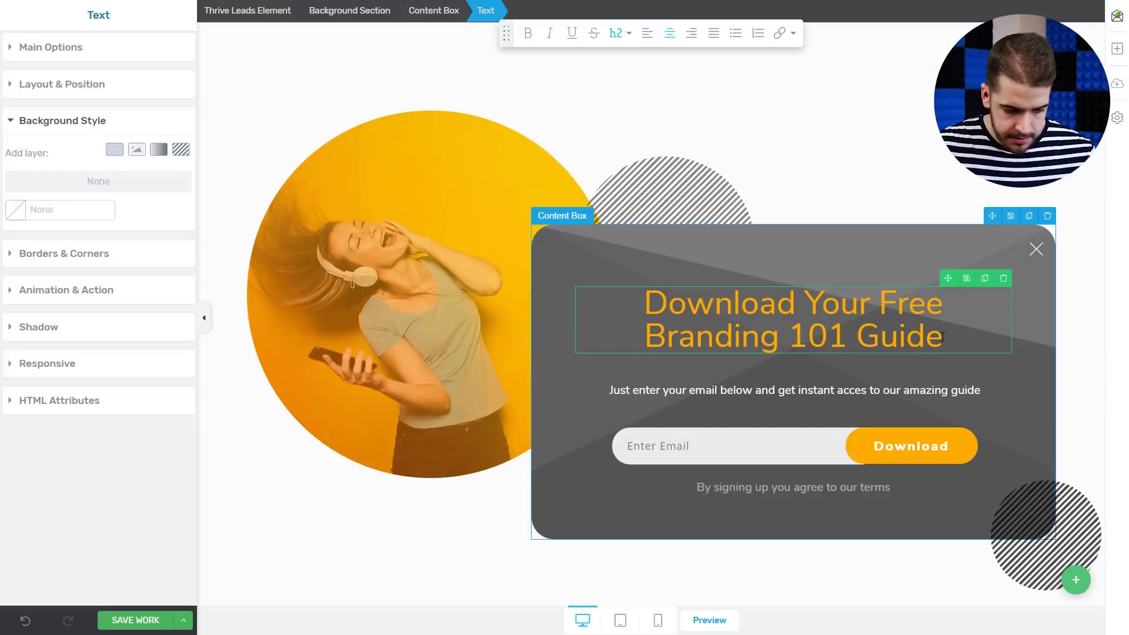
type("!")
left_click_drag(958, 338, 641, 296)
key("ctrl+b")
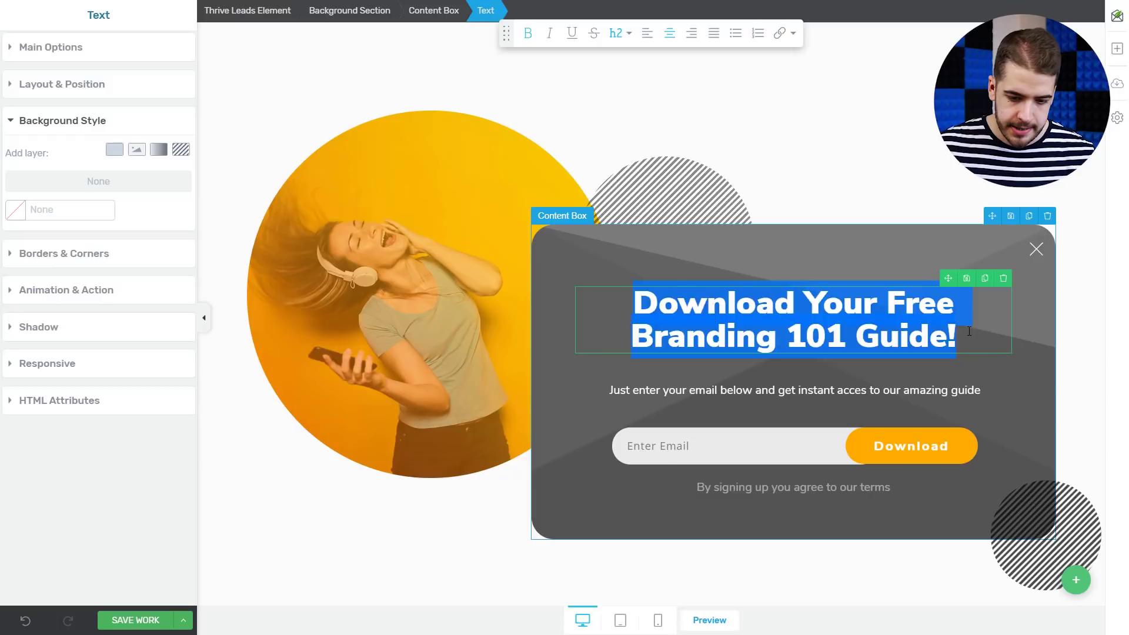
left_click(969, 331)
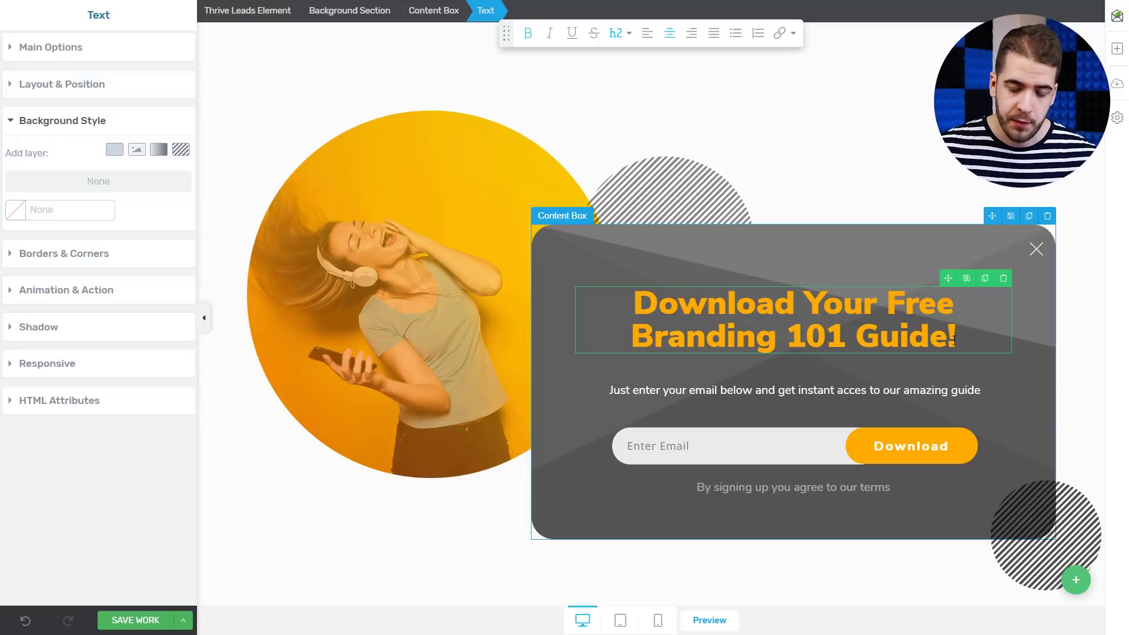
Capitalize the word "Free" in the heading so it reads "FREE"
left_click(952, 307)
key("shift+Left")
key("shift+Left")
key("shift+Left")
type("RE")
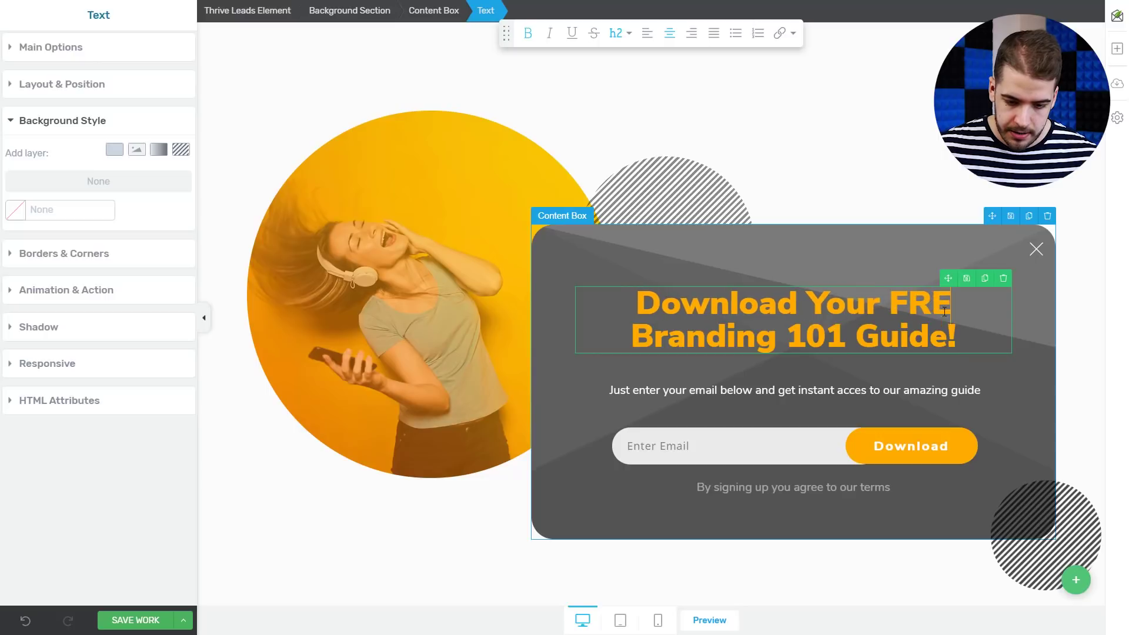
type("E")
Set the whole heading's text color to white (#ffffff)
left_click_drag(976, 351, 627, 294)
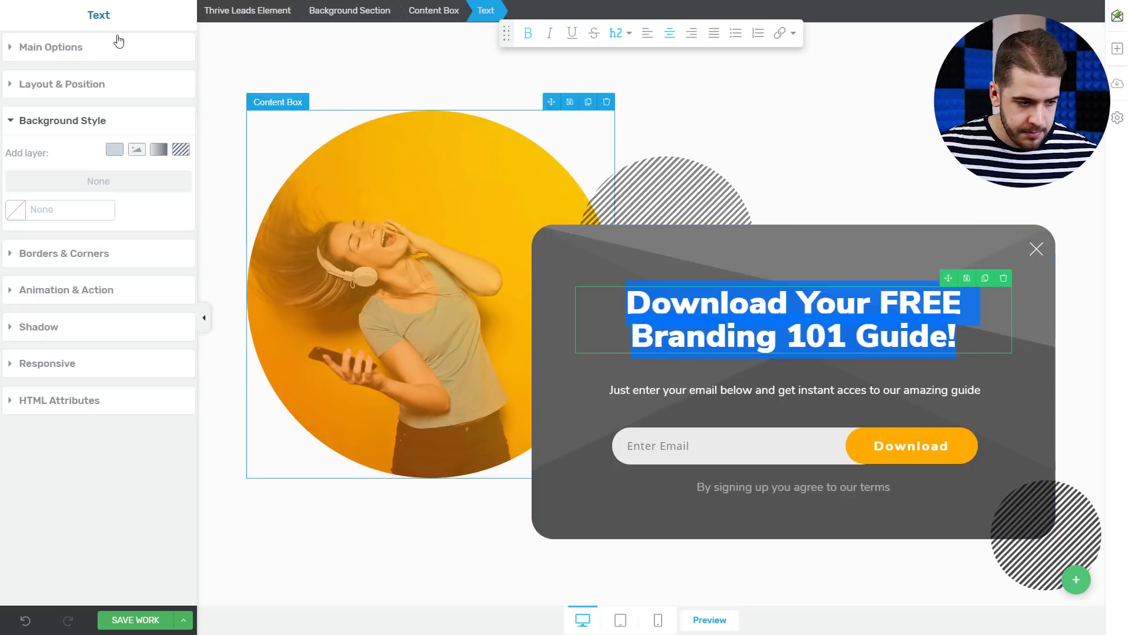
left_click(75, 52)
left_click(92, 81)
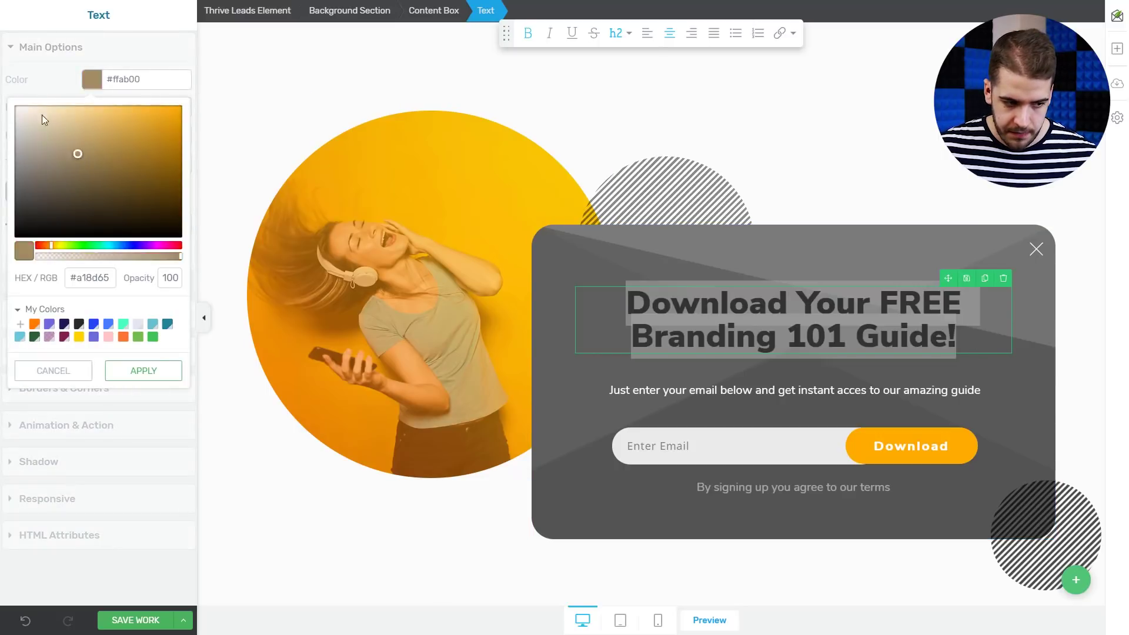
left_click_drag(42, 115, 13, 105)
left_click(147, 374)
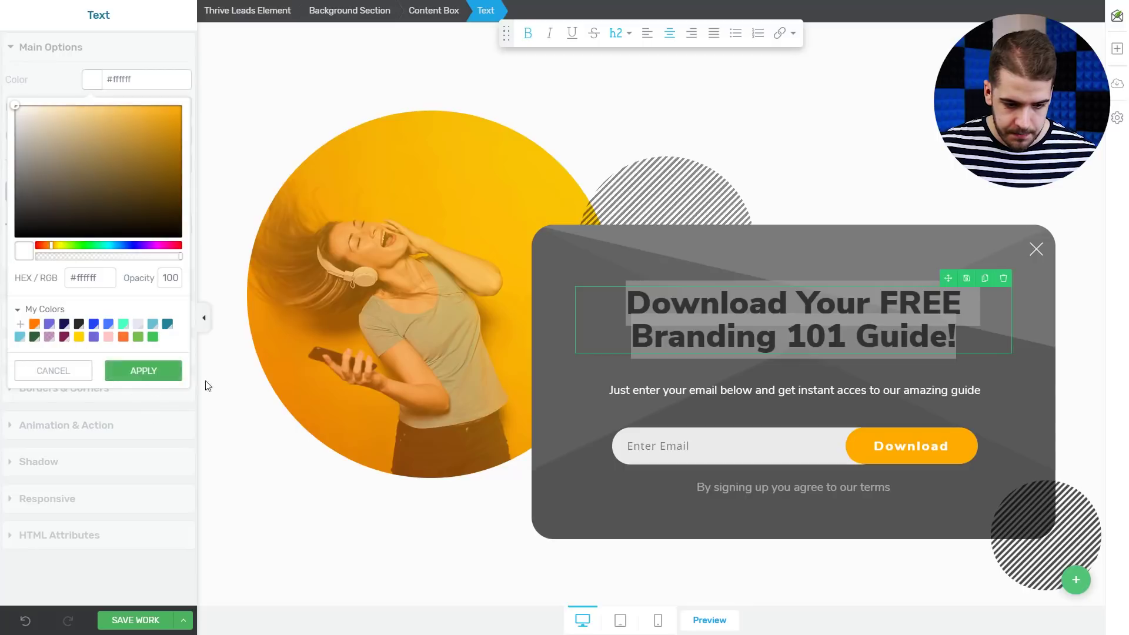
left_click(1006, 332)
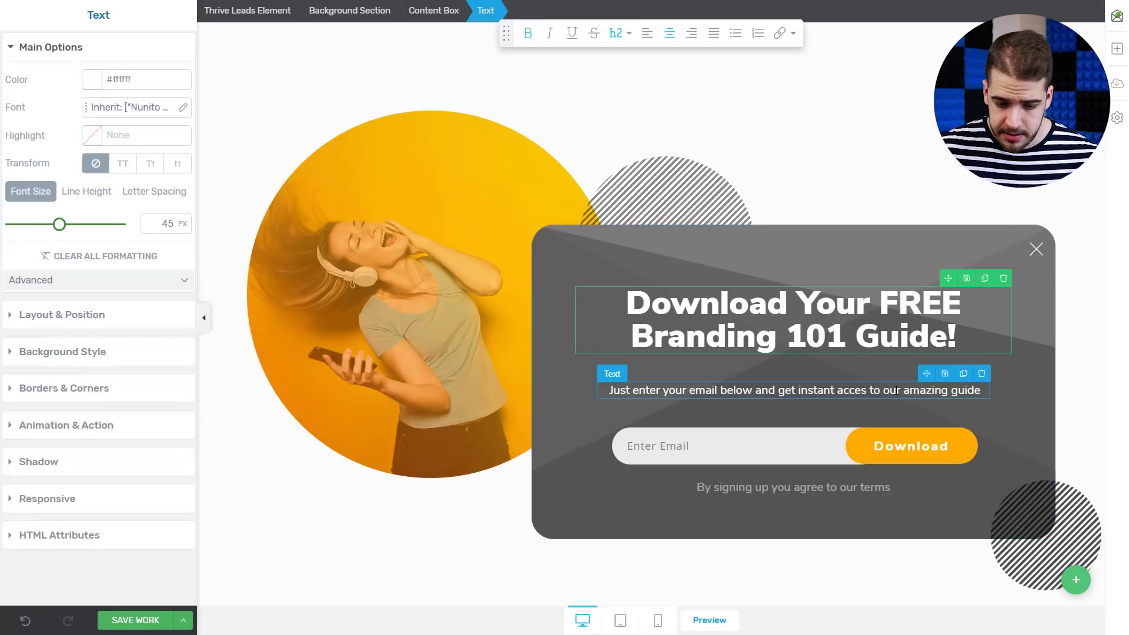
Duplicate the text line below the heading and replace the upper copy's text with "Claim your freebies below!"
left_click(963, 373)
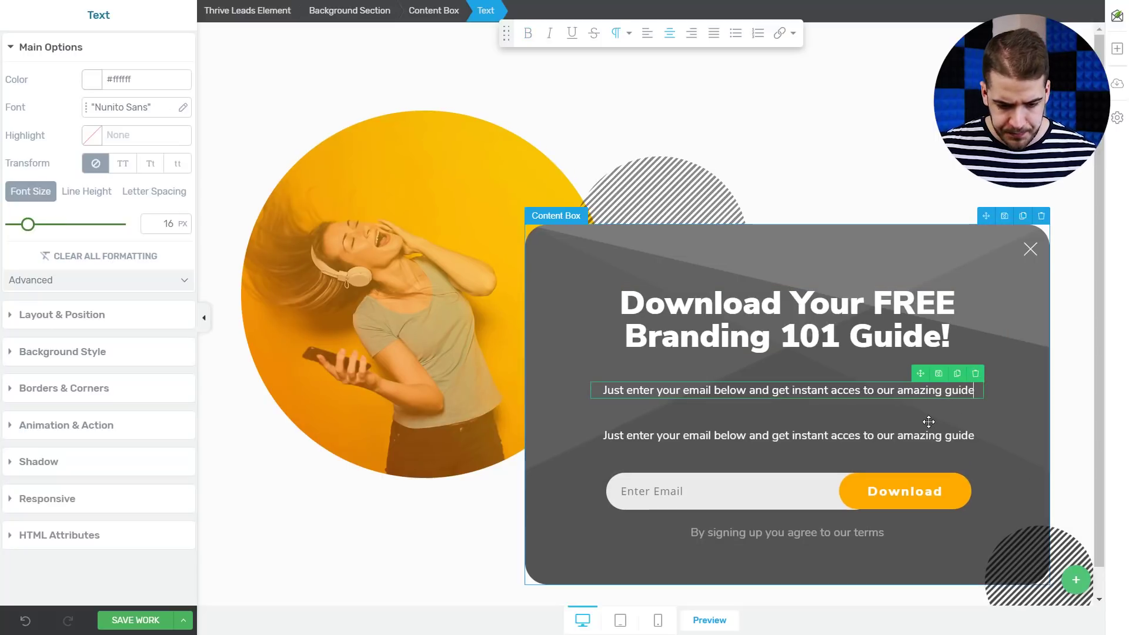
triple_click(787, 390)
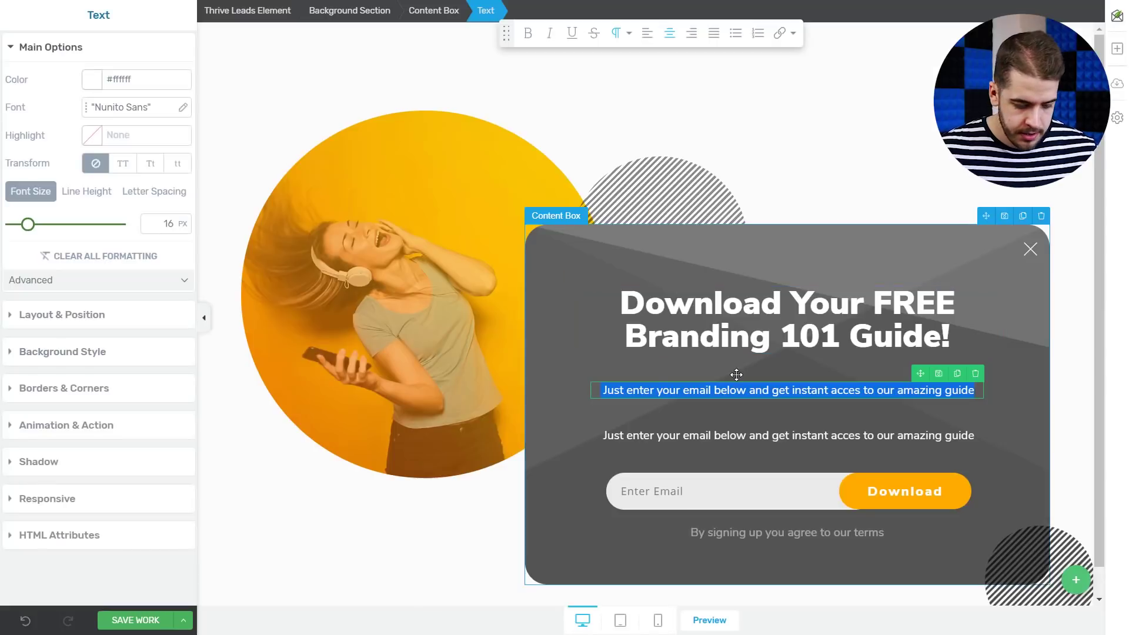
type("Claim")
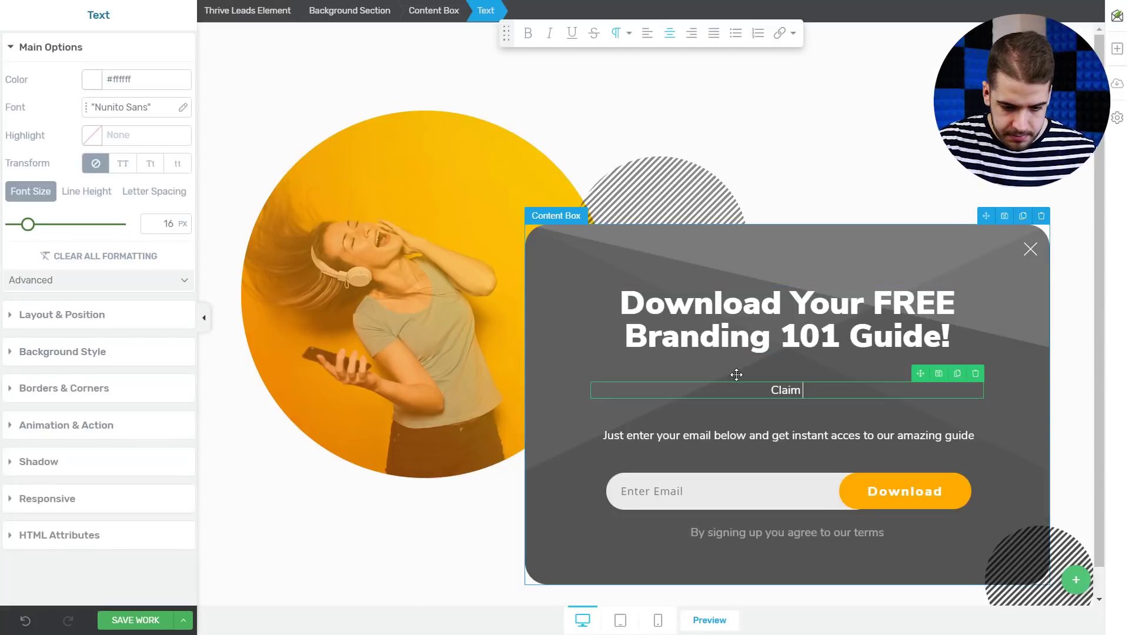
type(" your freeb")
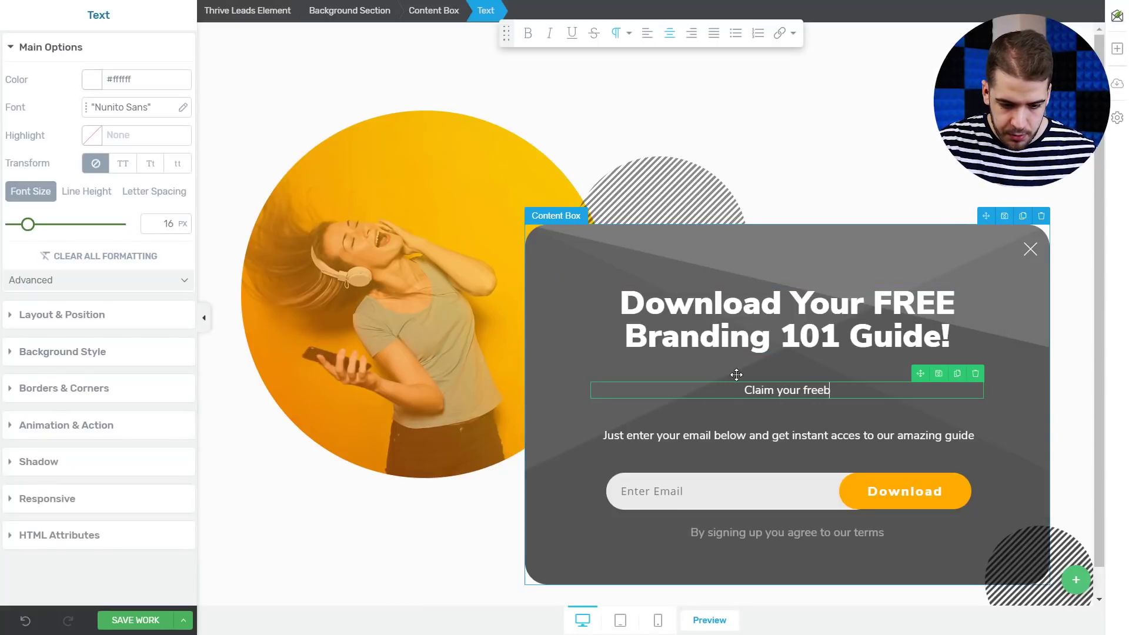
type("ies below")
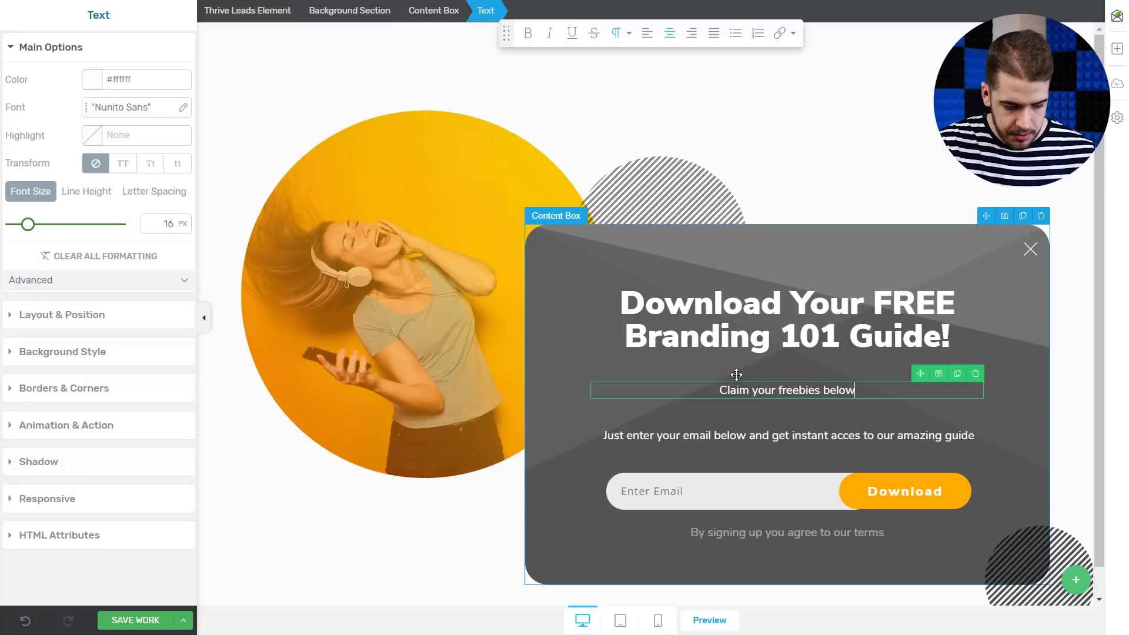
type("!")
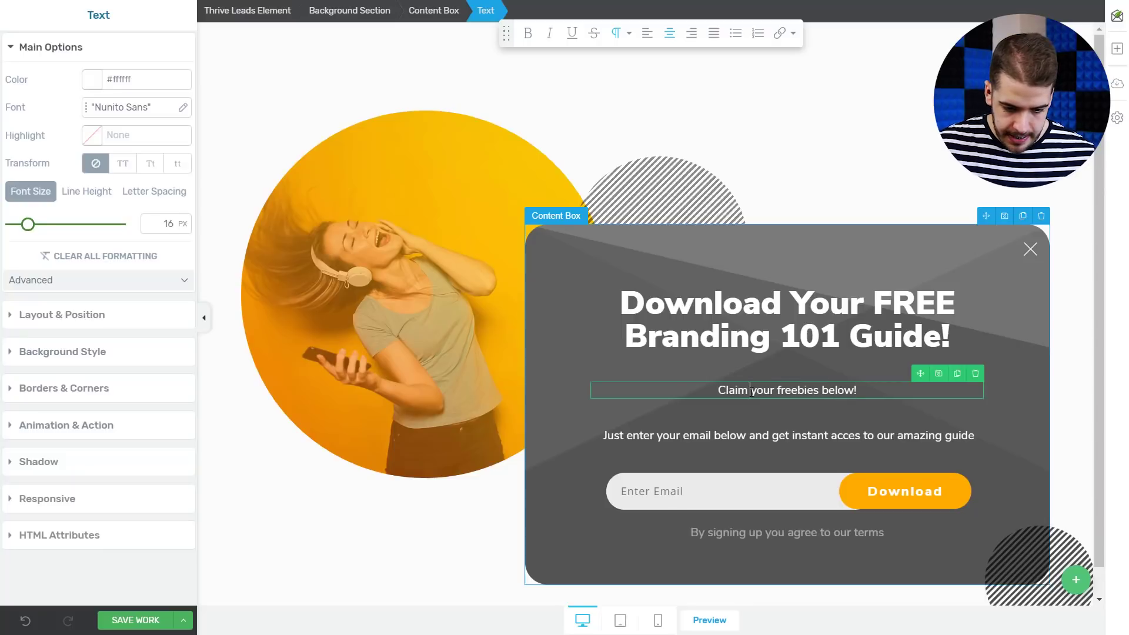
Format the "Claim your freebies below!" line as bold and italic
triple_click(751, 392)
key("ctrl+b")
key("ctrl+i")
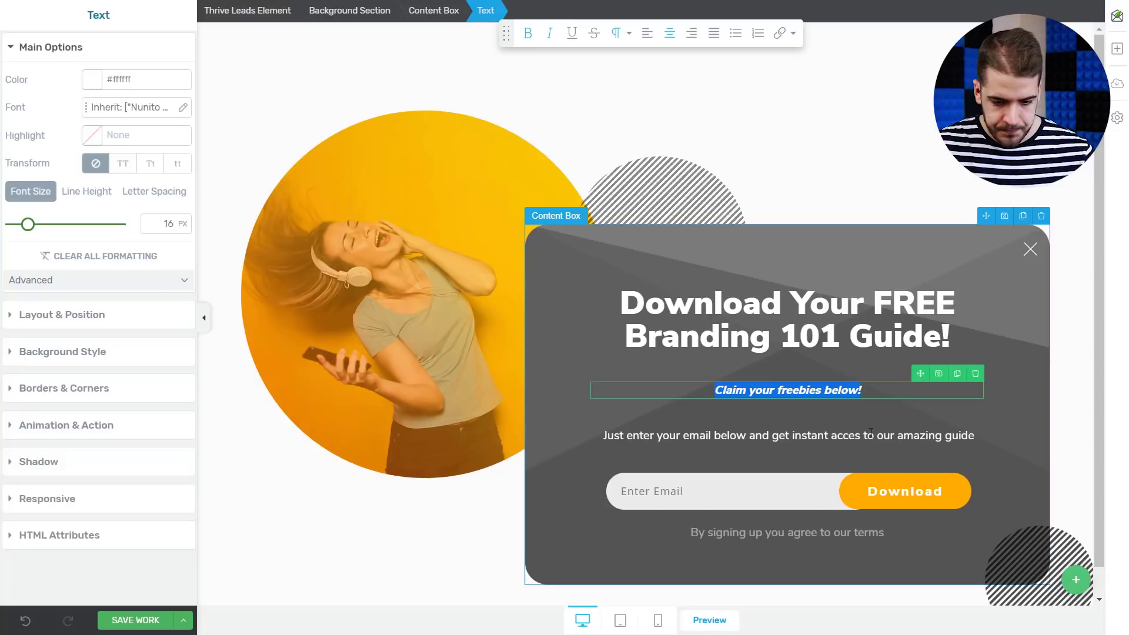
left_click(887, 389)
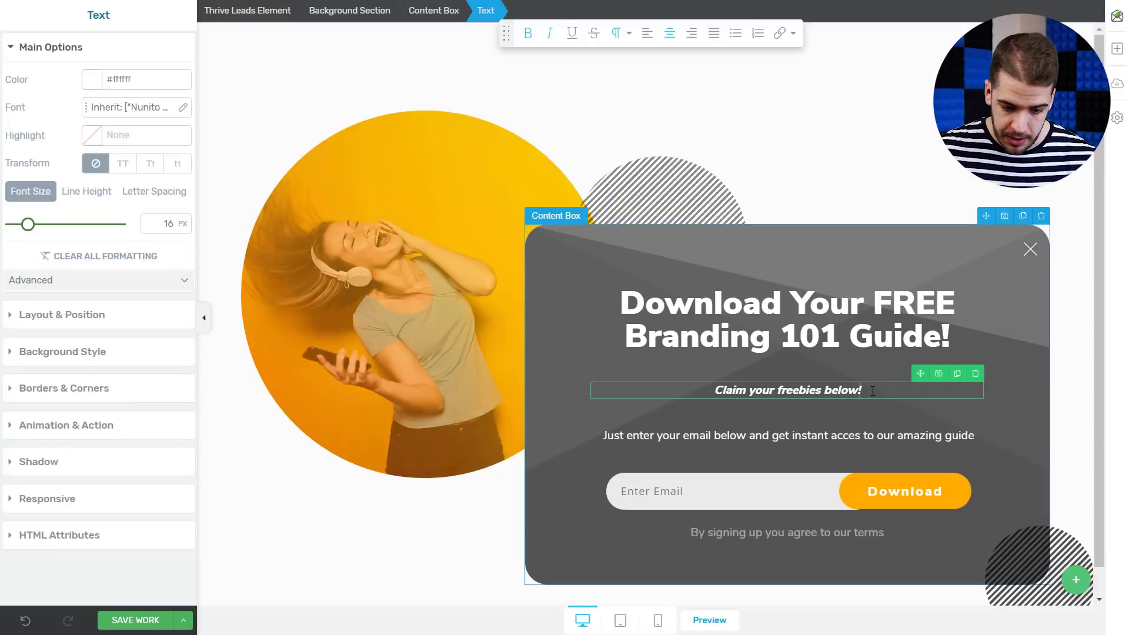
Turn the "Just enter your email below" text line into a bulleted list
left_click(806, 437)
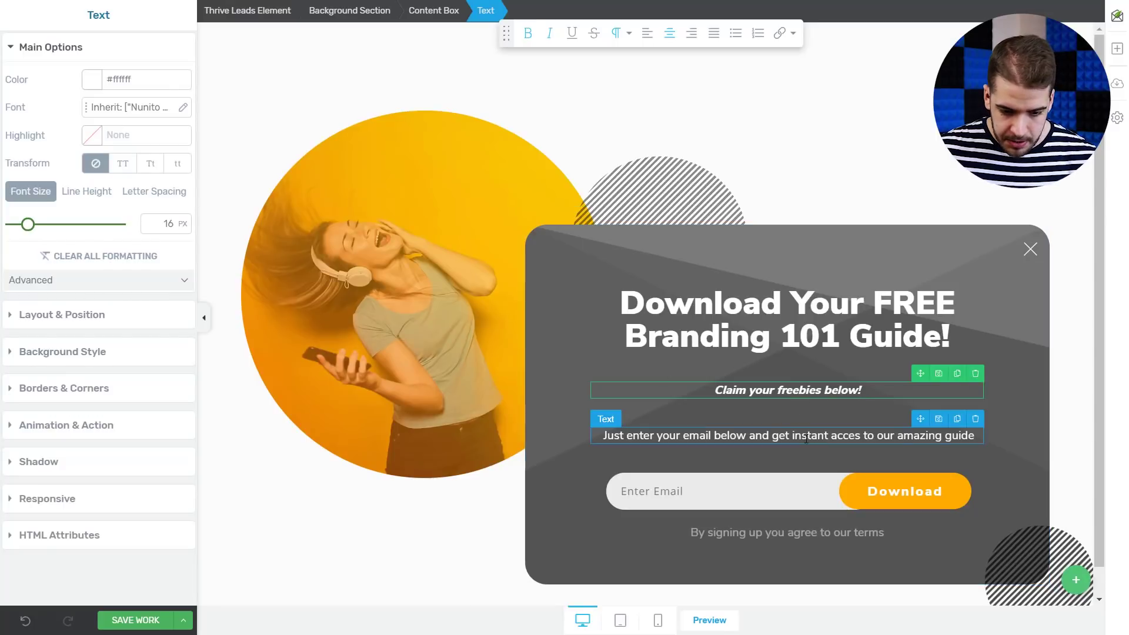
left_click(807, 436)
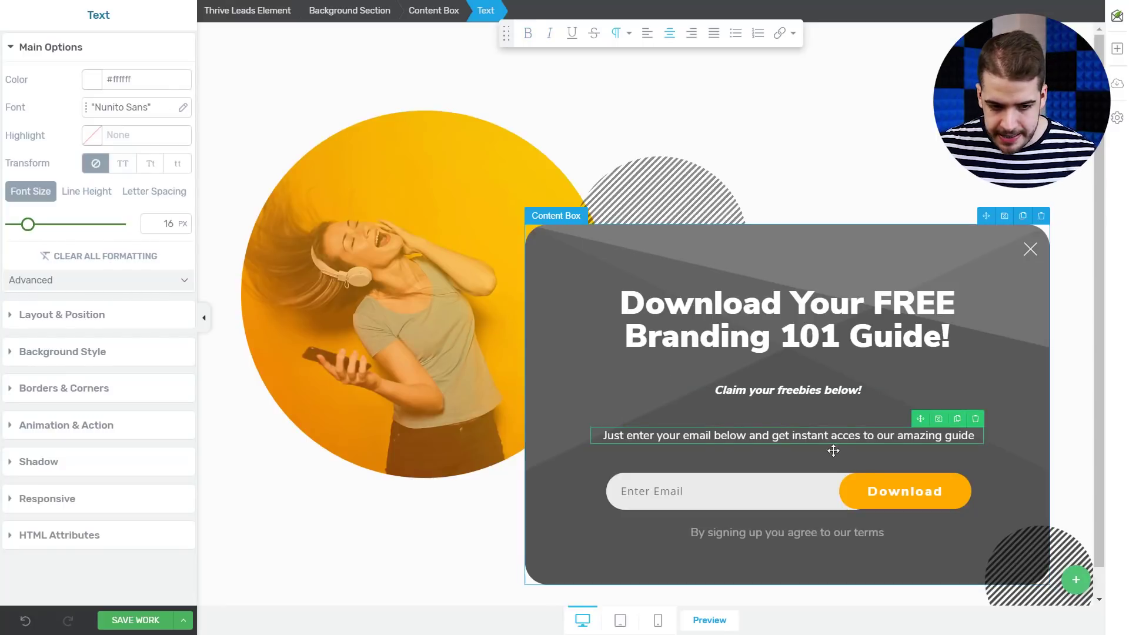
left_click(735, 33)
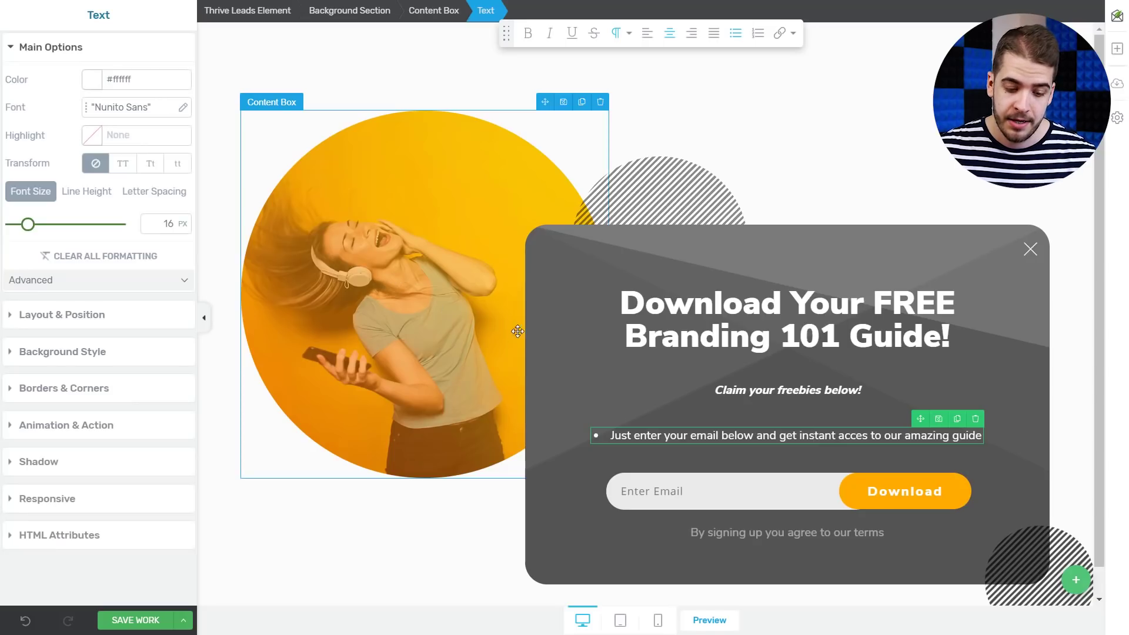
Set the grey content box's left and right padding to 90 px each
left_click(574, 383)
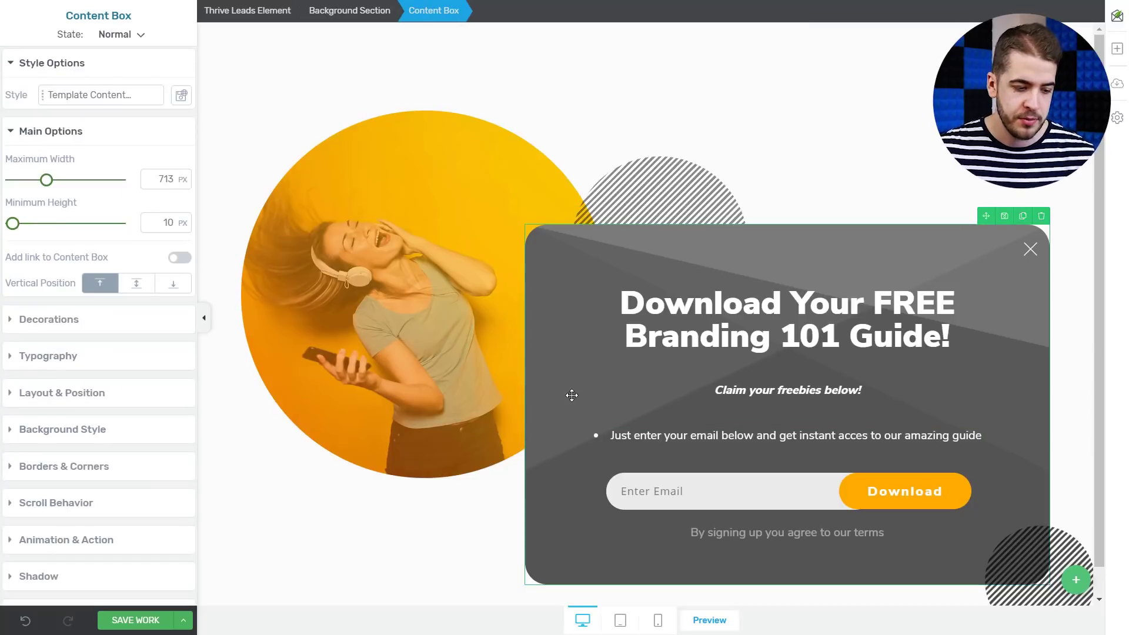
left_click(68, 393)
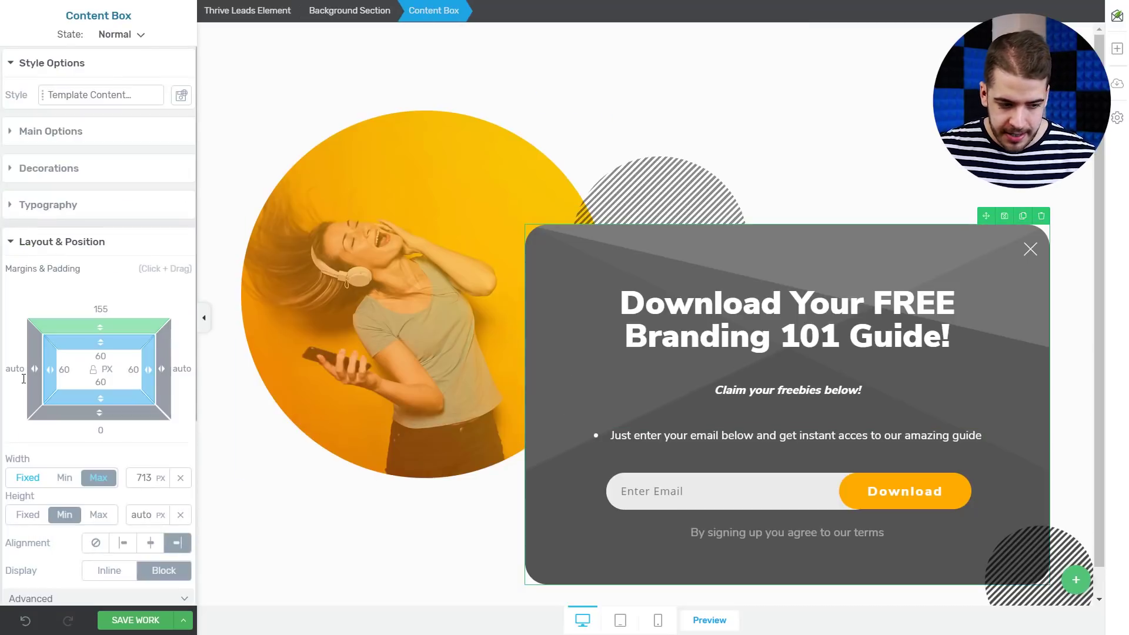
left_click(65, 369)
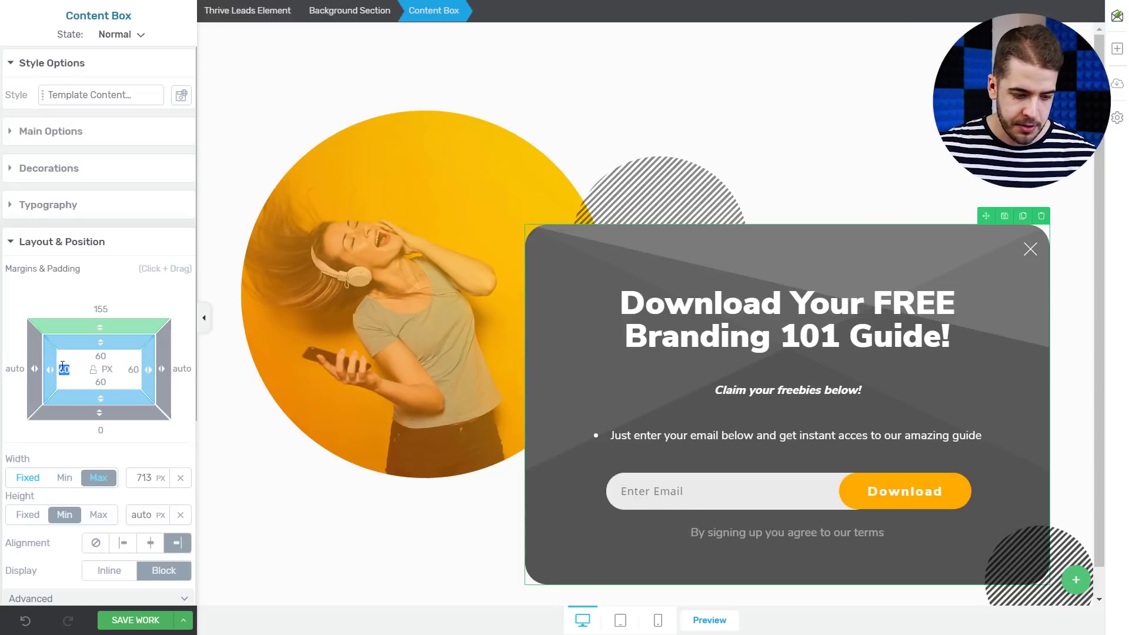
type("90")
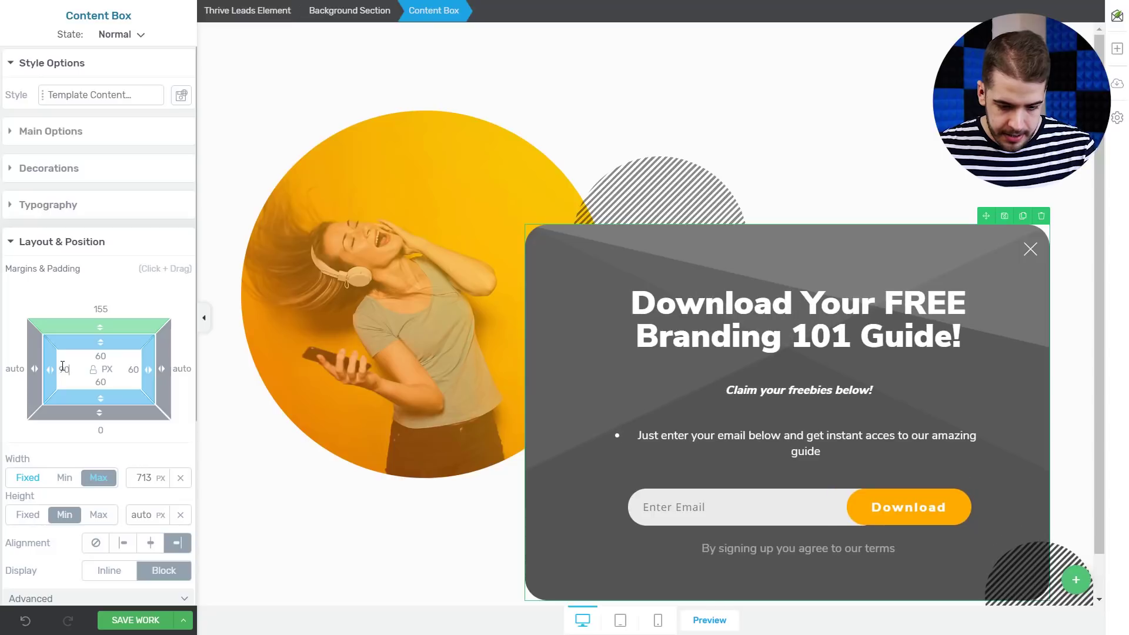
left_click(135, 369)
type("90")
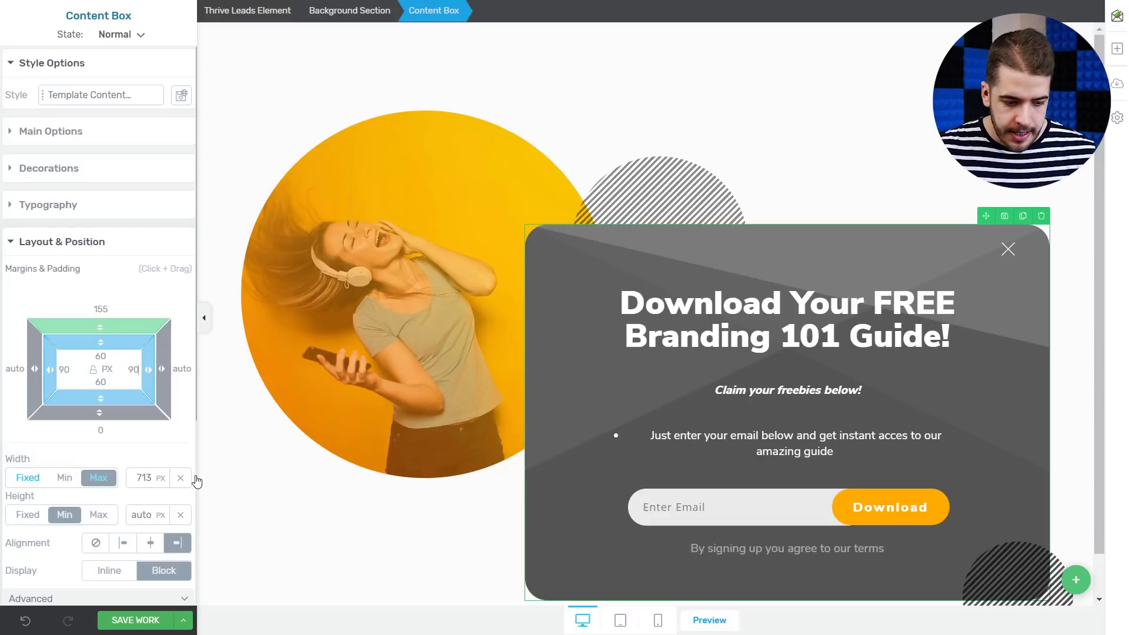
Replace the bullet's text with "Free email course on branding basics" and align it left
double_click(758, 436)
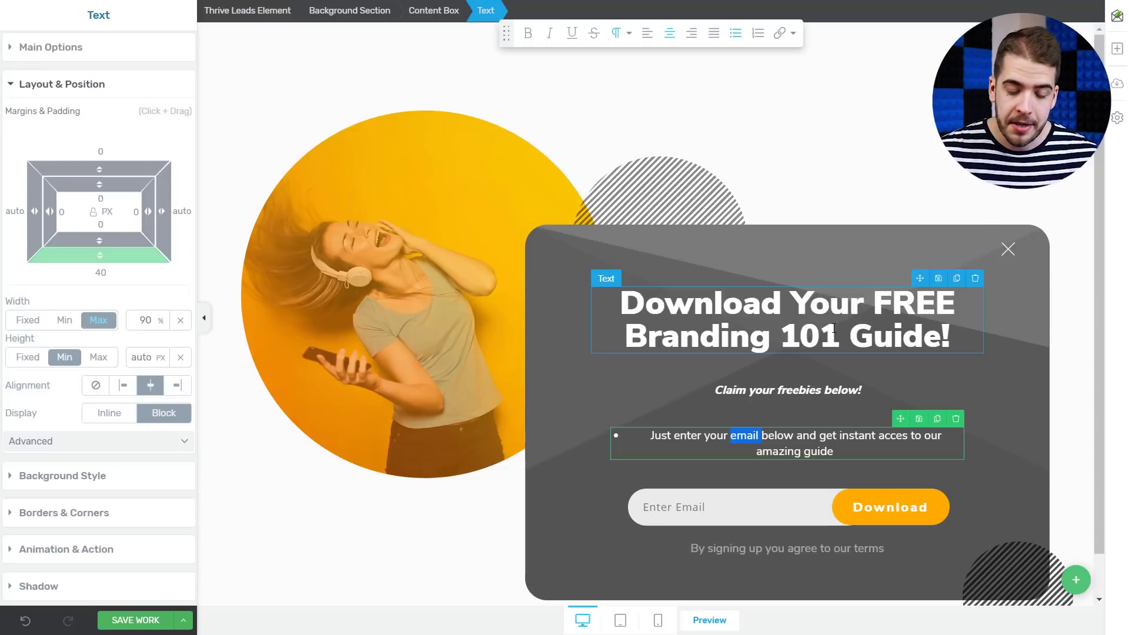
left_click(821, 460)
double_click(807, 450)
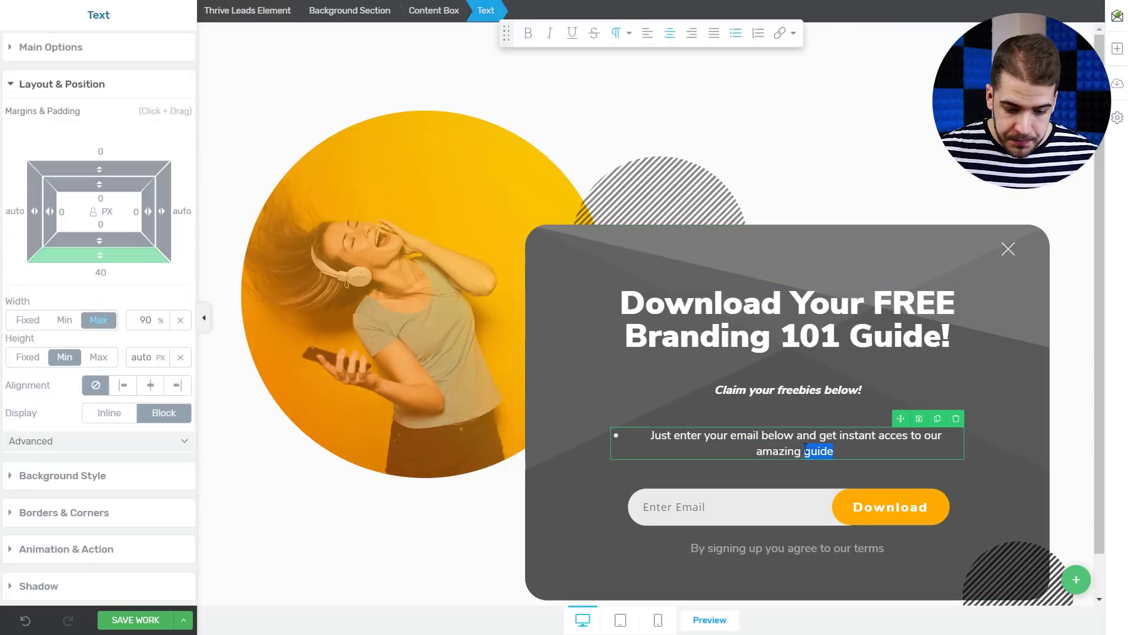
triple_click(805, 450)
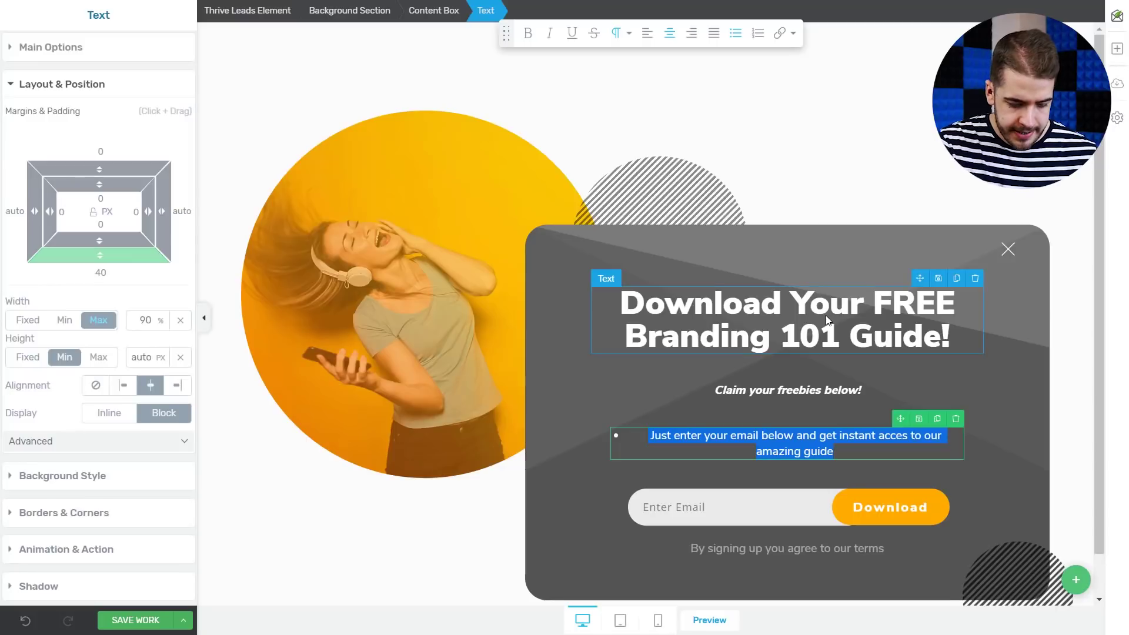
type("Fr")
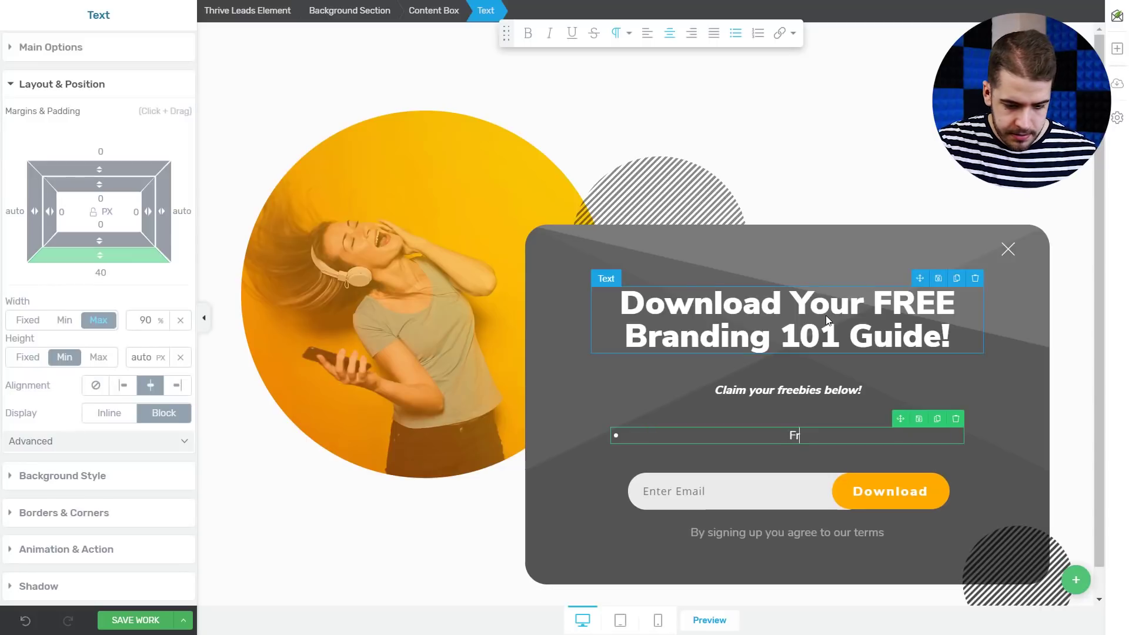
type("ee email course ")
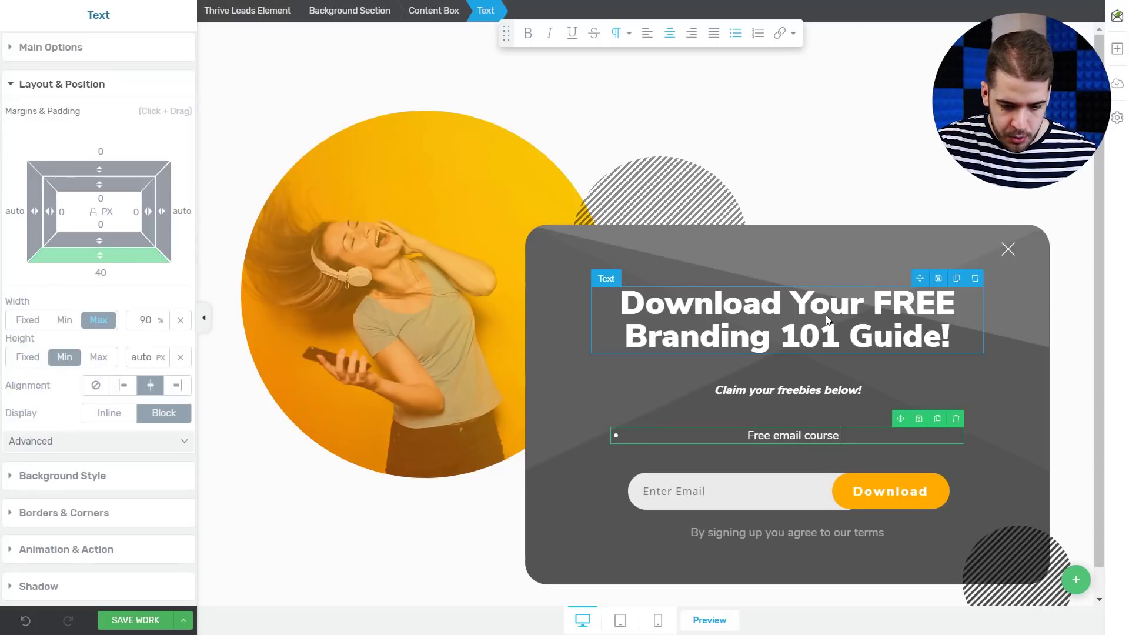
type("on branding basics")
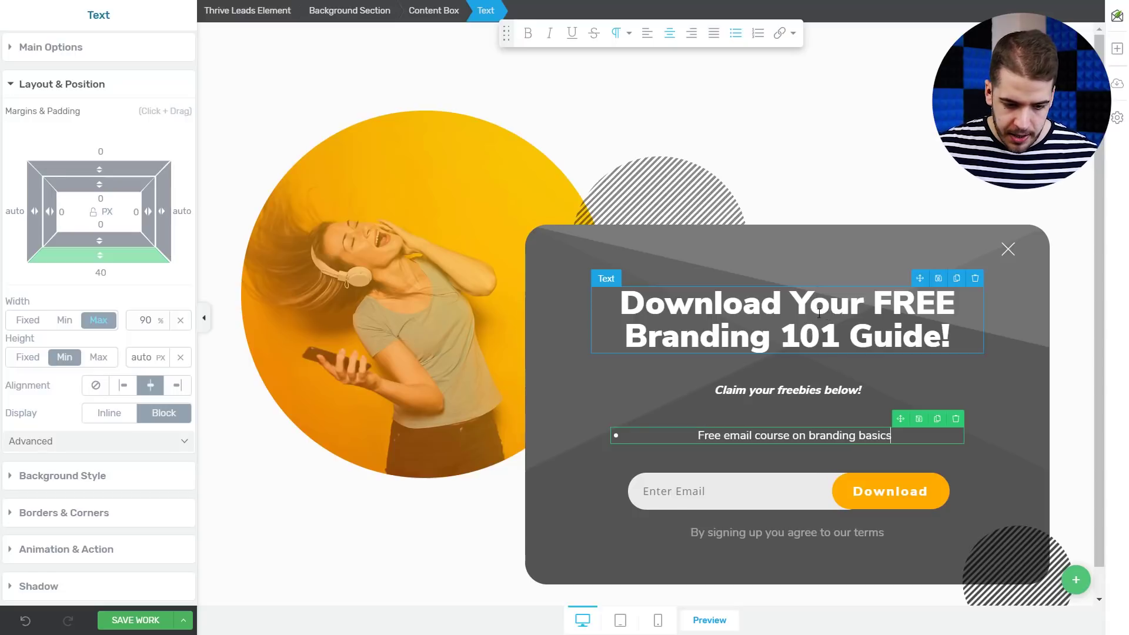
left_click(650, 36)
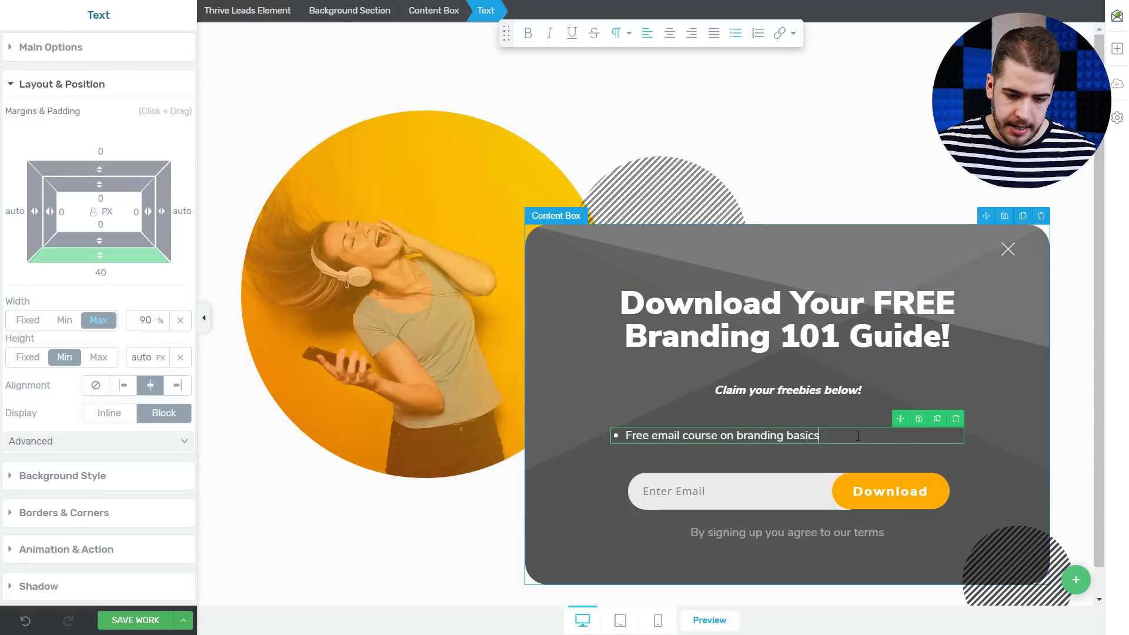
Duplicate the "Free email course on branding basics" bullet element and set the upper copy's bottom margin to 10 px
left_click_drag(882, 434, 590, 429)
left_click(628, 436)
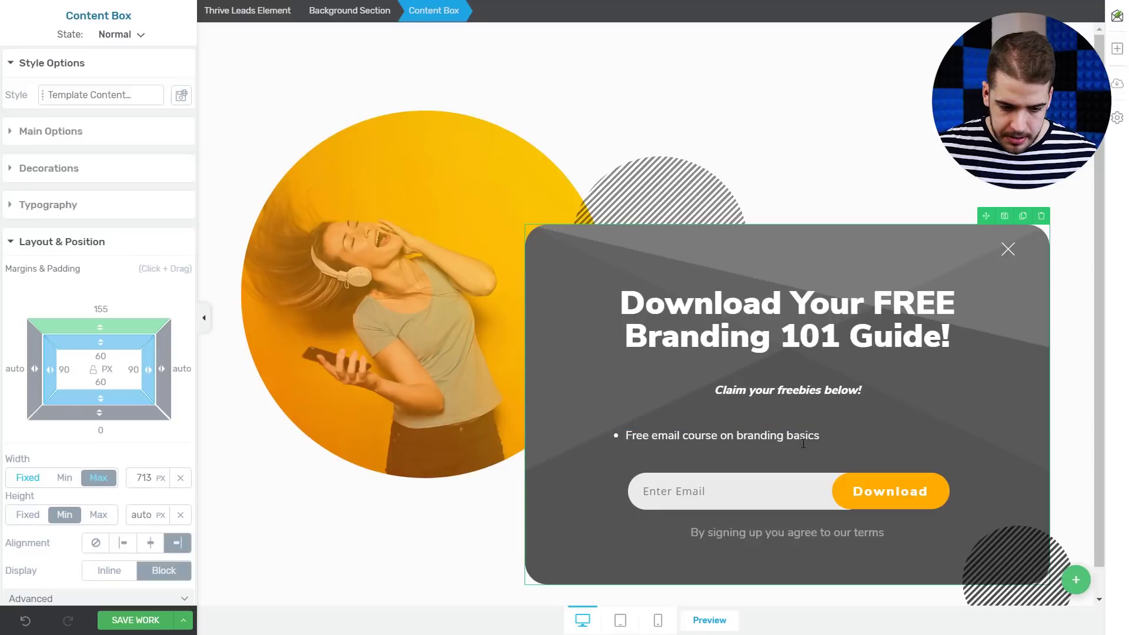
left_click(803, 443)
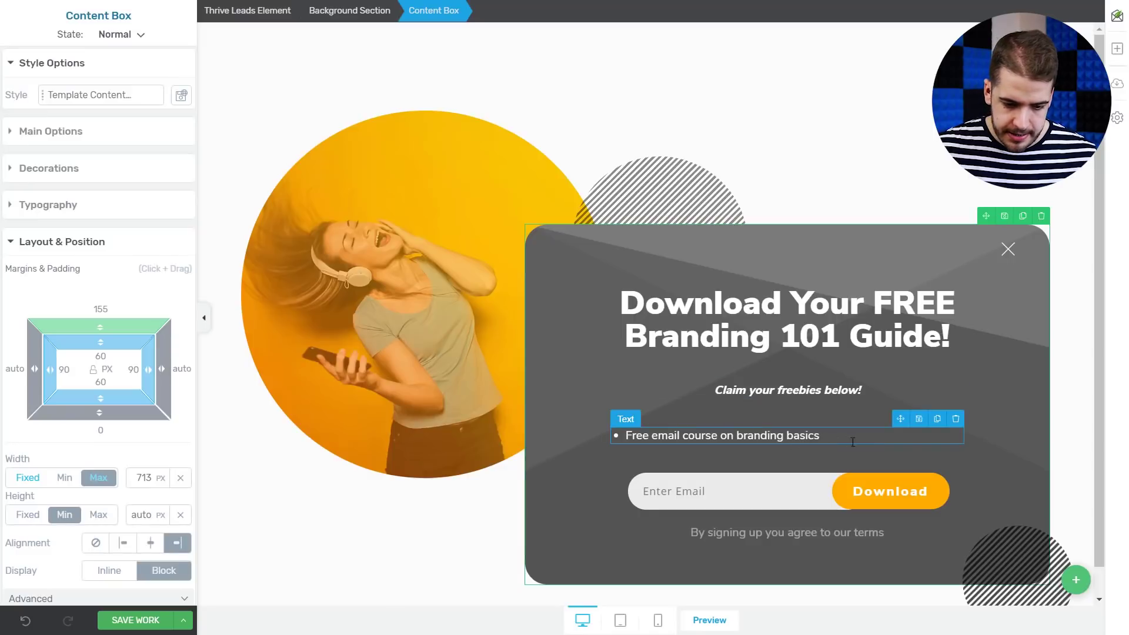
left_click(937, 418)
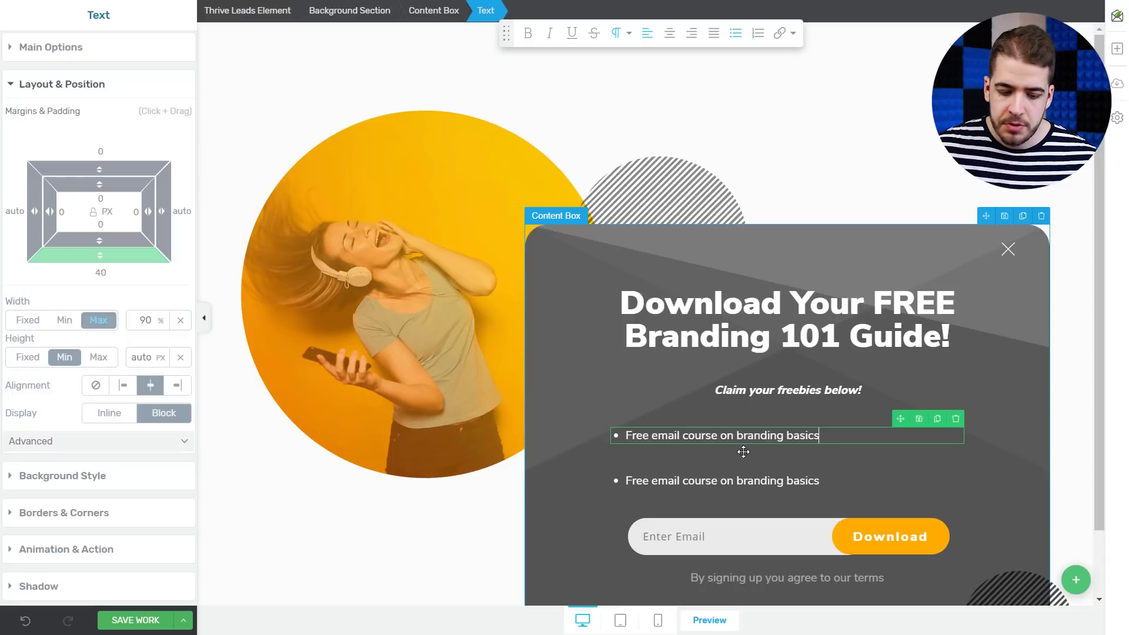
left_click(100, 272)
type("10")
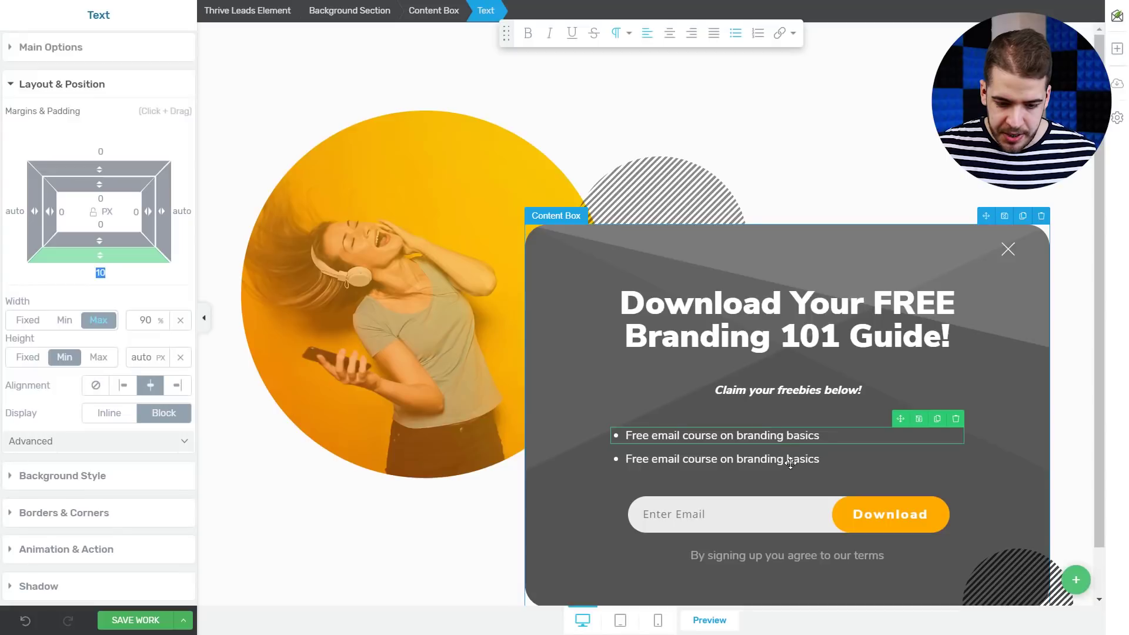
Replace the second bullet's text with "Free logo inspiration eBook"
double_click(792, 461)
left_click(791, 462)
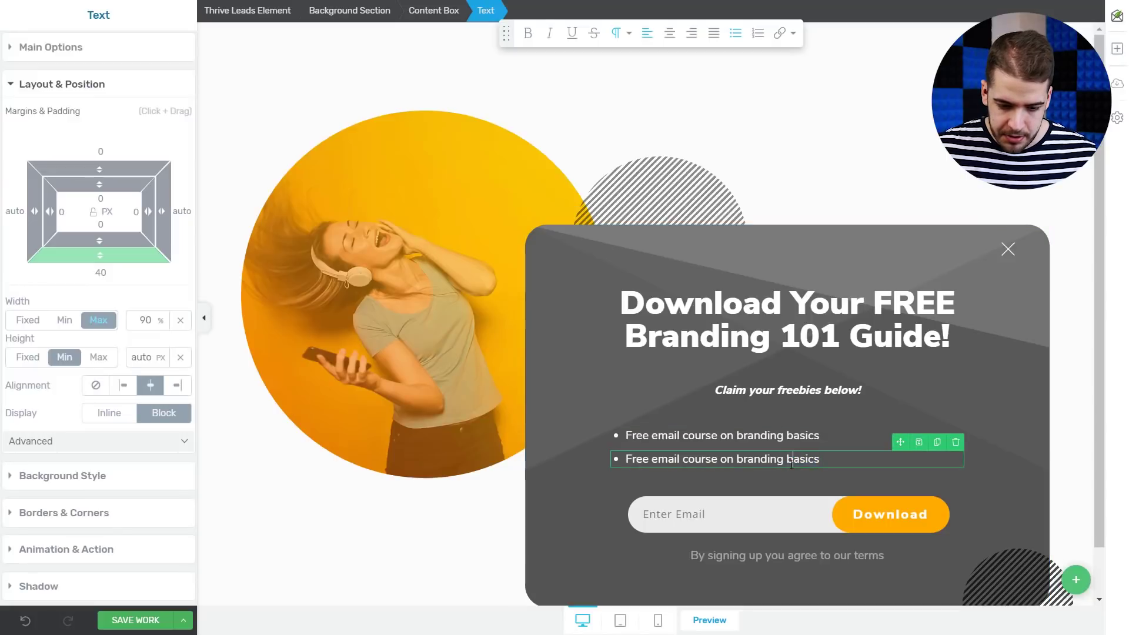
triple_click(792, 462)
type("Free l")
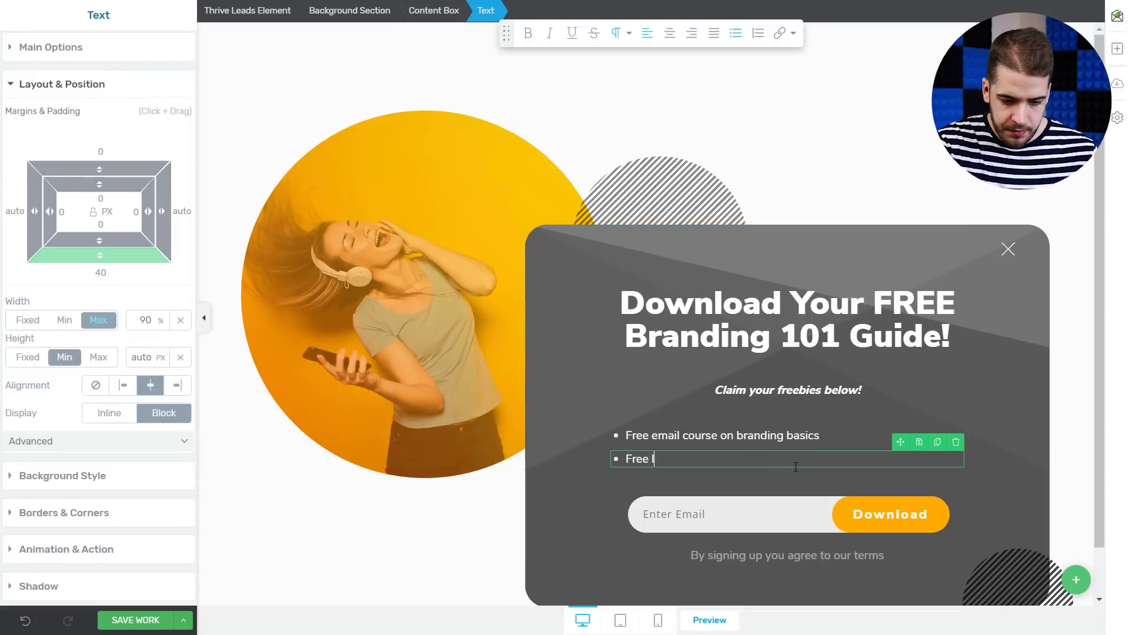
type("ogo inspira")
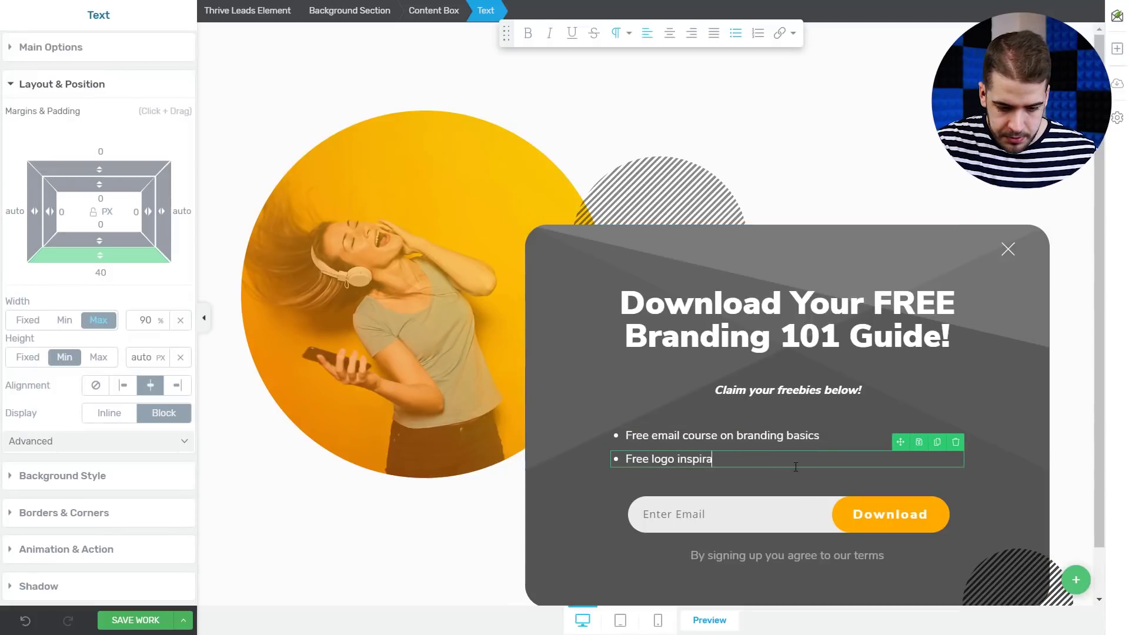
type("tion eBoo")
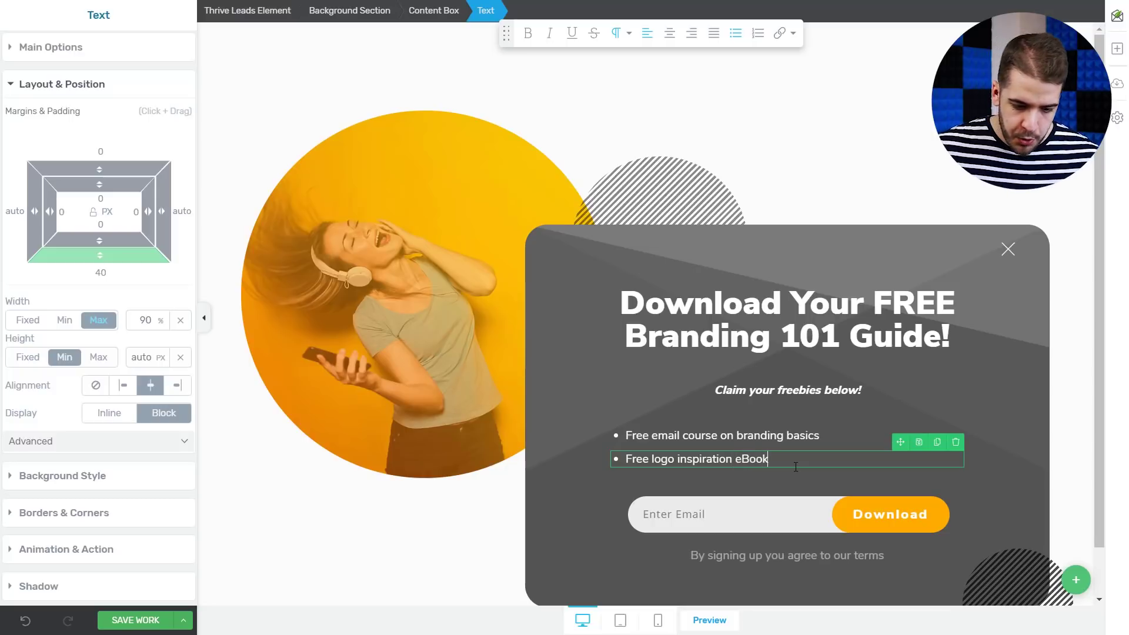
type("k")
Set the font size of both bullet lines to 18 px
left_click(736, 435)
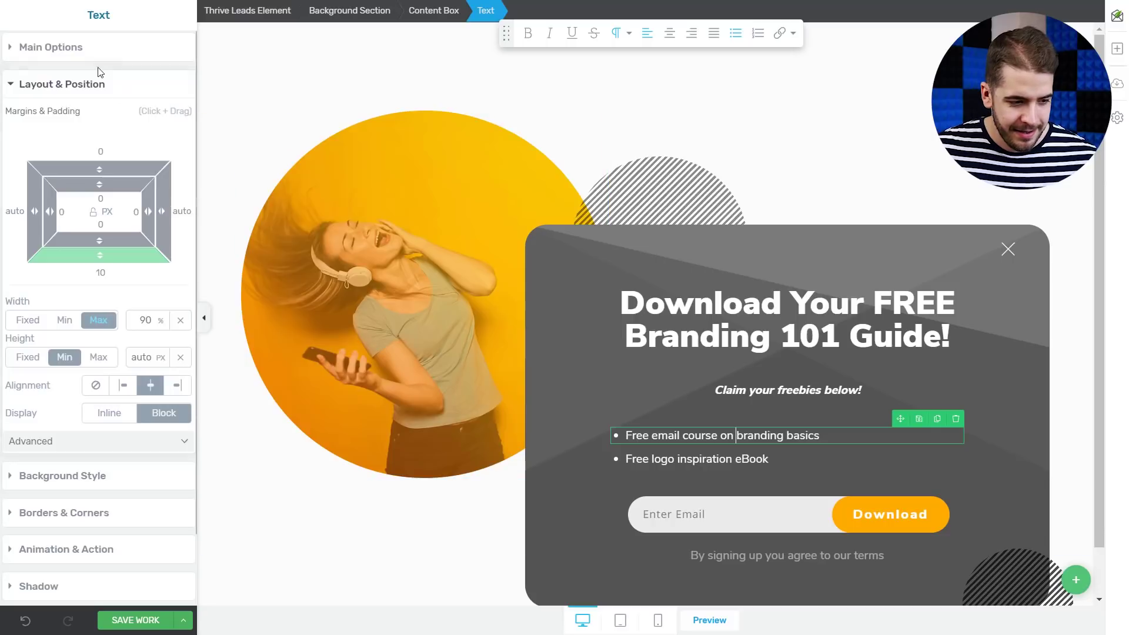
left_click(78, 54)
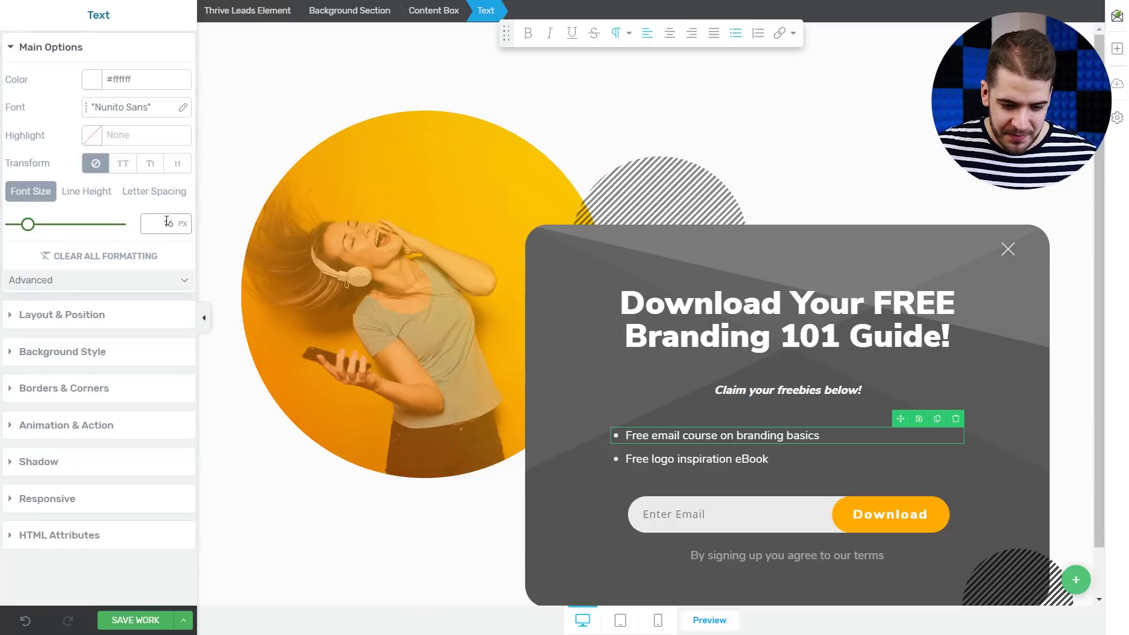
double_click(167, 222)
type("18")
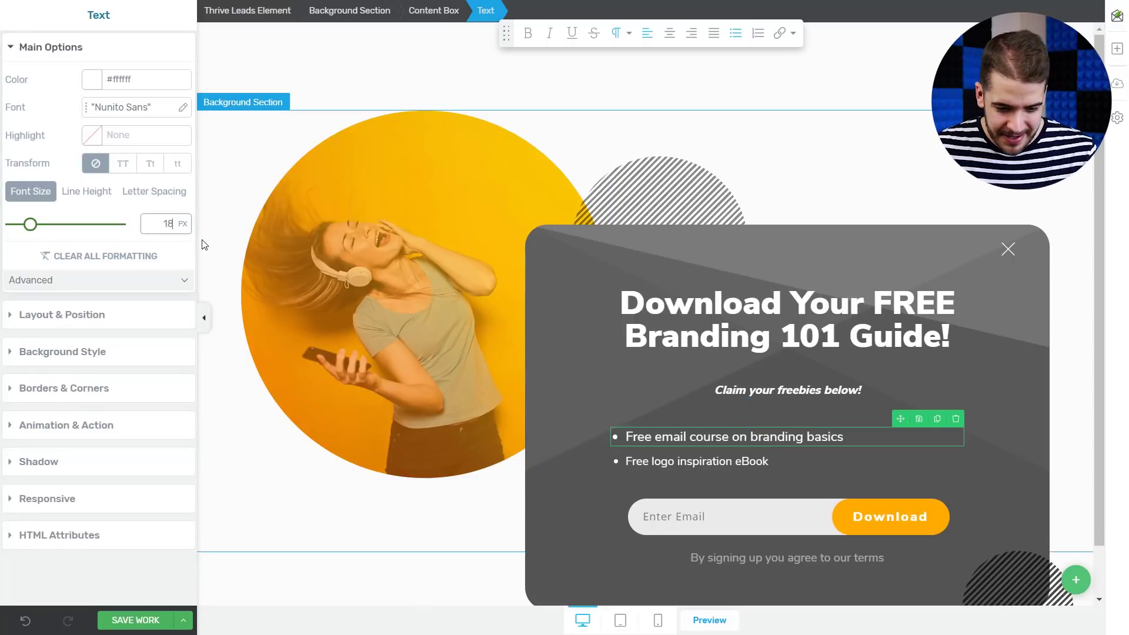
left_click(617, 462)
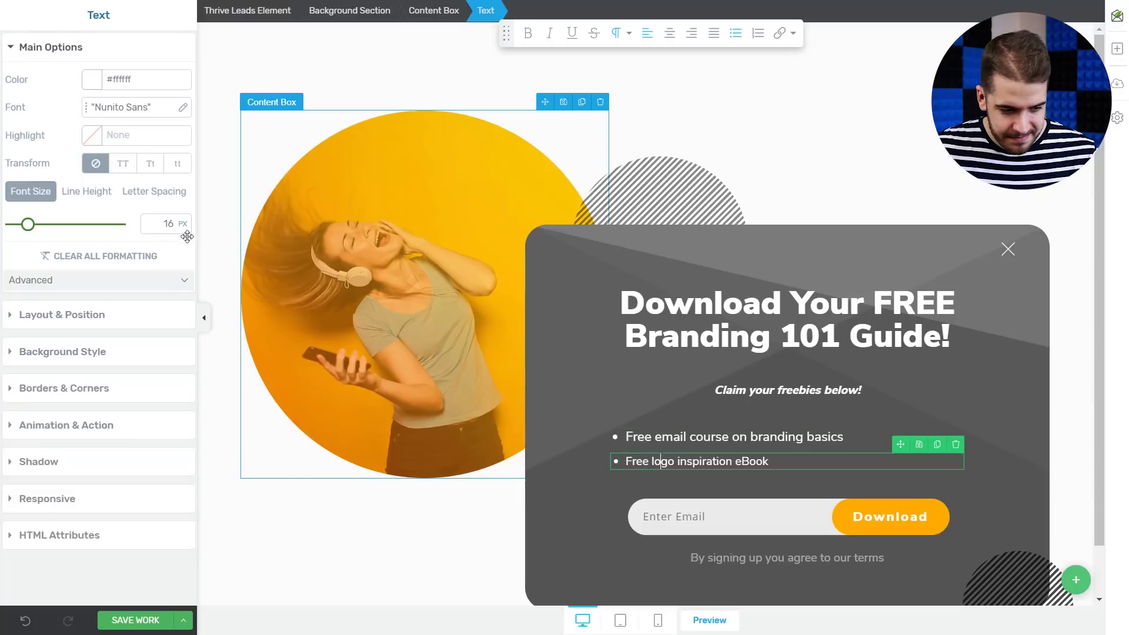
double_click(167, 226)
type("1")
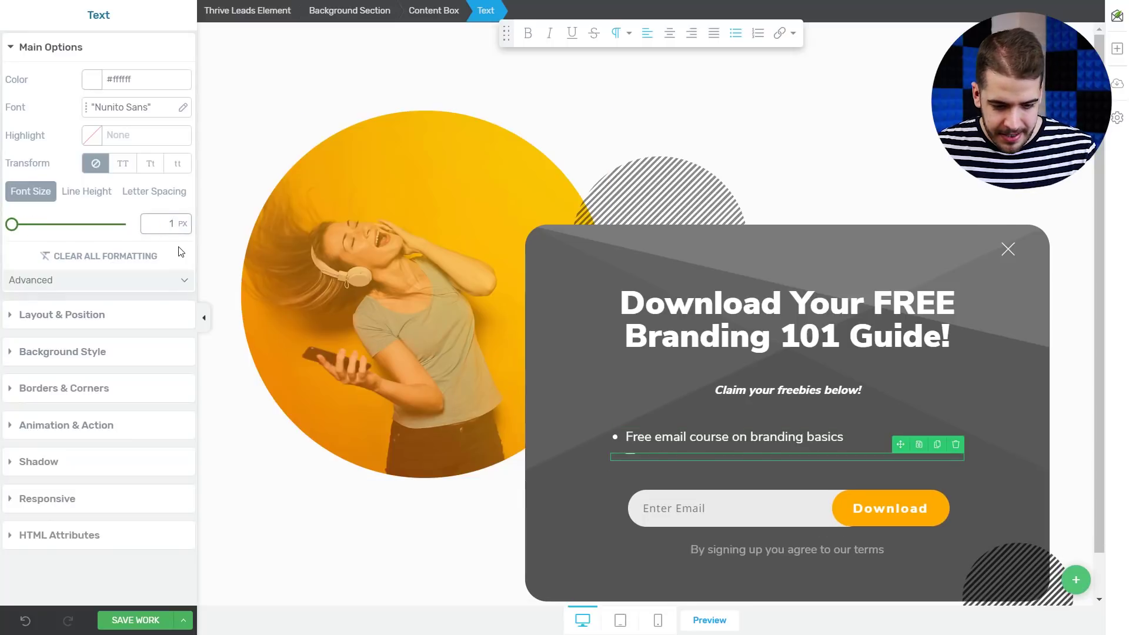
type("8")
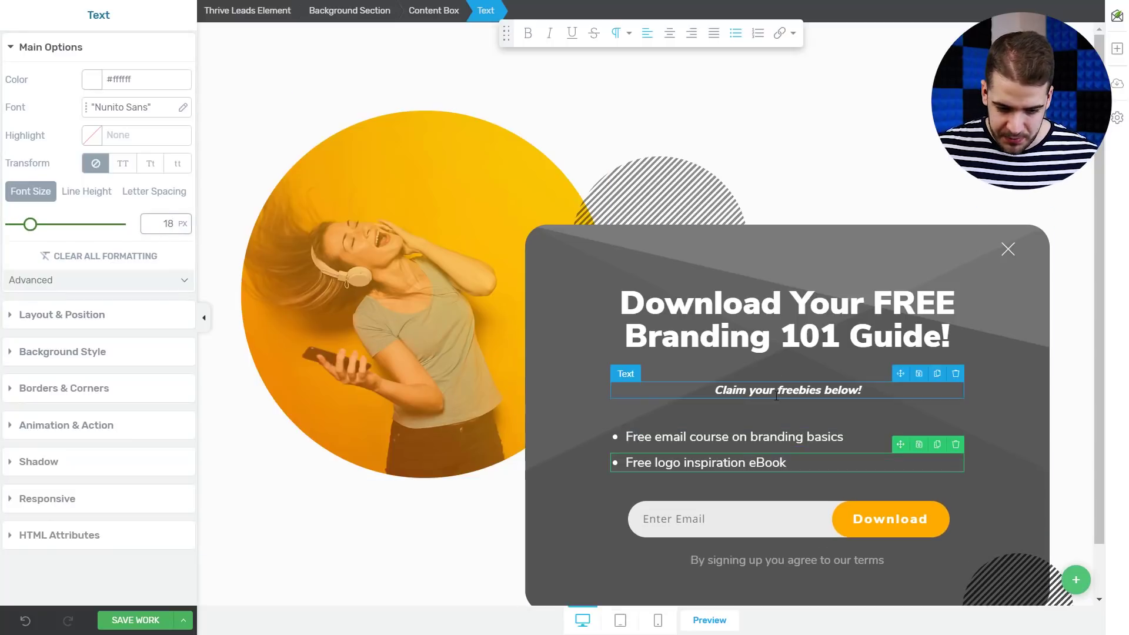
Set the font size of the "Claim your freebies below!" line to 19 px
left_click(745, 395)
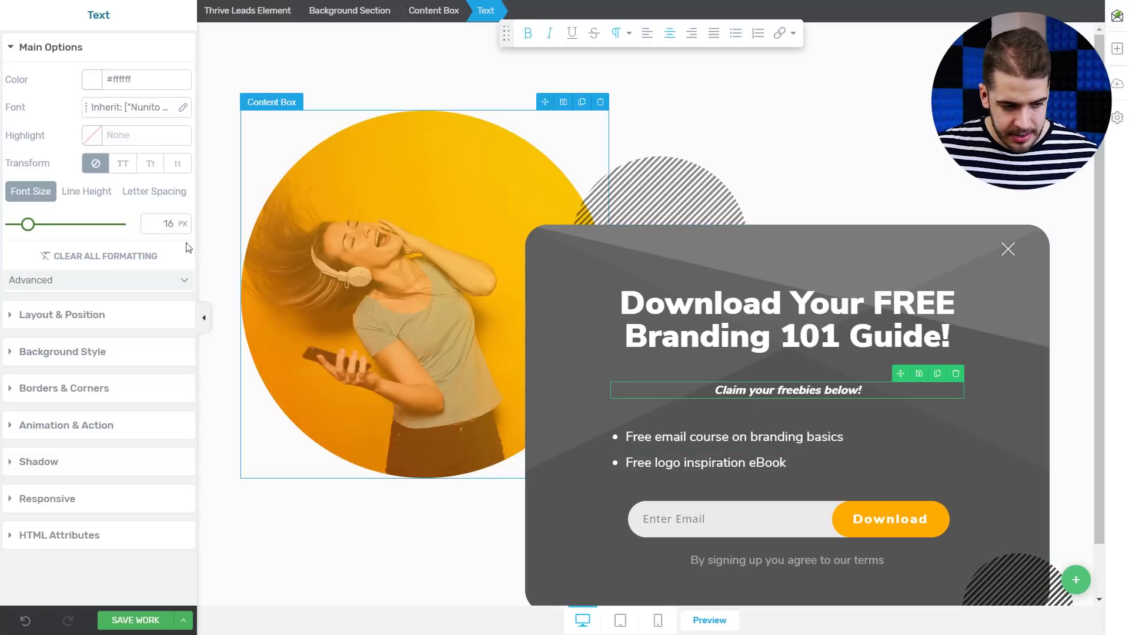
double_click(169, 223)
type("20")
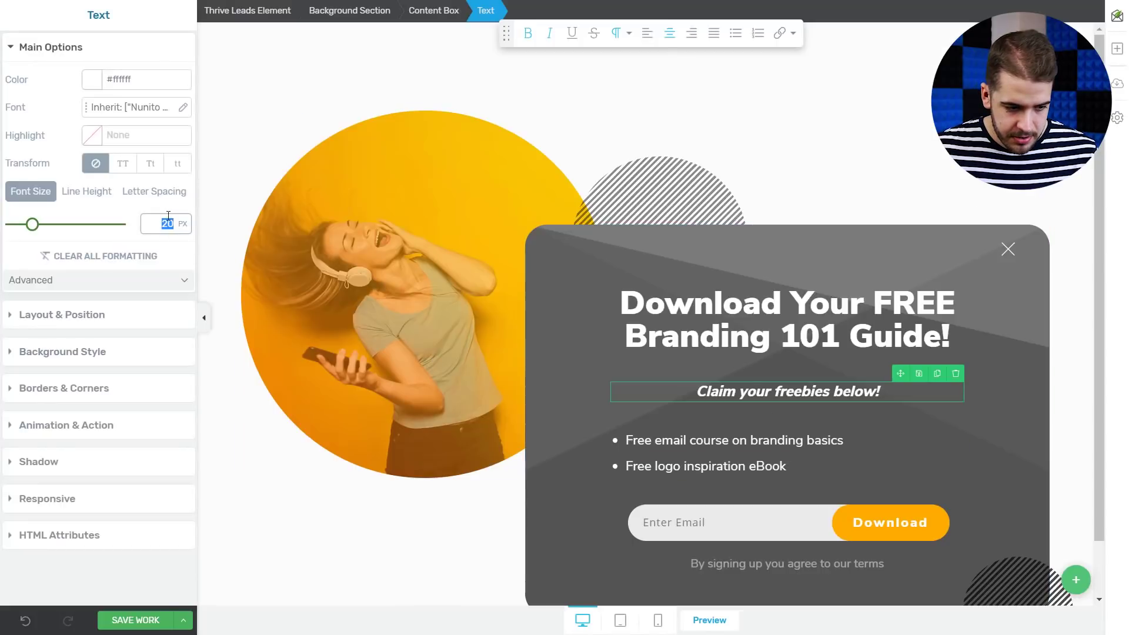
key("BackSpace")
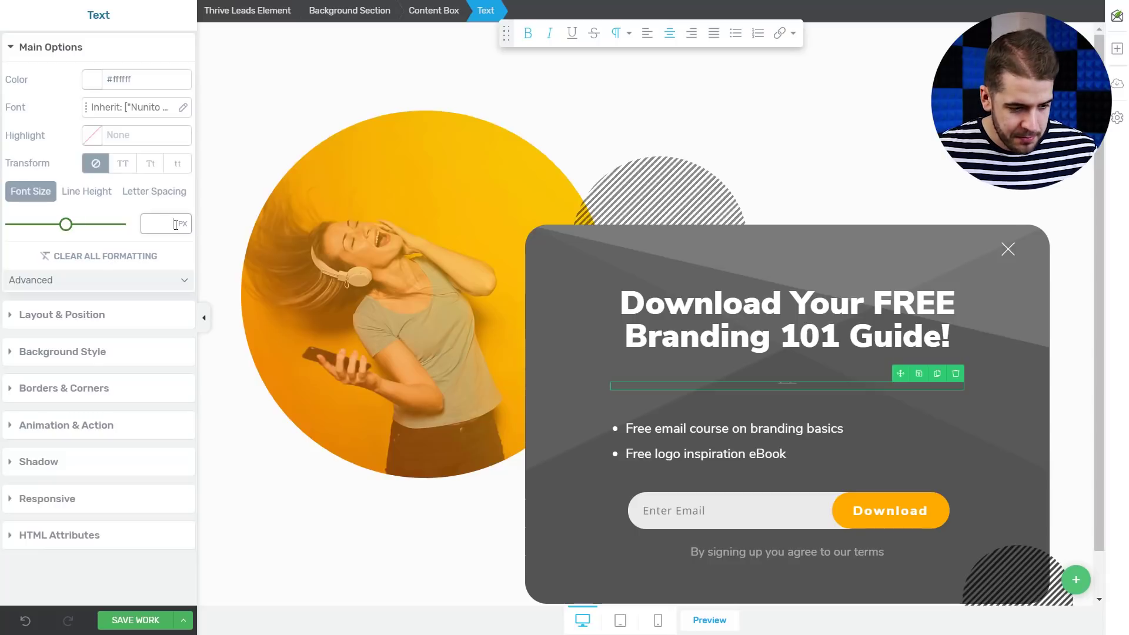
type("18")
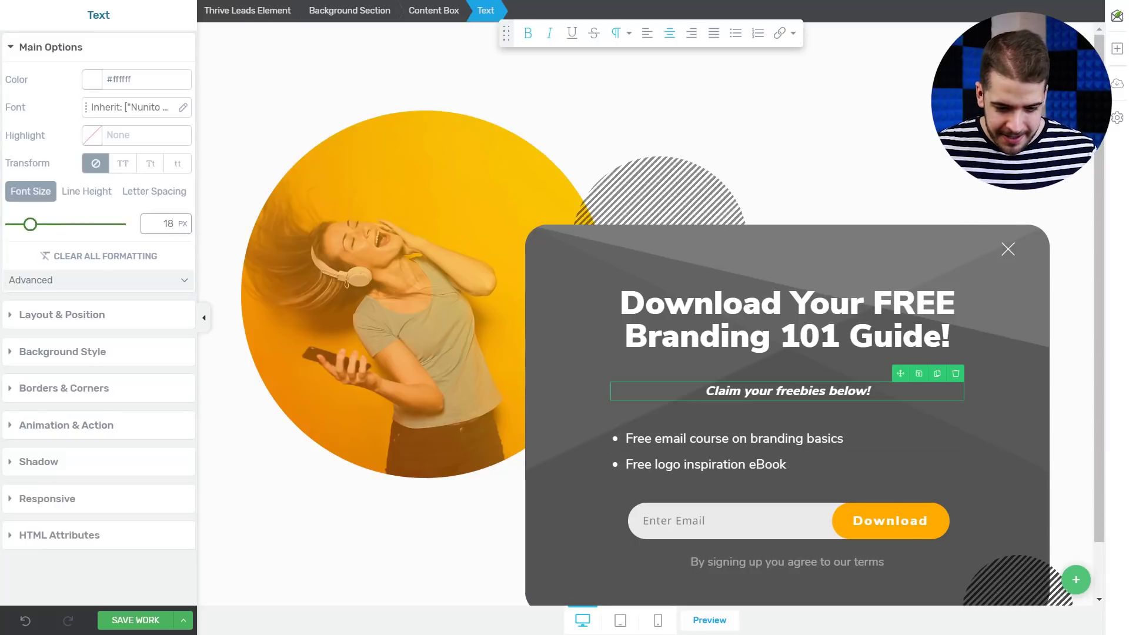
key("BackSpace")
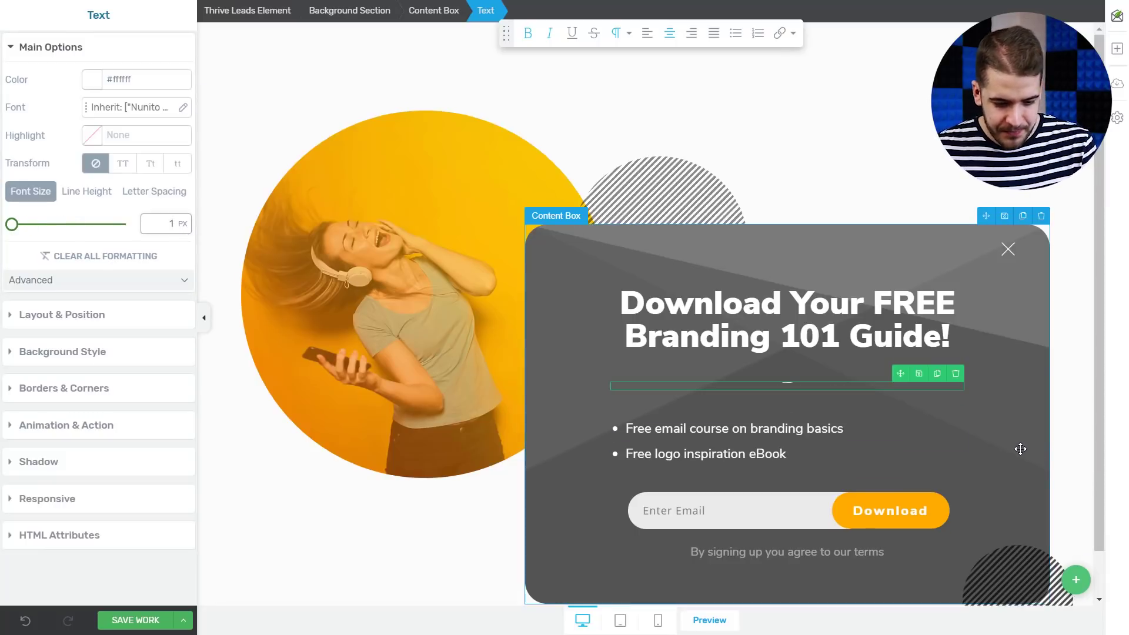
type("9")
left_click(552, 103)
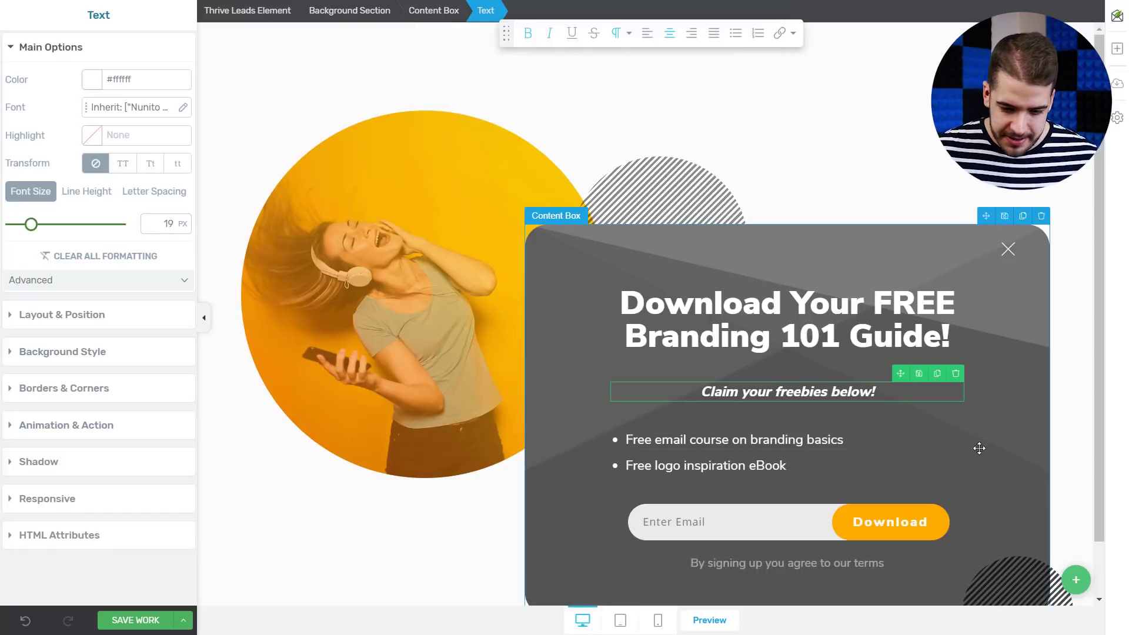
left_click(980, 458)
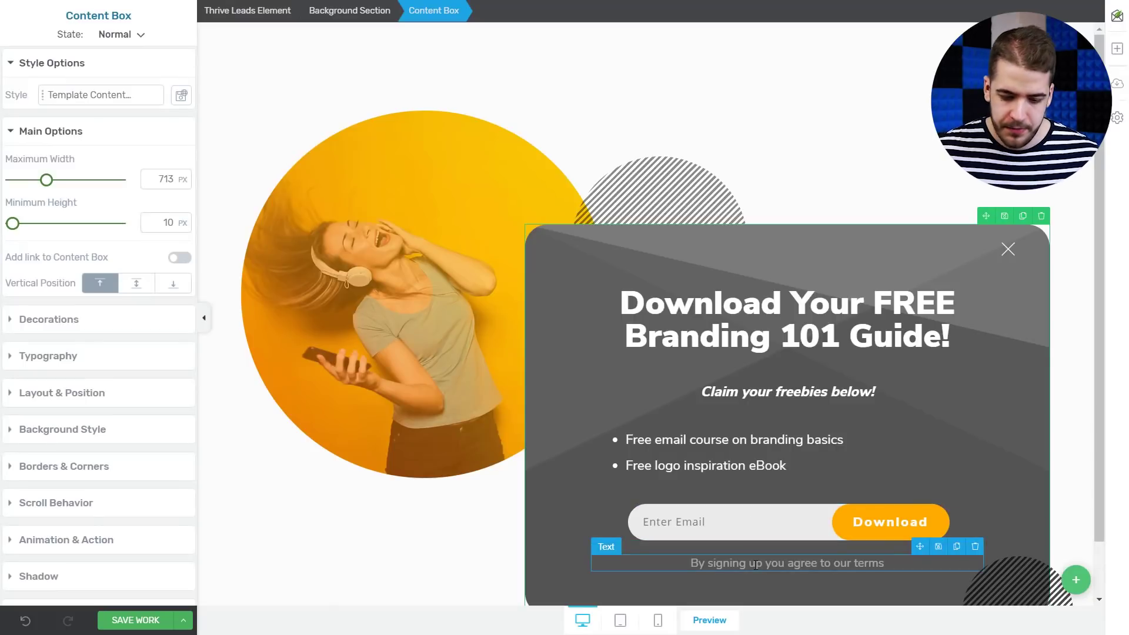
left_click(803, 563)
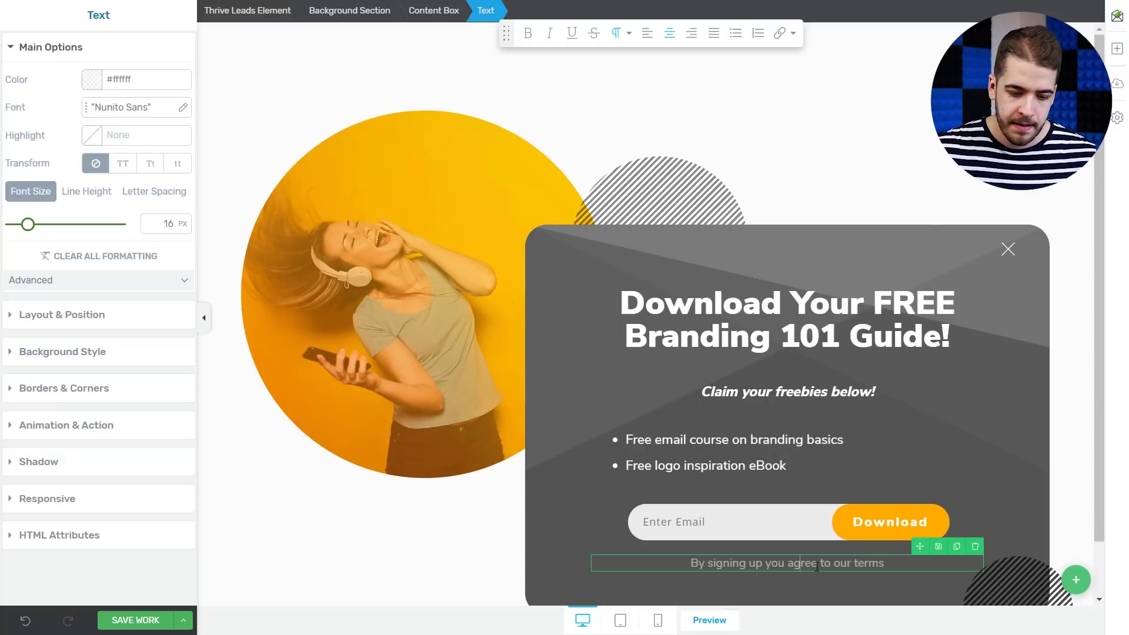
scroll(839, 418, "down", 2)
scroll(898, 398, "up", 2)
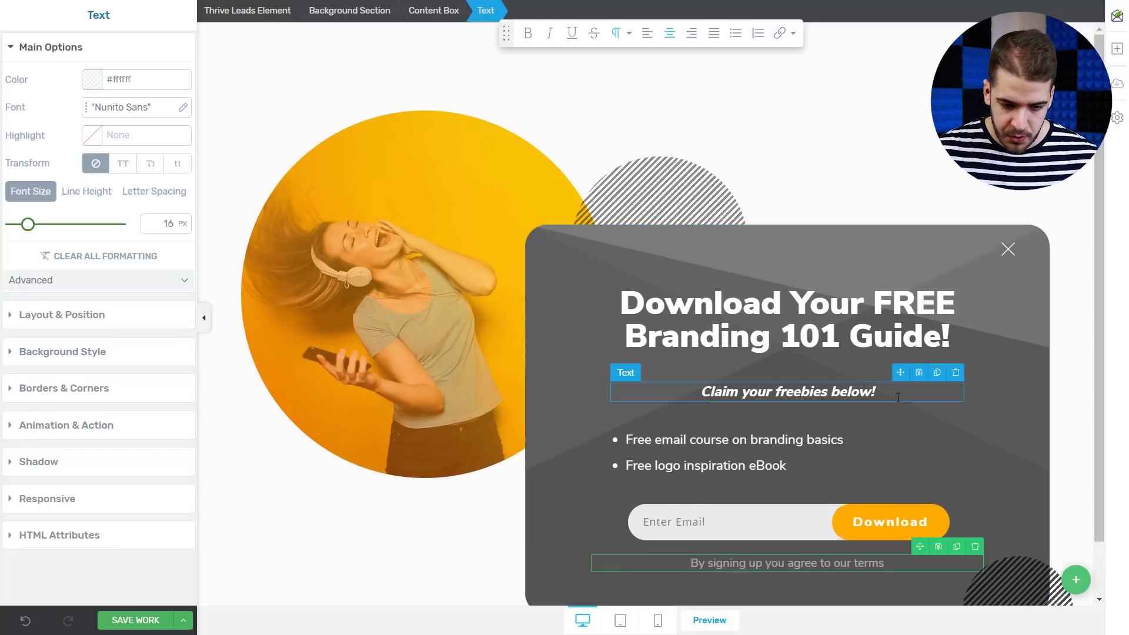
scroll(898, 398, "down", 2)
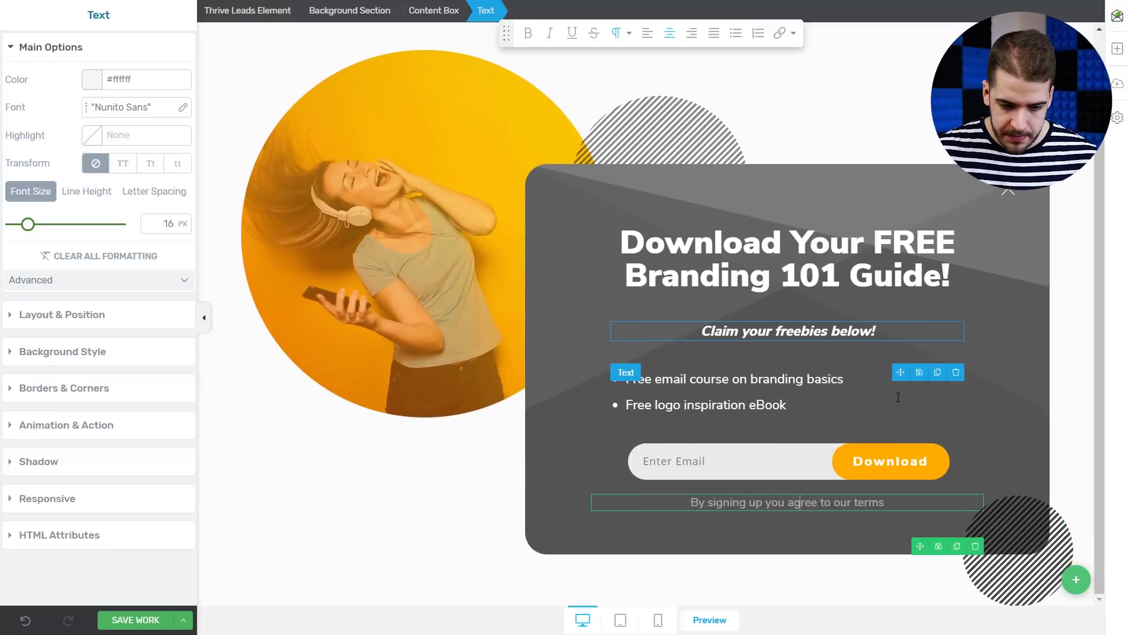
Reduce the grey content box's top margin to 114 px
left_click(609, 544)
scroll(645, 520, "up", 2)
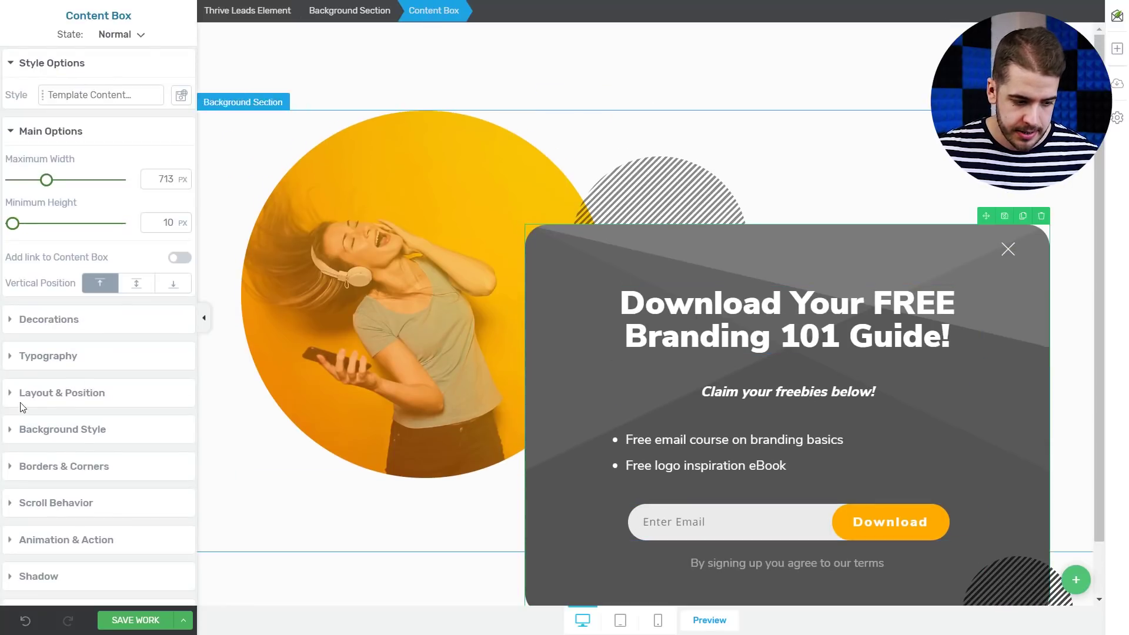
left_click(66, 400)
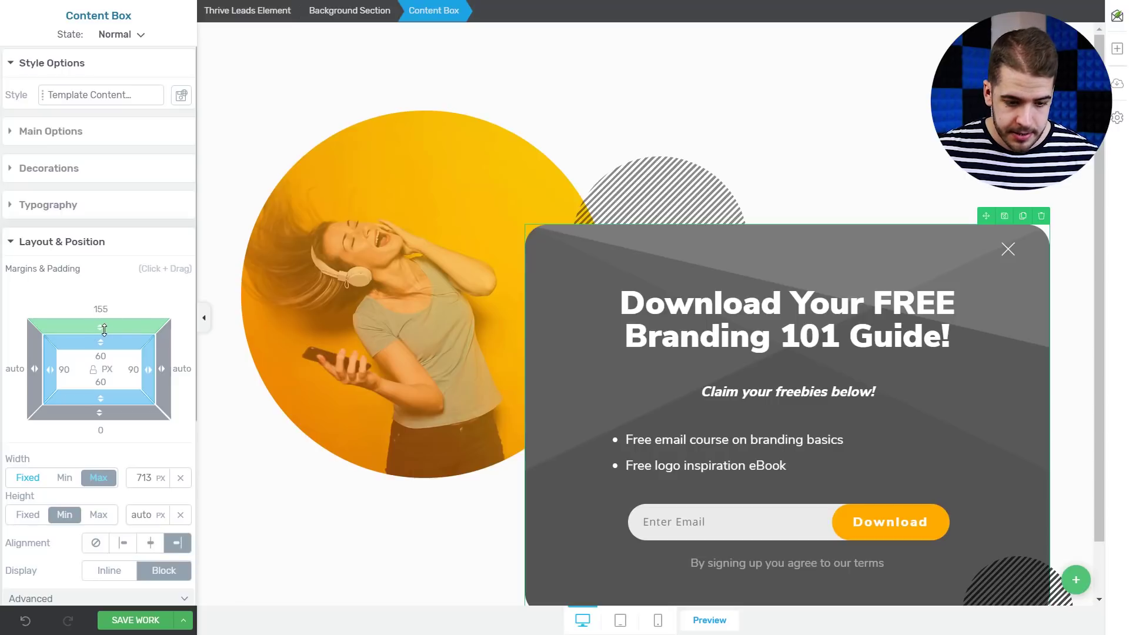
left_click_drag(105, 330, 118, 580)
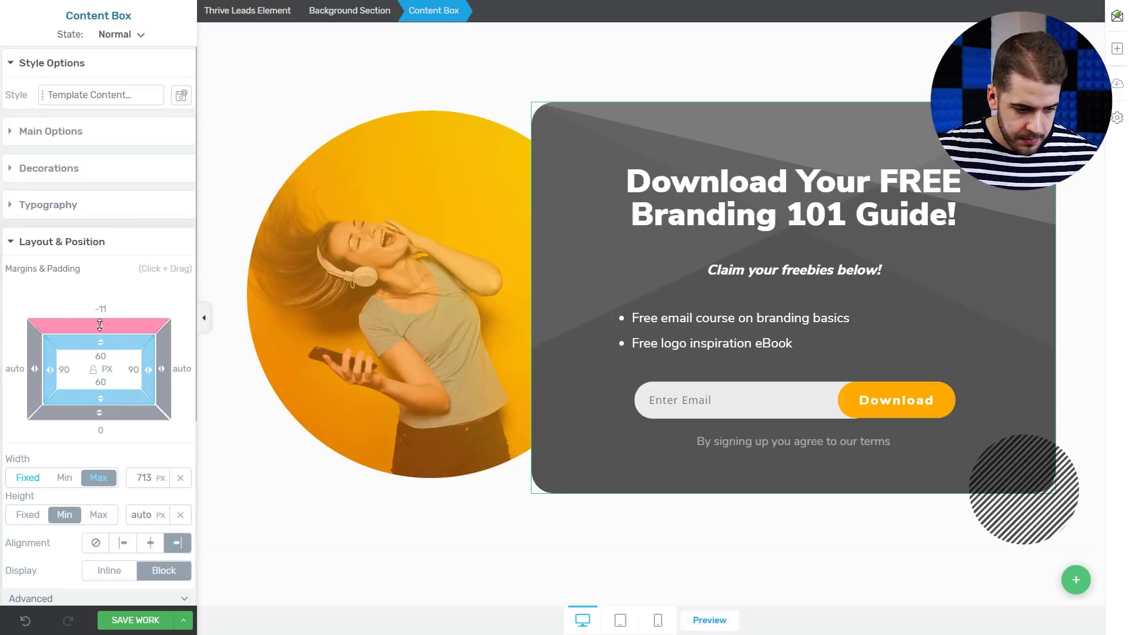
left_click_drag(102, 331, 128, 147)
Set the upper striped circle's top margin to -181 px and the grey content box's top margin to 12 px
left_click(620, 180)
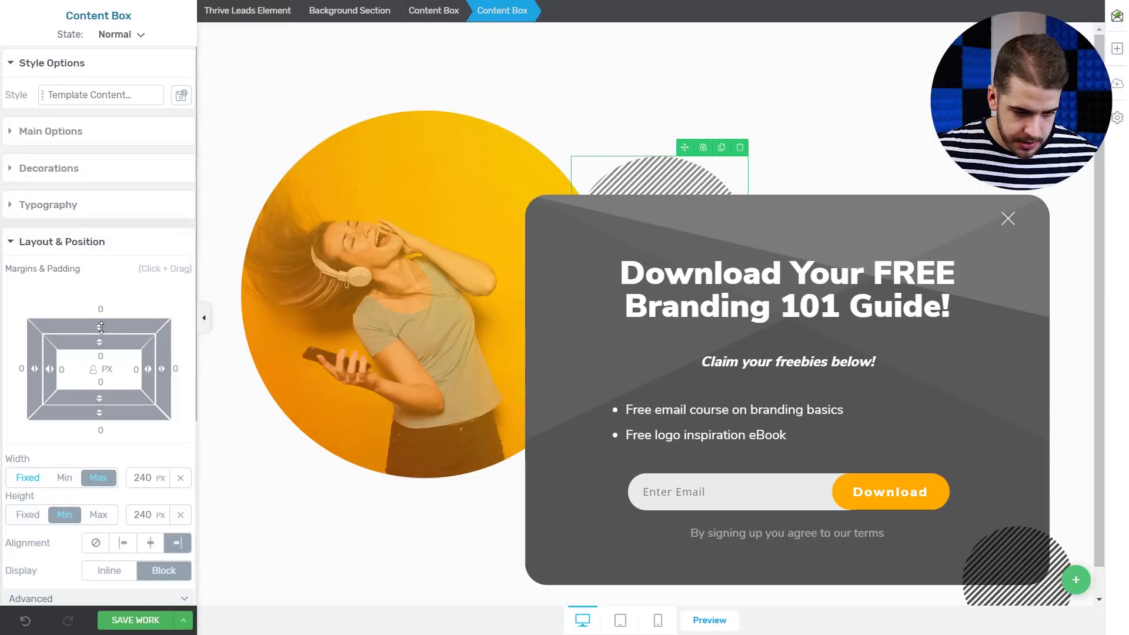
left_click_drag(99, 400, 94, 591)
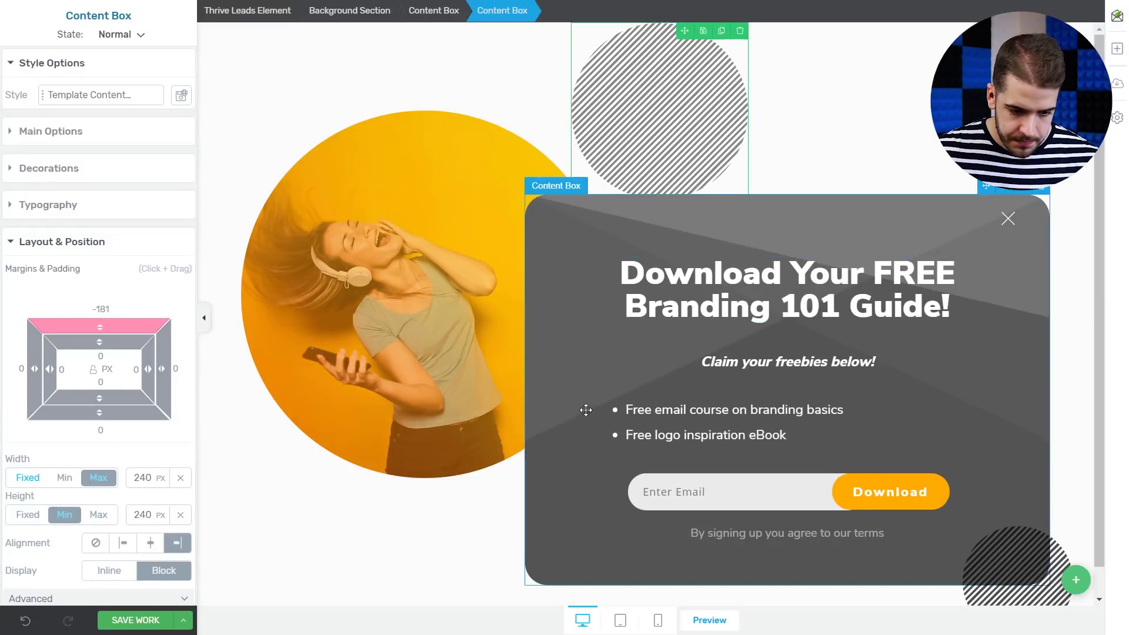
left_click(590, 380)
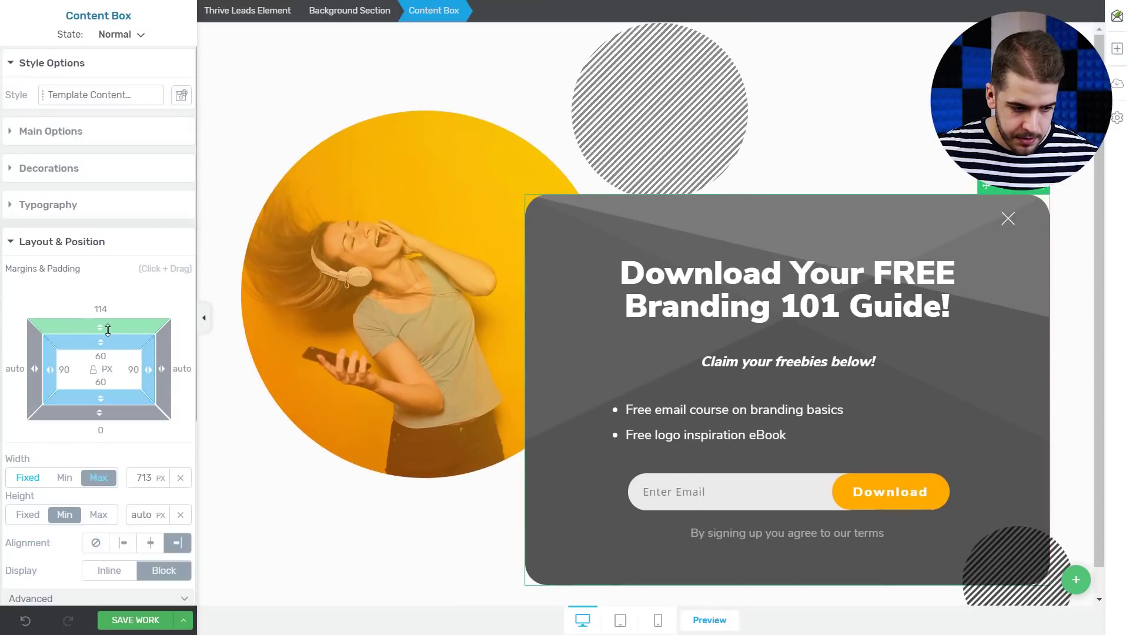
left_click_drag(99, 336, 107, 485)
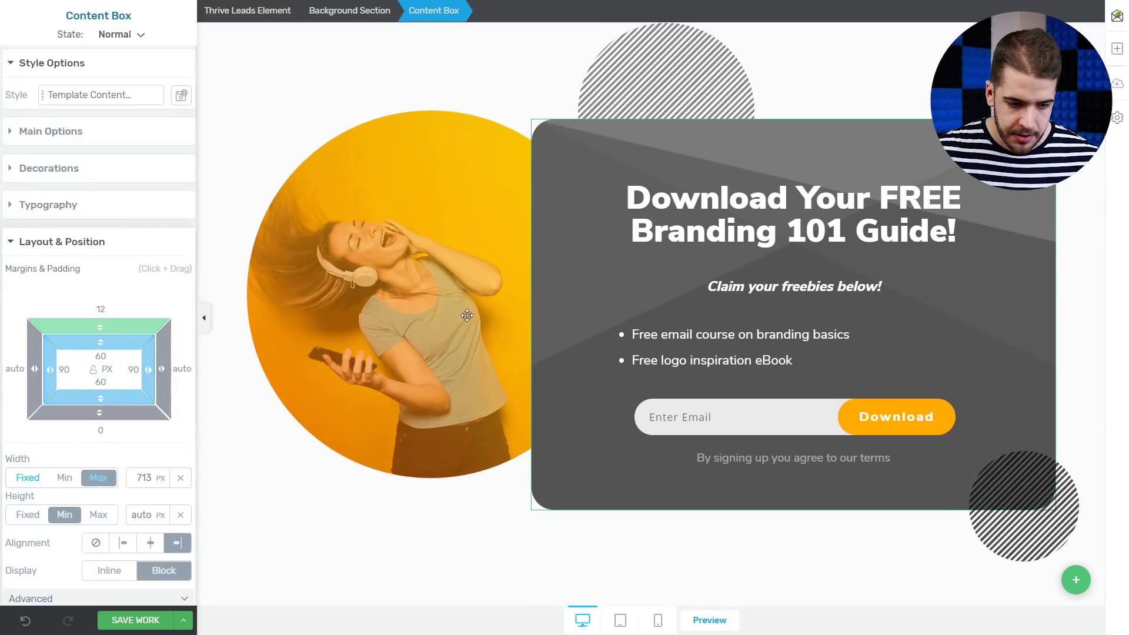
Set the circular photo box's top margin to 26 px and its left margin to -22 px
left_click(292, 307)
left_click_drag(100, 328, 120, 291)
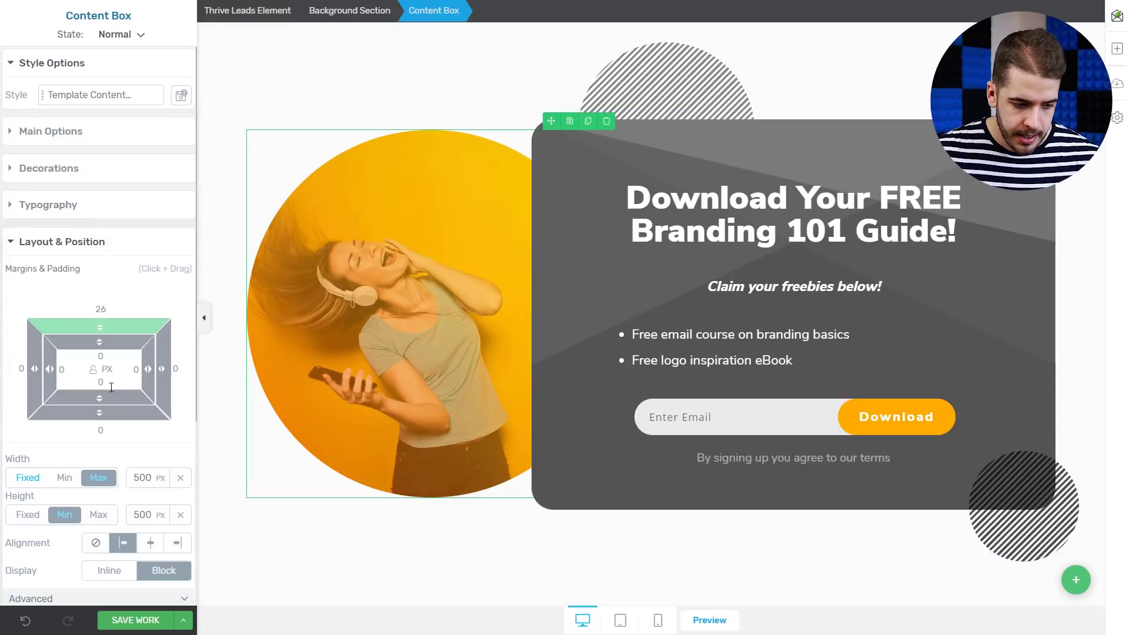
left_click_drag(20, 369, 67, 371)
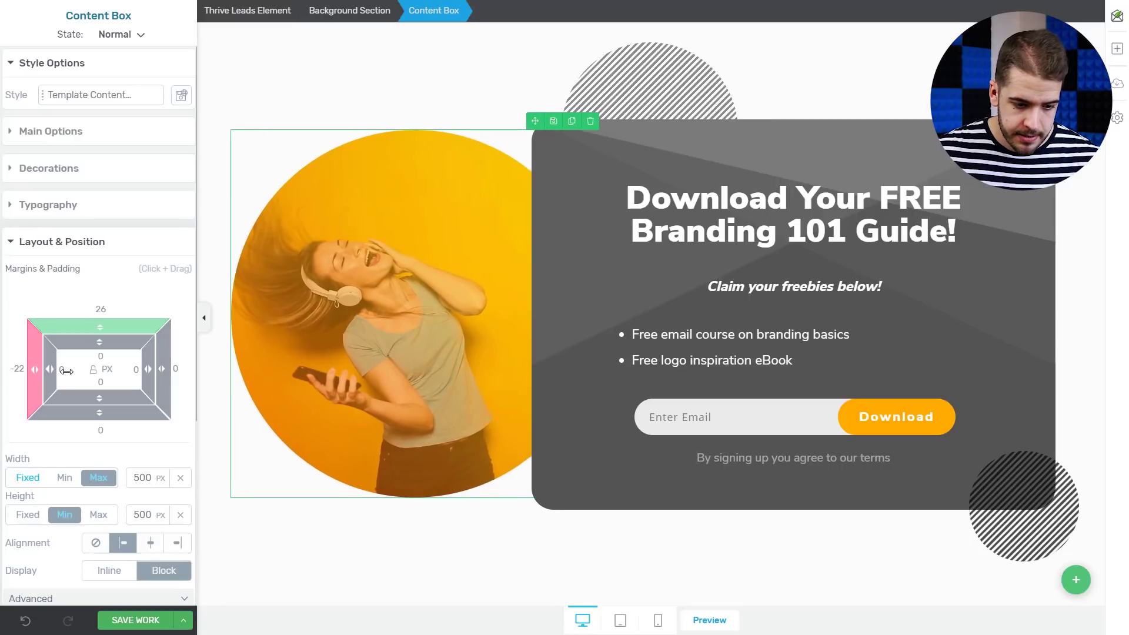
Set the upper striped circle's right margin to 0, left margin to -155 px and top margin to -173 px
left_click(597, 110)
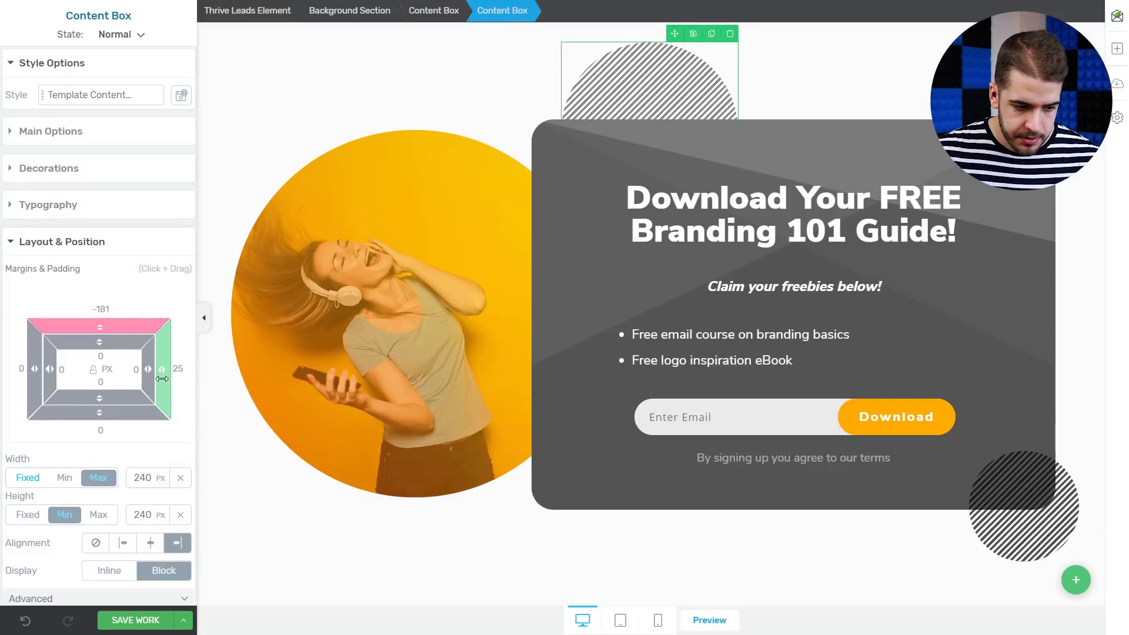
left_click_drag(162, 378, 168, 374)
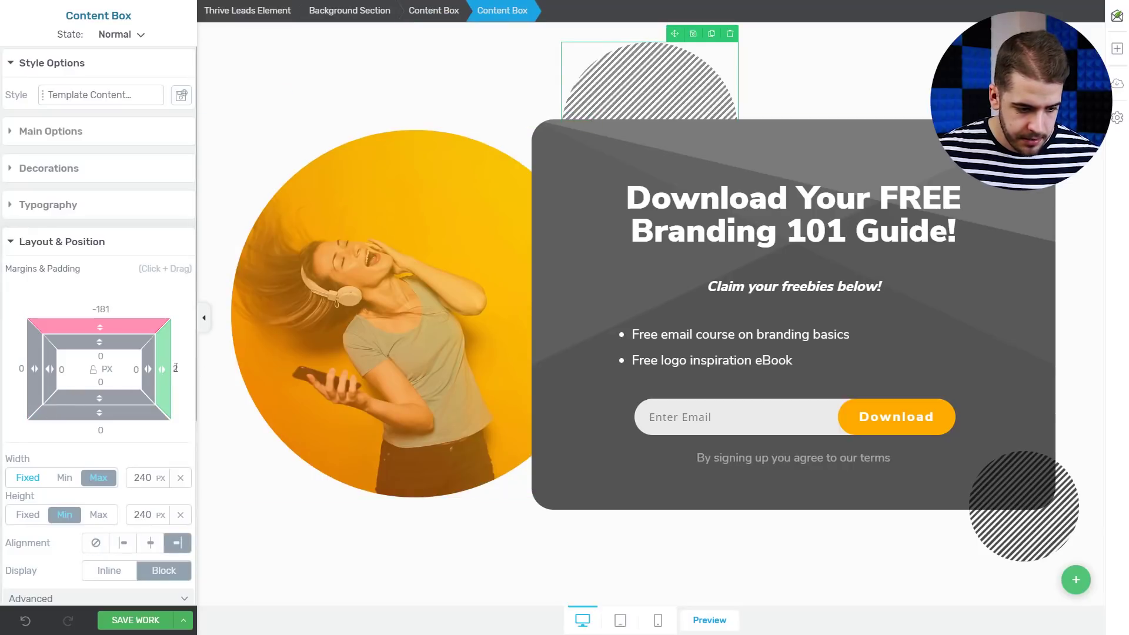
type("0")
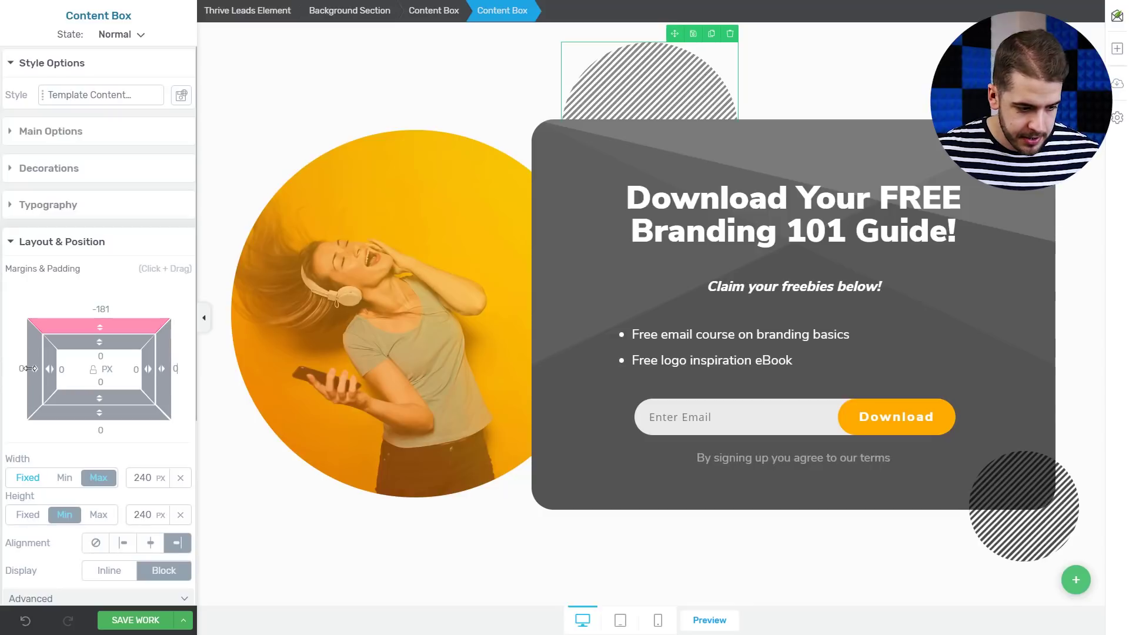
left_click_drag(30, 370, 253, 376)
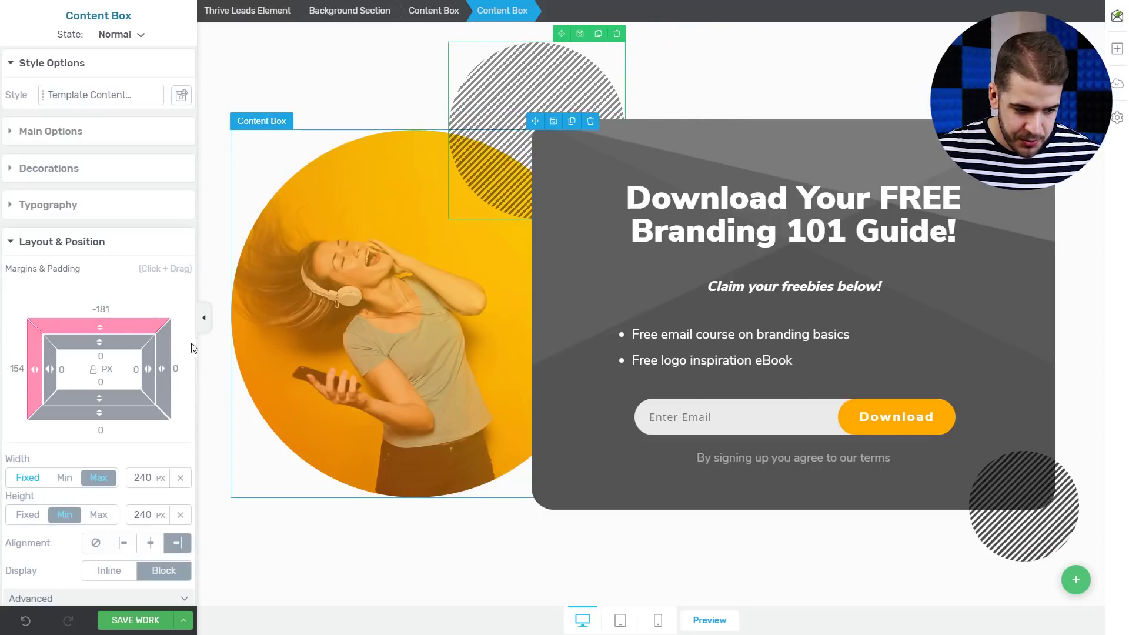
left_click_drag(102, 327, 106, 321)
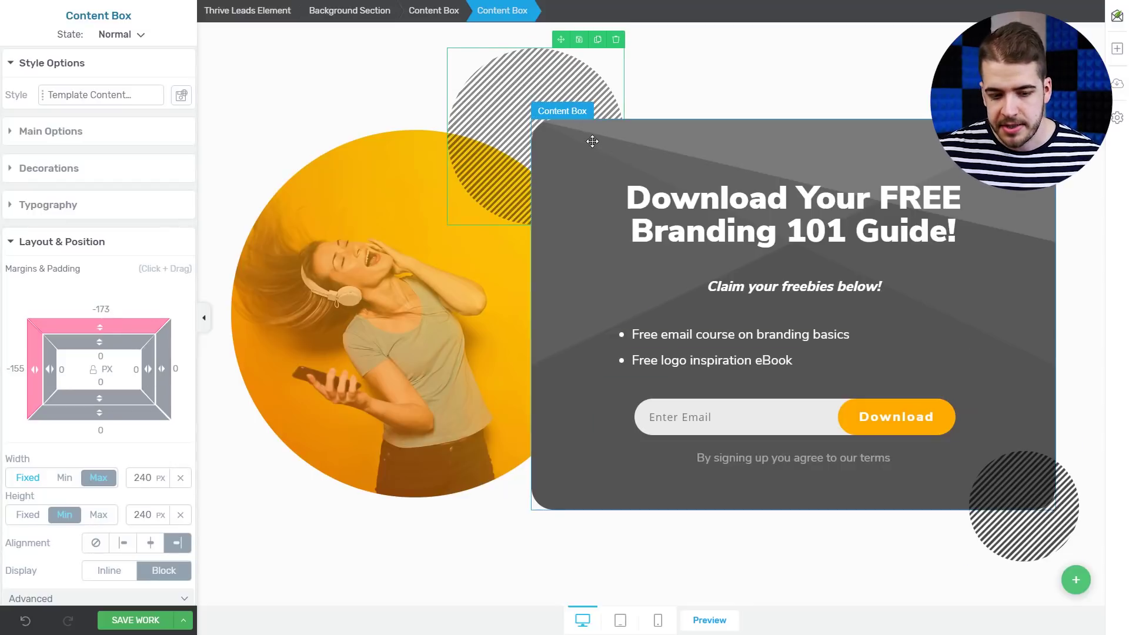
left_click(1075, 580)
left_click(1076, 440)
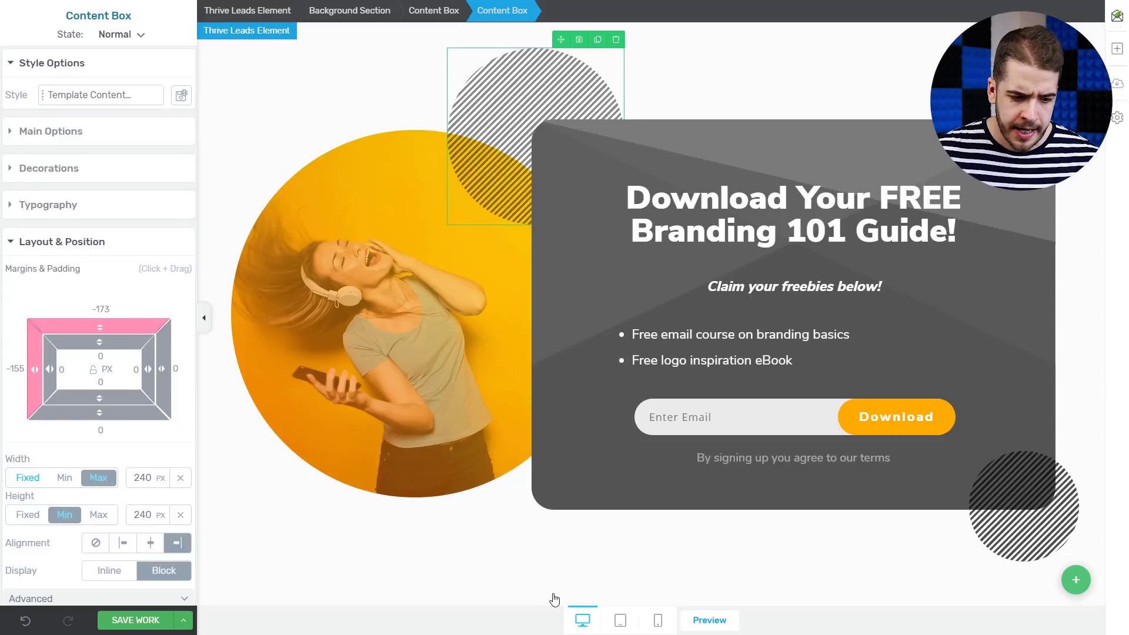
Remove the linear gradient layer from the circular photo box's background, keeping its left alignment
left_click(371, 331)
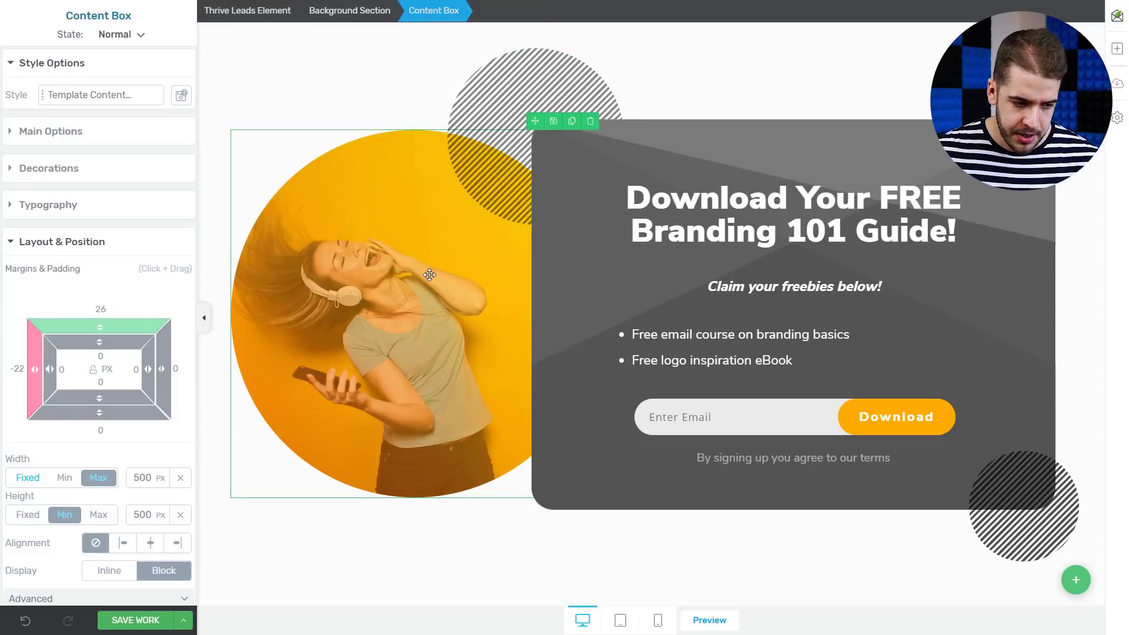
left_click(123, 543)
scroll(106, 353, "down", 3)
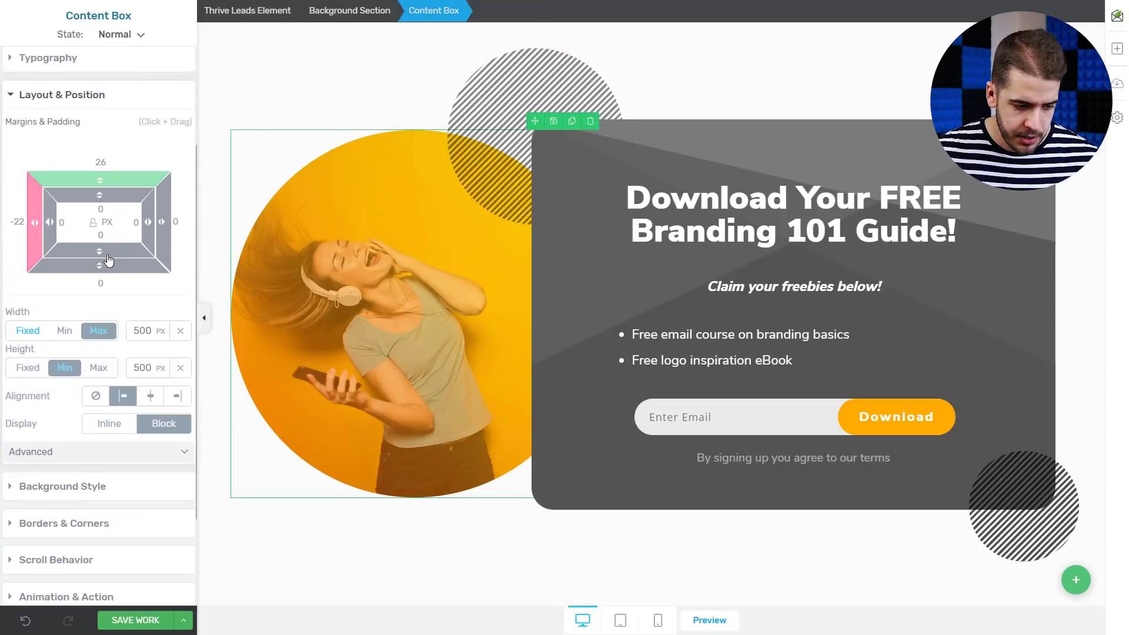
left_click(73, 486)
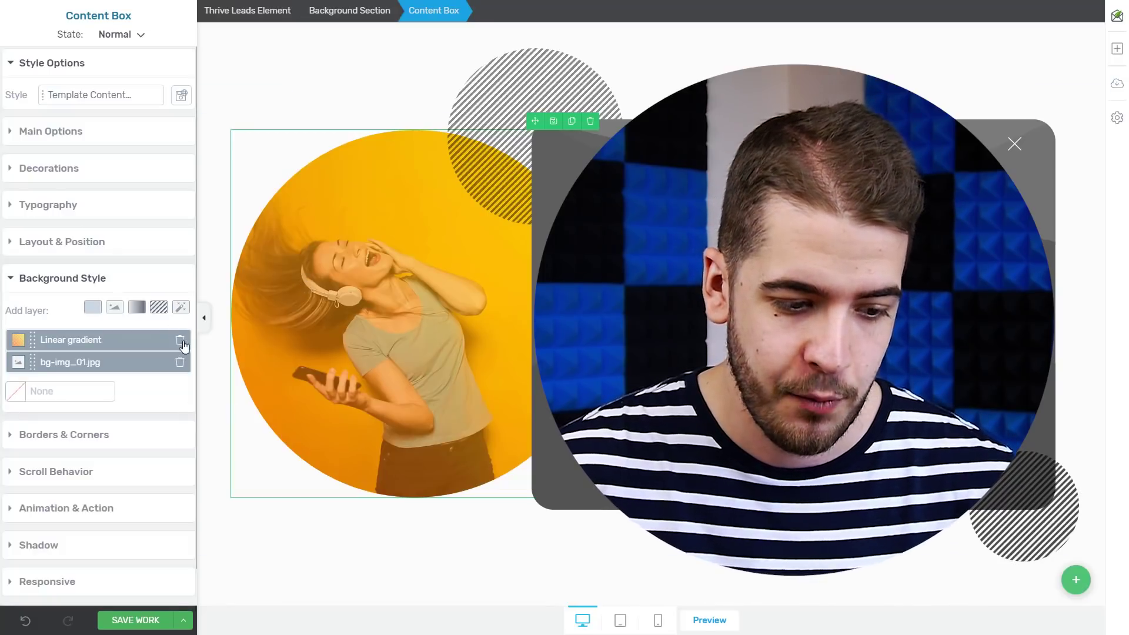
left_click(180, 344)
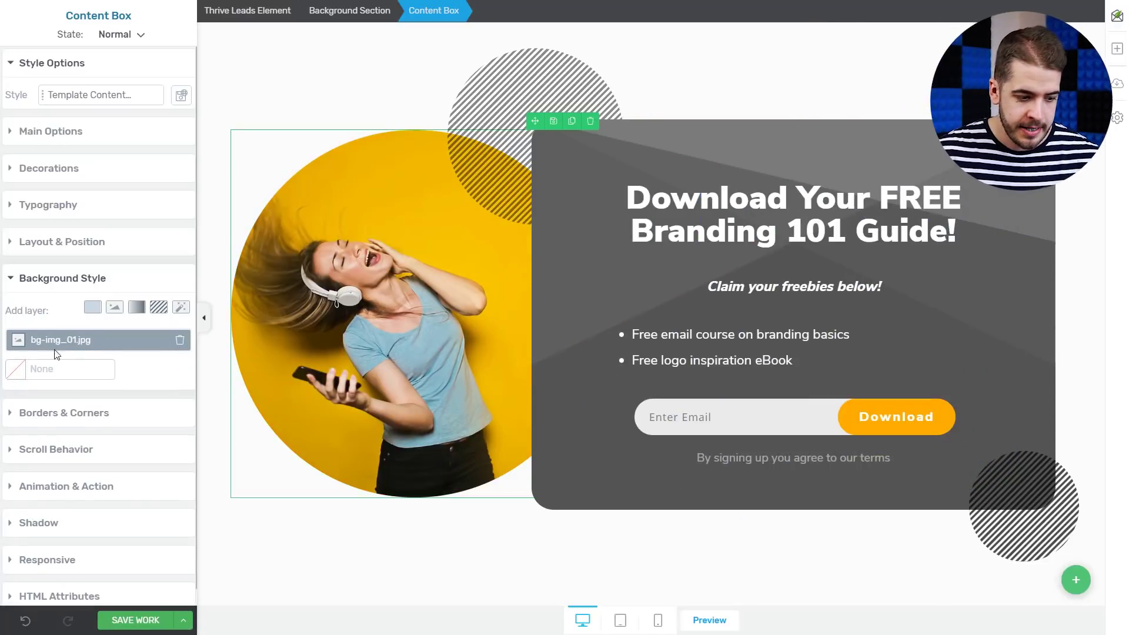
left_click(79, 340)
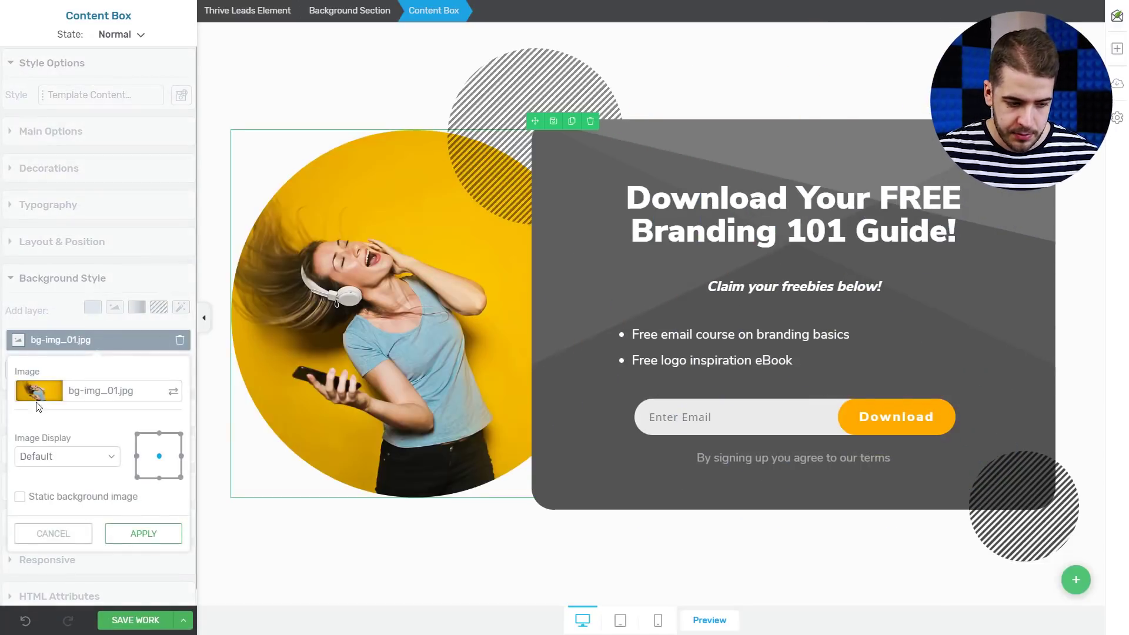
left_click(50, 405)
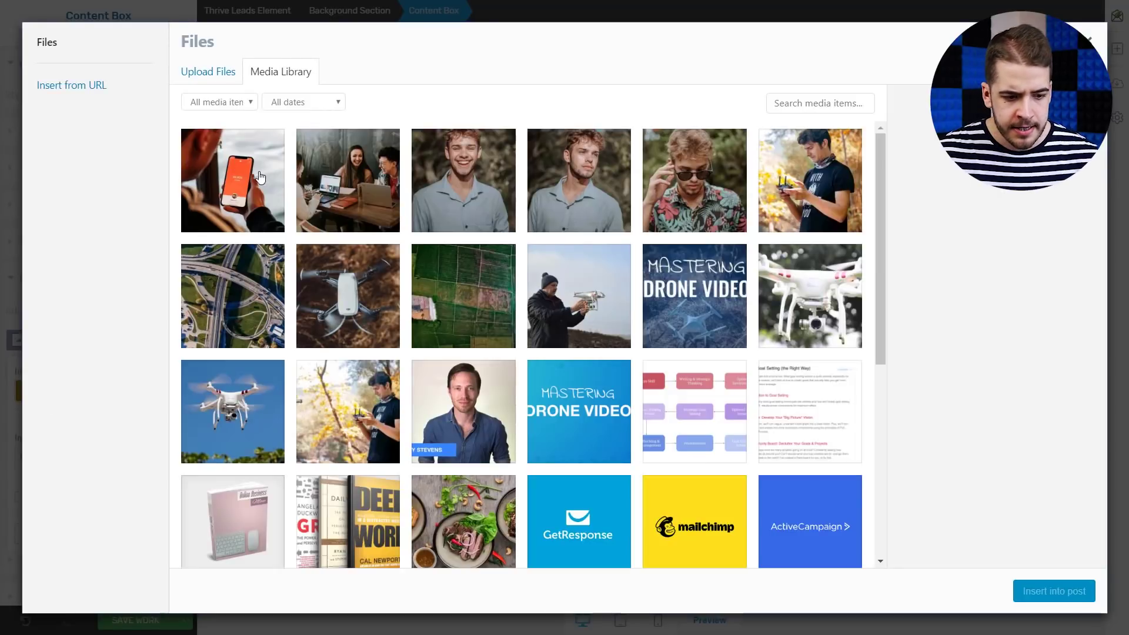
left_click(267, 178)
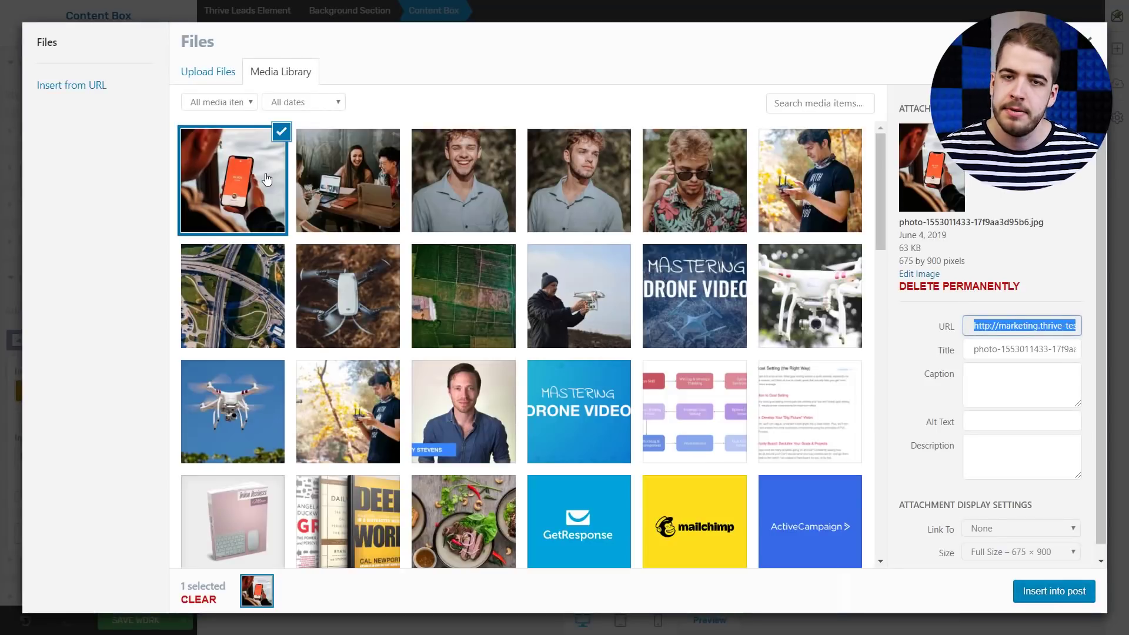
left_click(1044, 601)
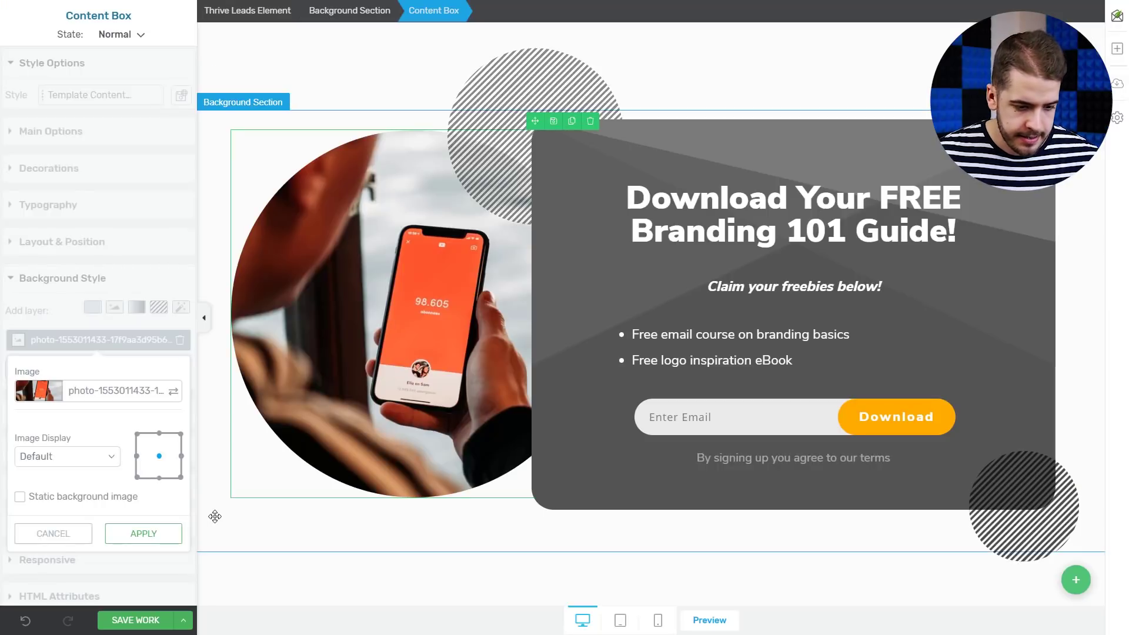
left_click(143, 533)
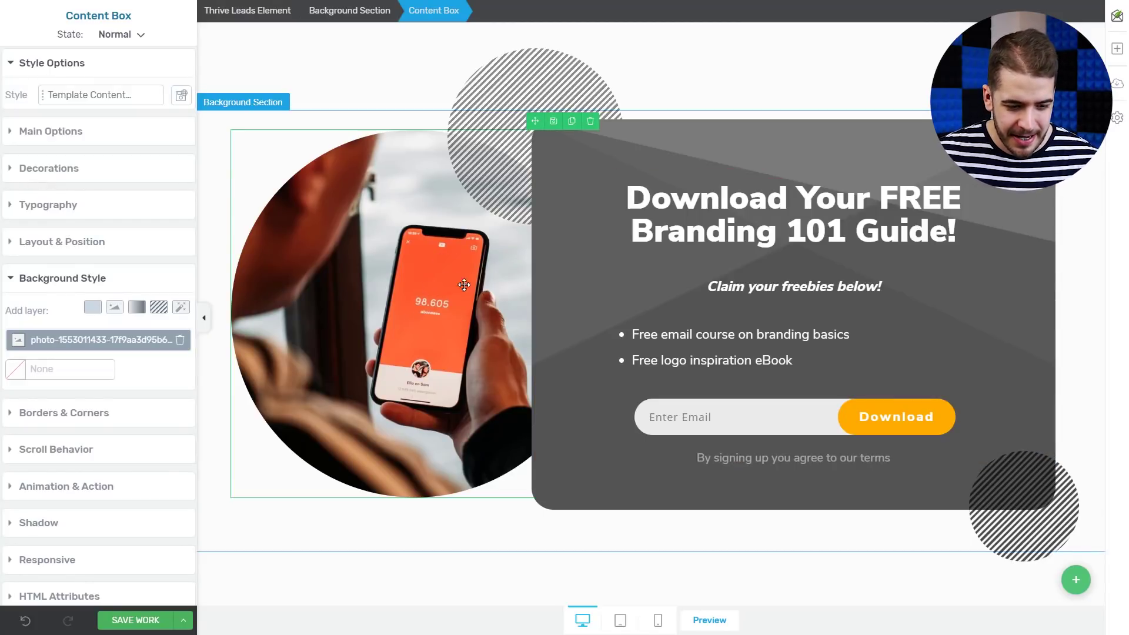
Sample the orange of the phone screen in the circular photo with the browser's eyedropper extension and return to full screen
left_click(571, 578)
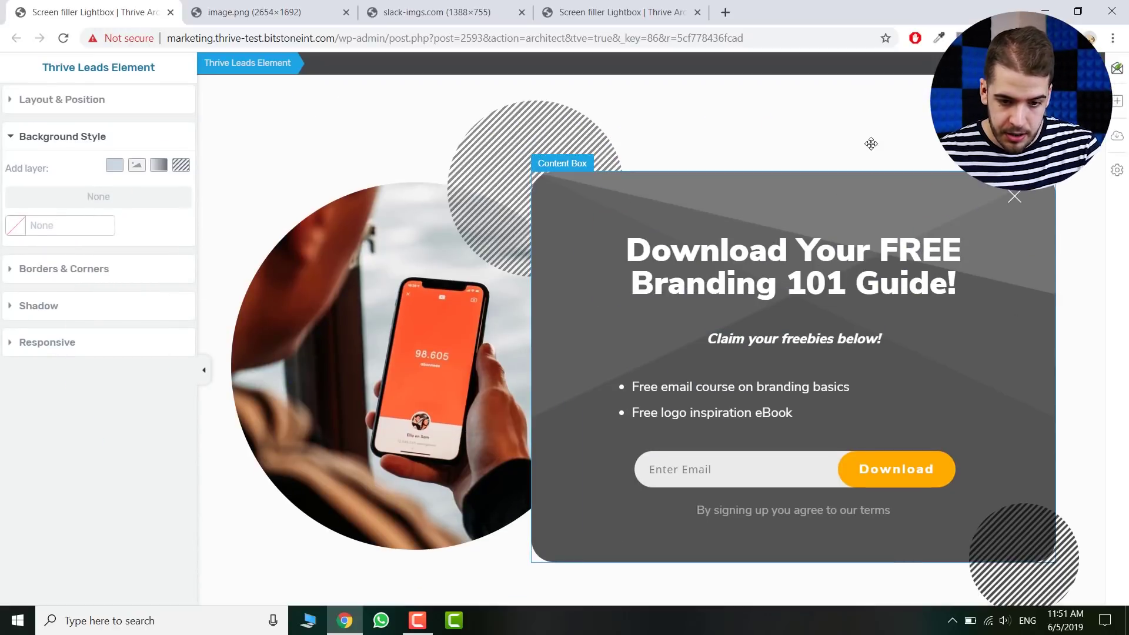
left_click(939, 39)
left_click(878, 58)
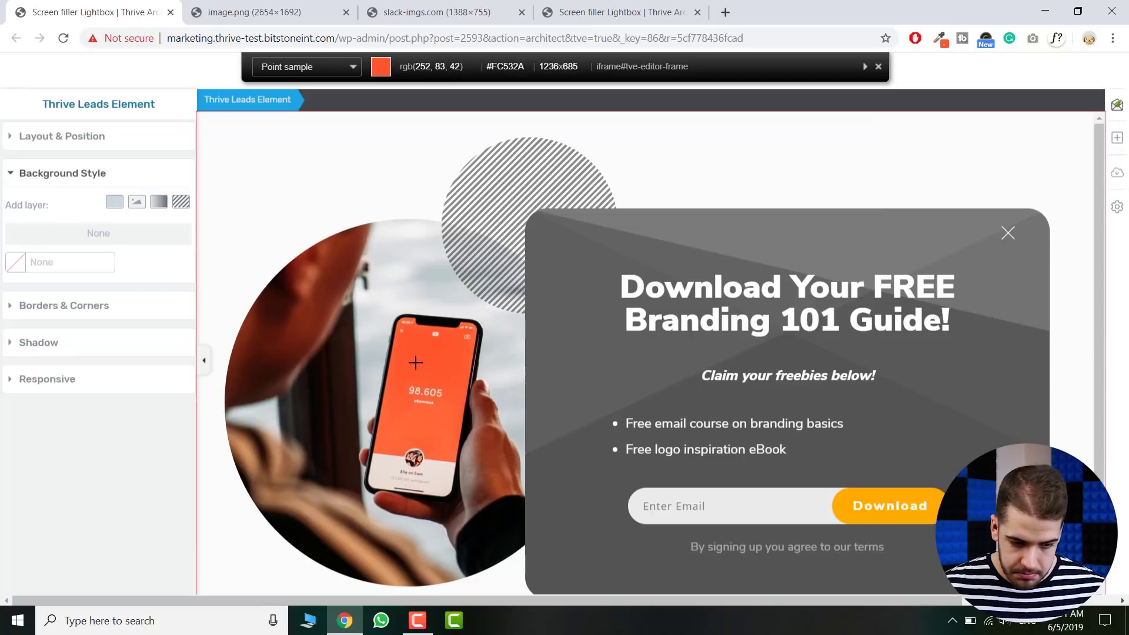
left_click(421, 357)
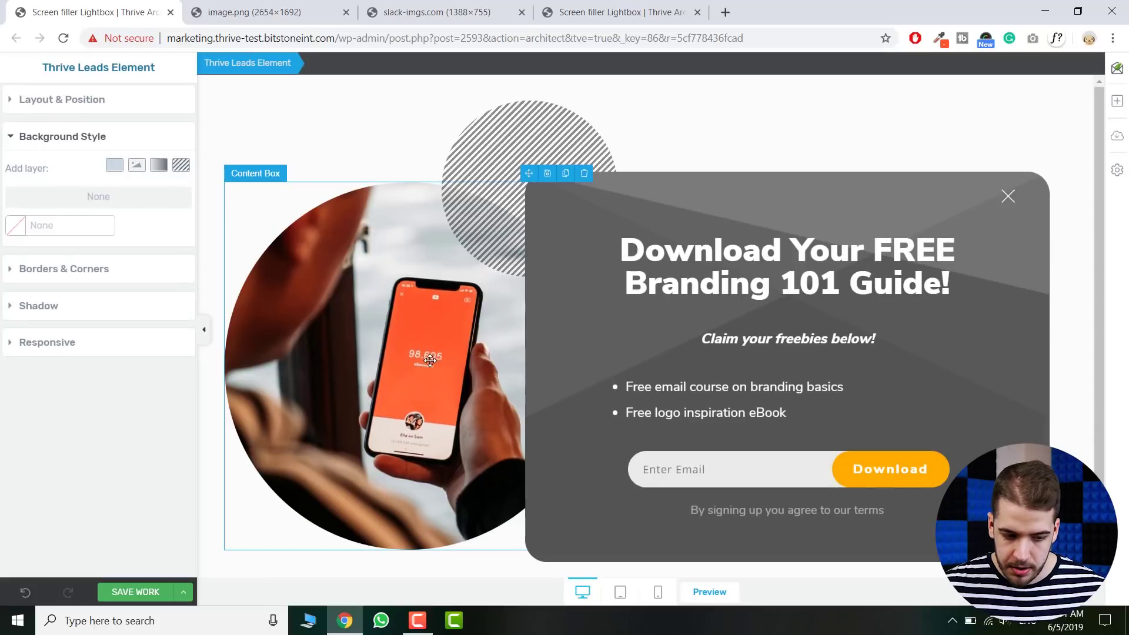
key("F11")
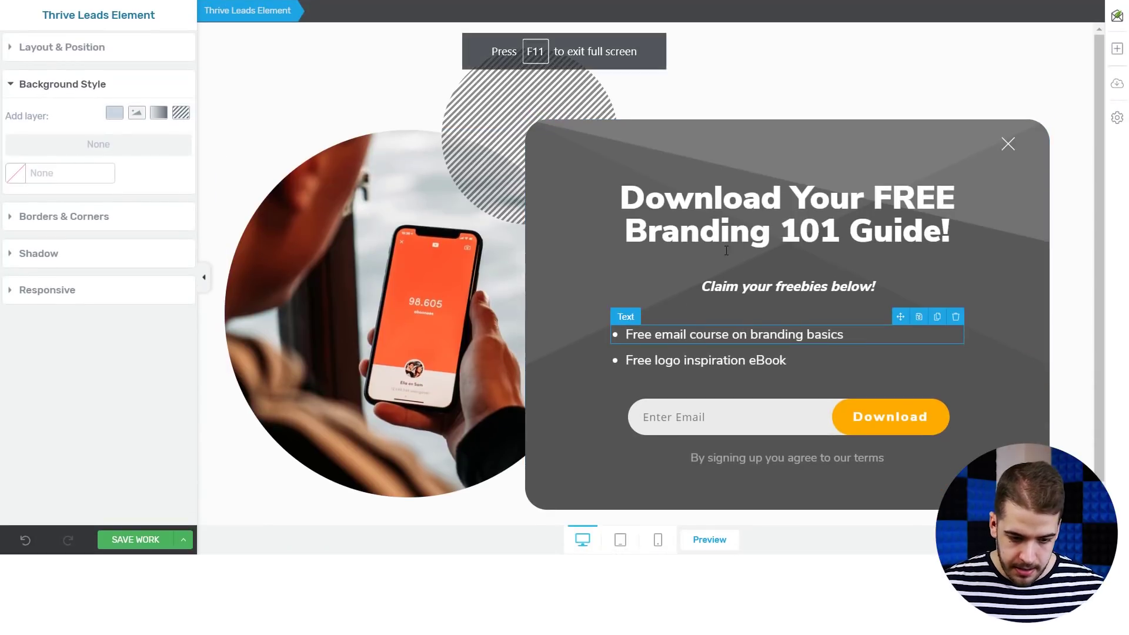
Set the text color of the whole "Claim your freebies below!" line to #fe552c
double_click(786, 286)
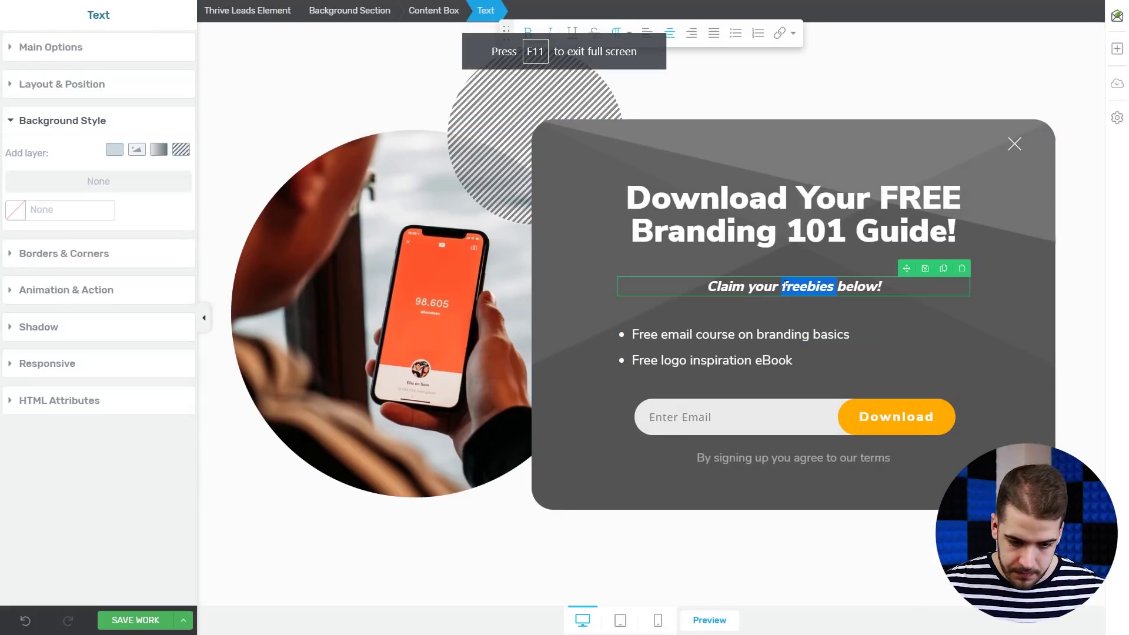
left_click(882, 287)
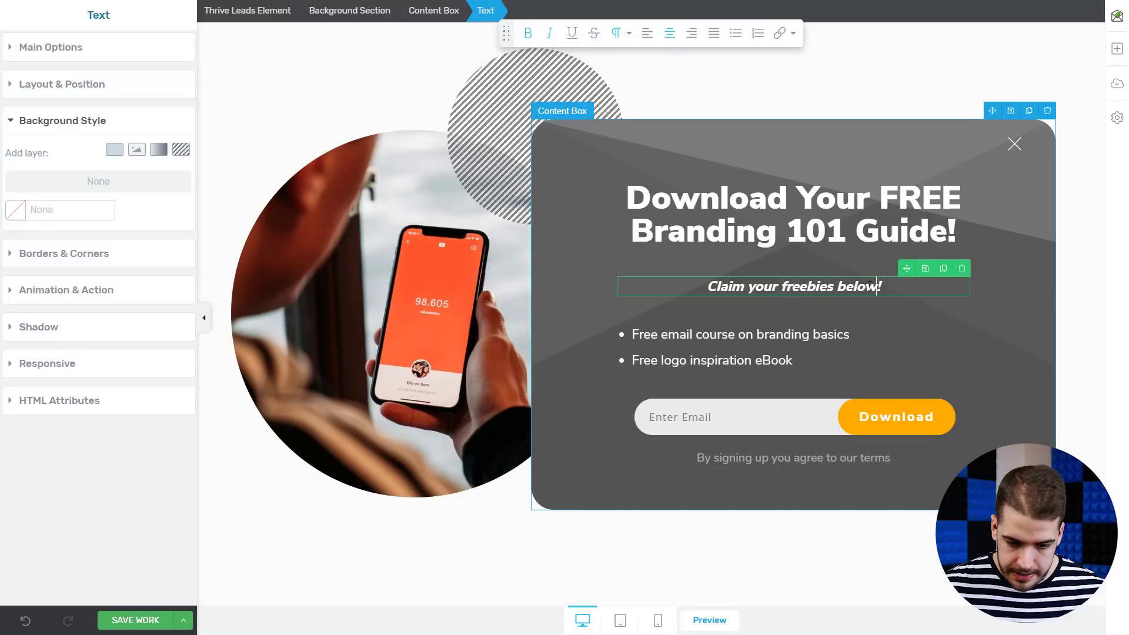
left_click_drag(883, 288, 706, 288)
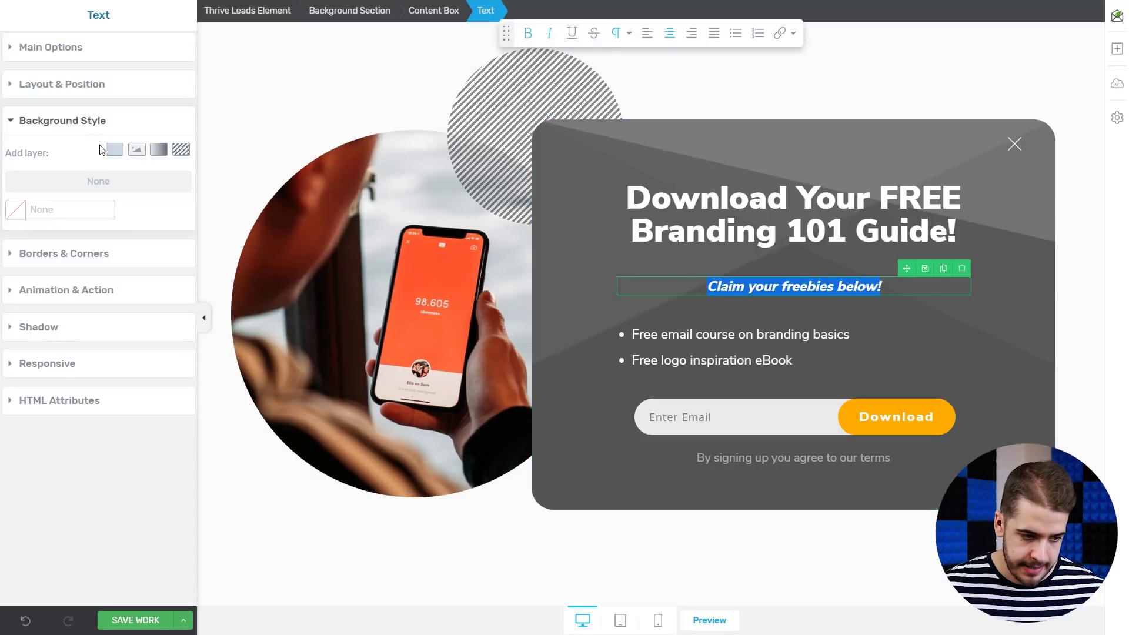
left_click(85, 52)
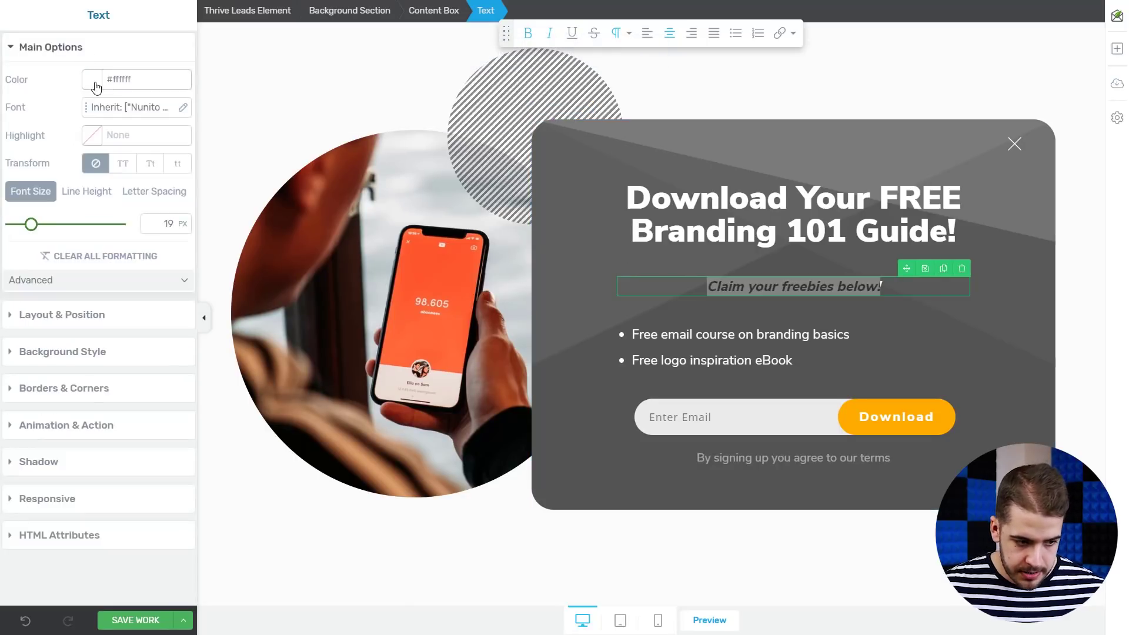
left_click(91, 81)
triple_click(88, 277)
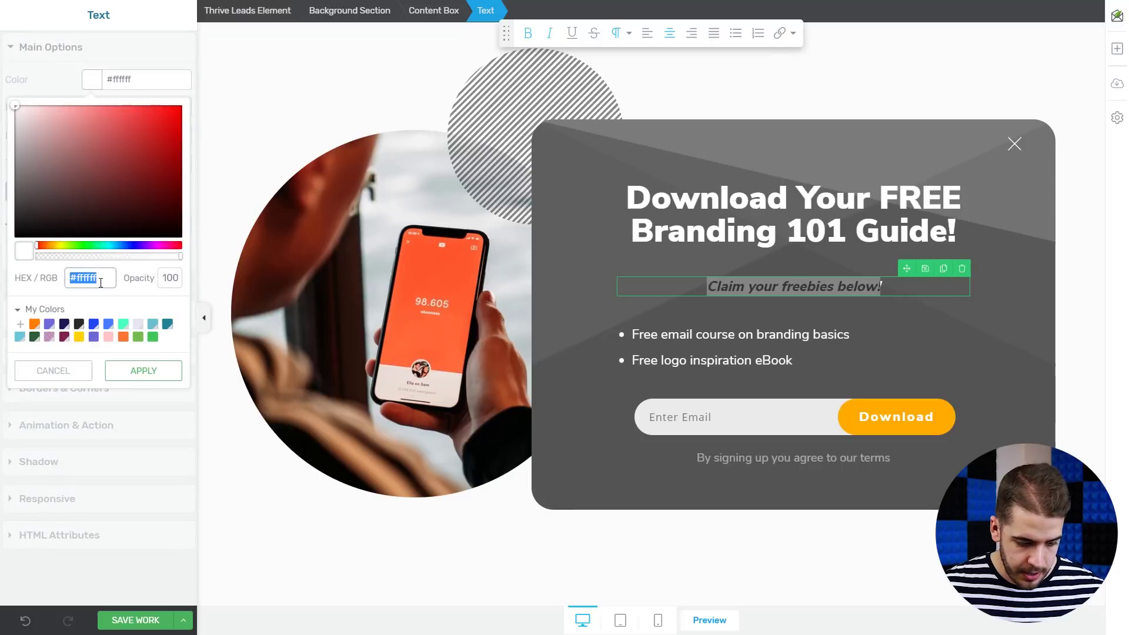
type("#fe552c")
left_click(167, 367)
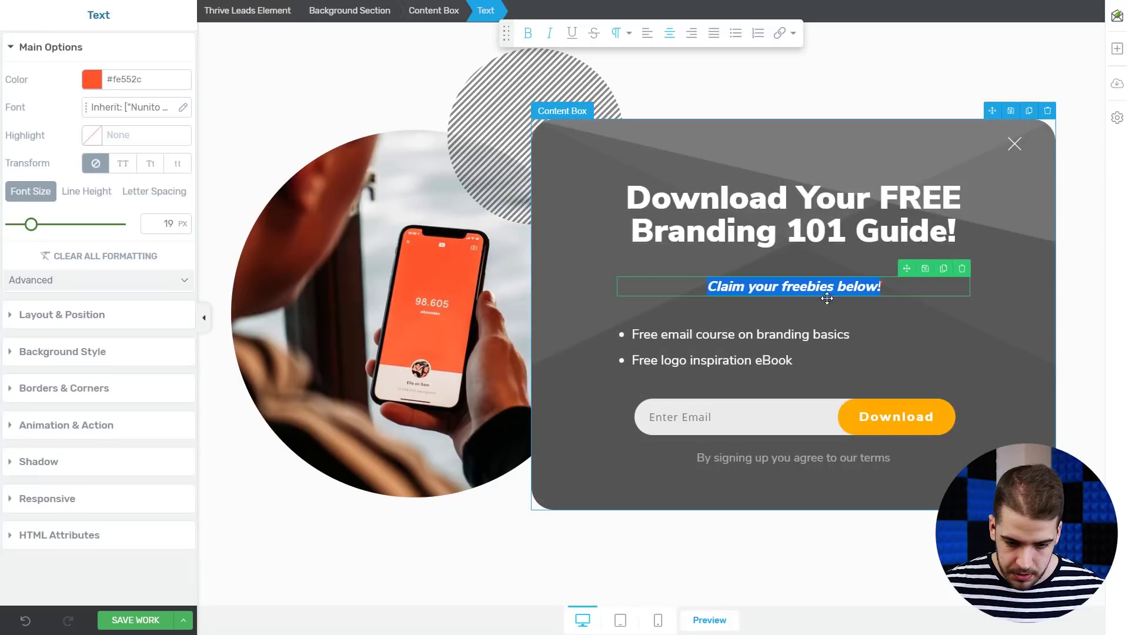
Lighten the "Claim your freebies below!" line's text color to #ff7d5e and apply it
left_click(807, 284)
triple_click(805, 284)
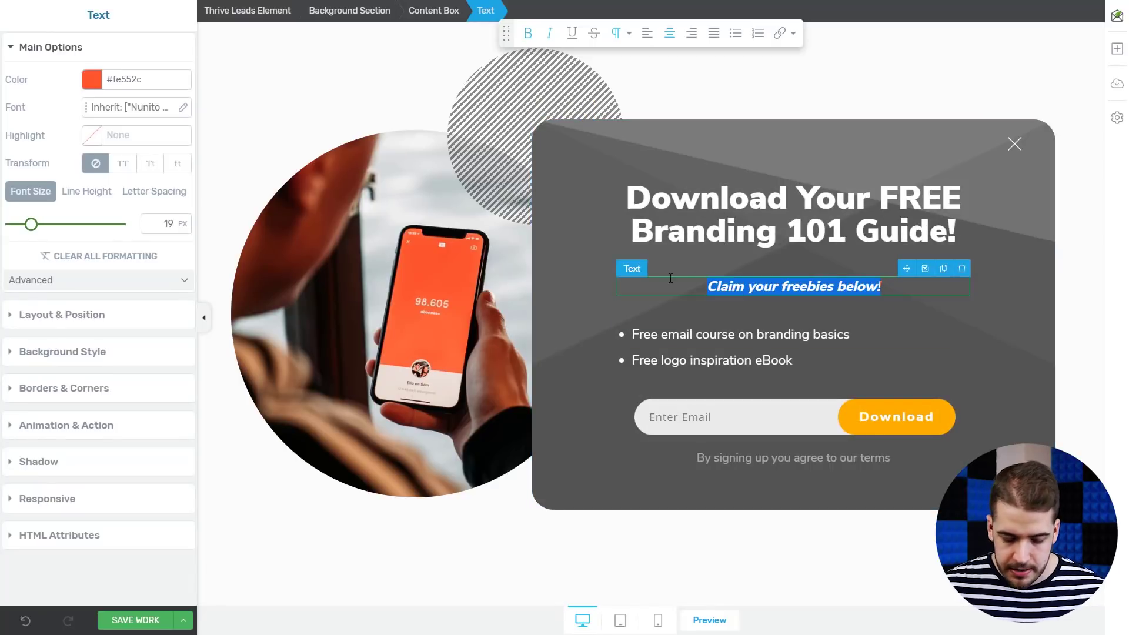
left_click(92, 79)
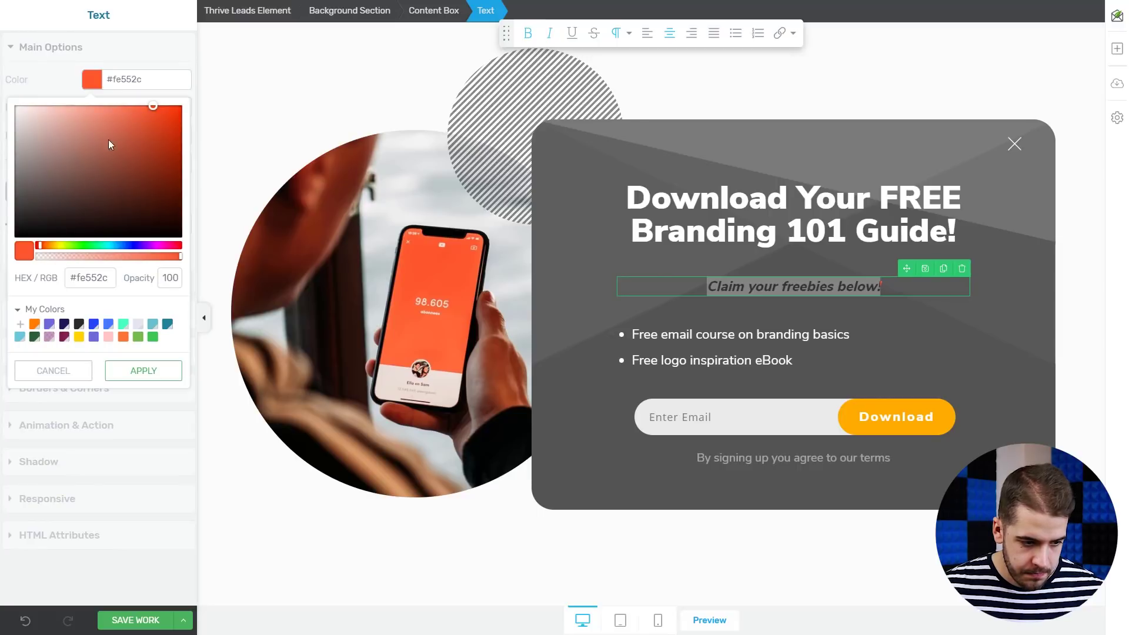
left_click(150, 107)
left_click_drag(147, 109, 120, 106)
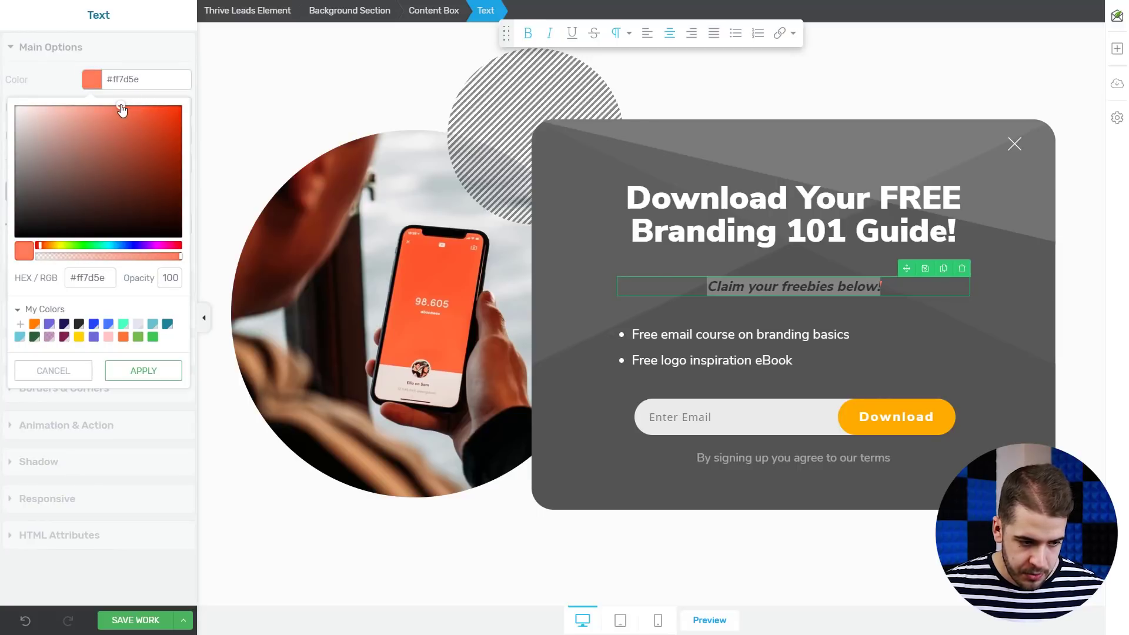
left_click(135, 376)
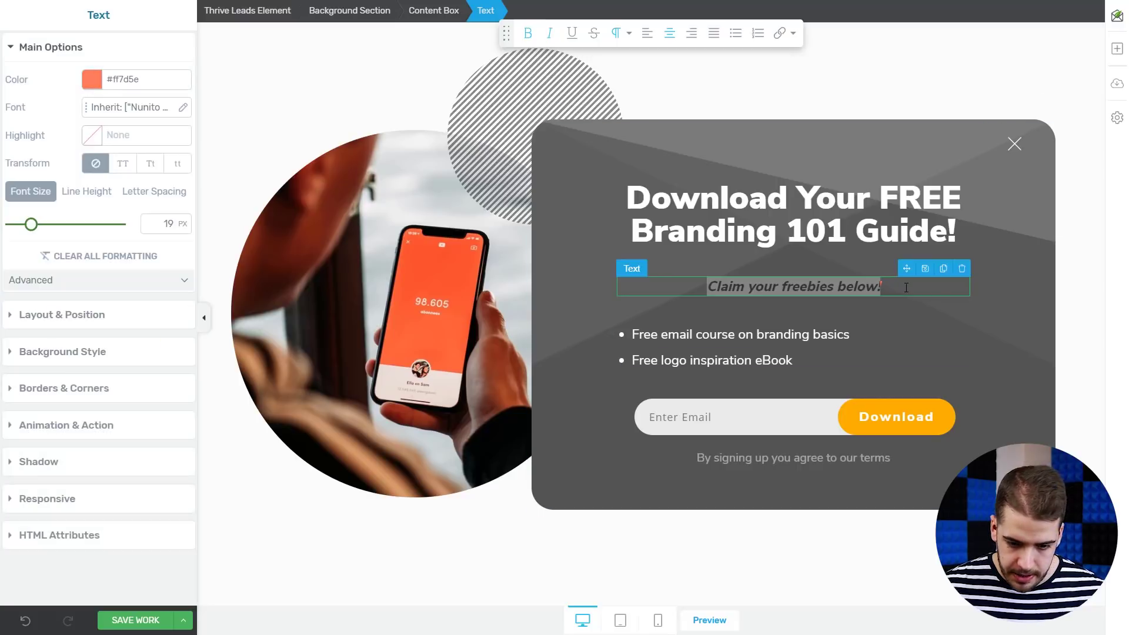
Shift the hue of the "Claim your freebies below!" line toward a lighter orange, #fc9c5e, and apply it
left_click(90, 80)
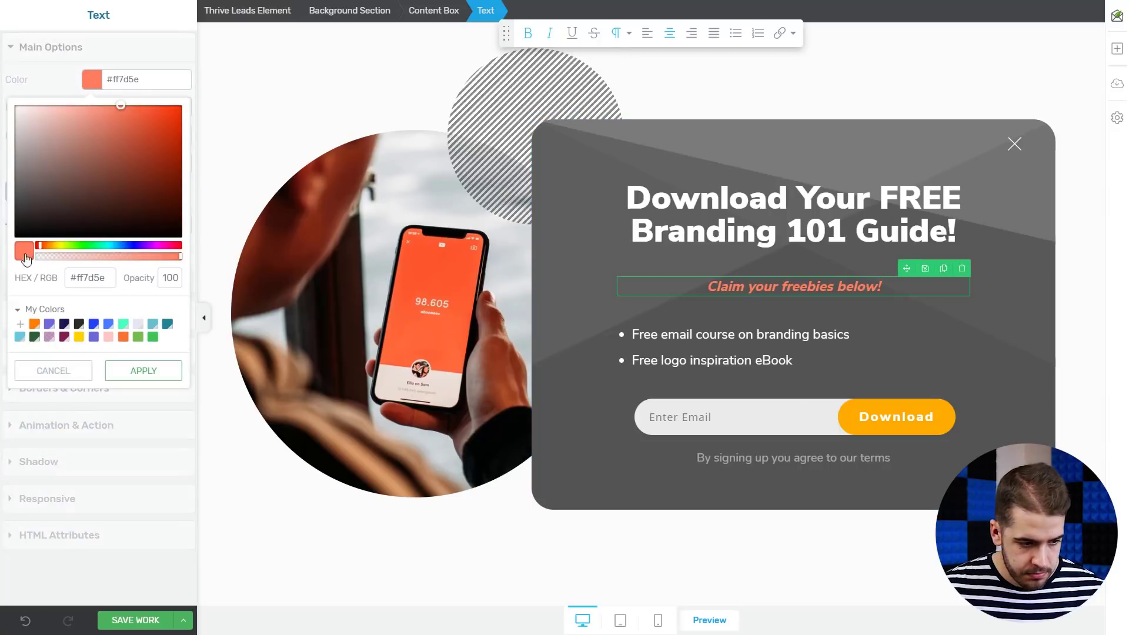
left_click_drag(40, 249, 44, 249)
left_click(117, 106)
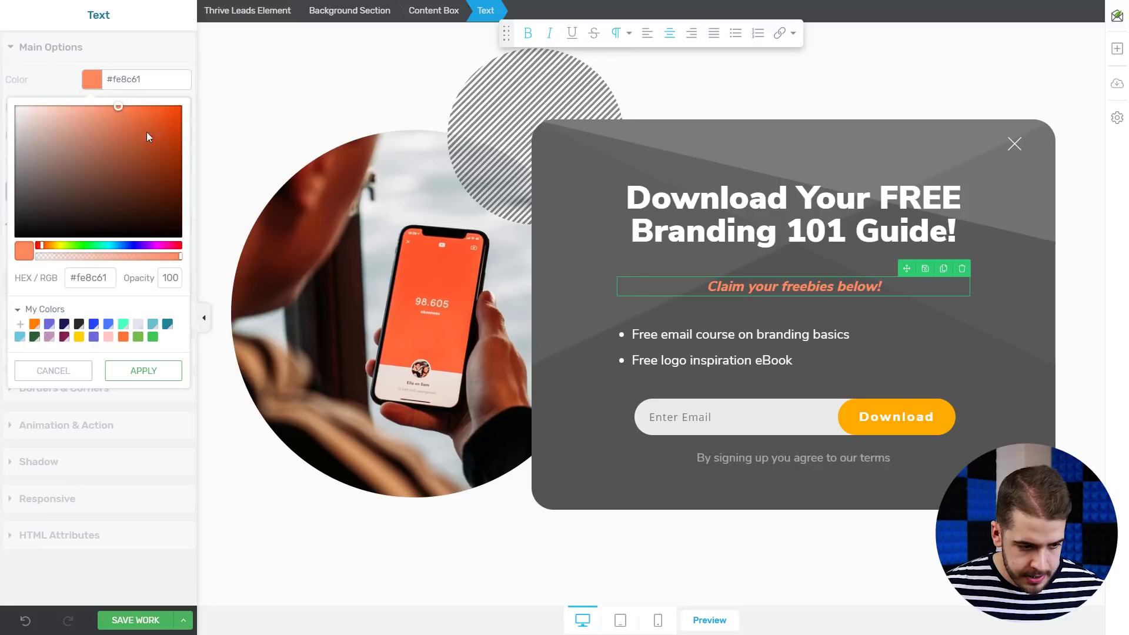
left_click_drag(120, 112, 121, 113)
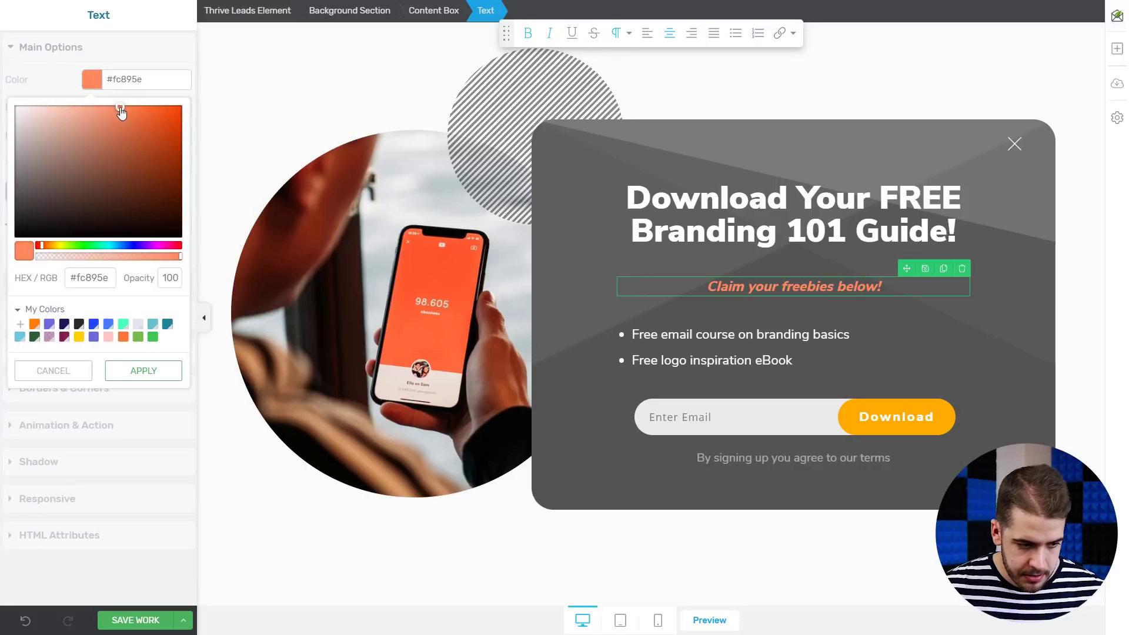
left_click(44, 245)
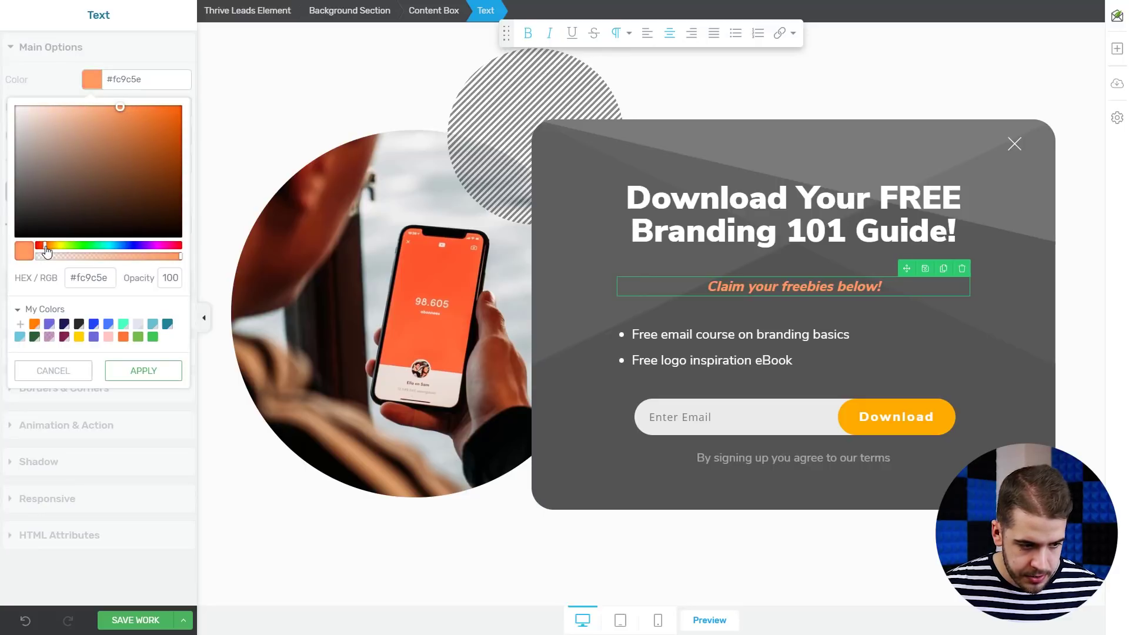
left_click(143, 370)
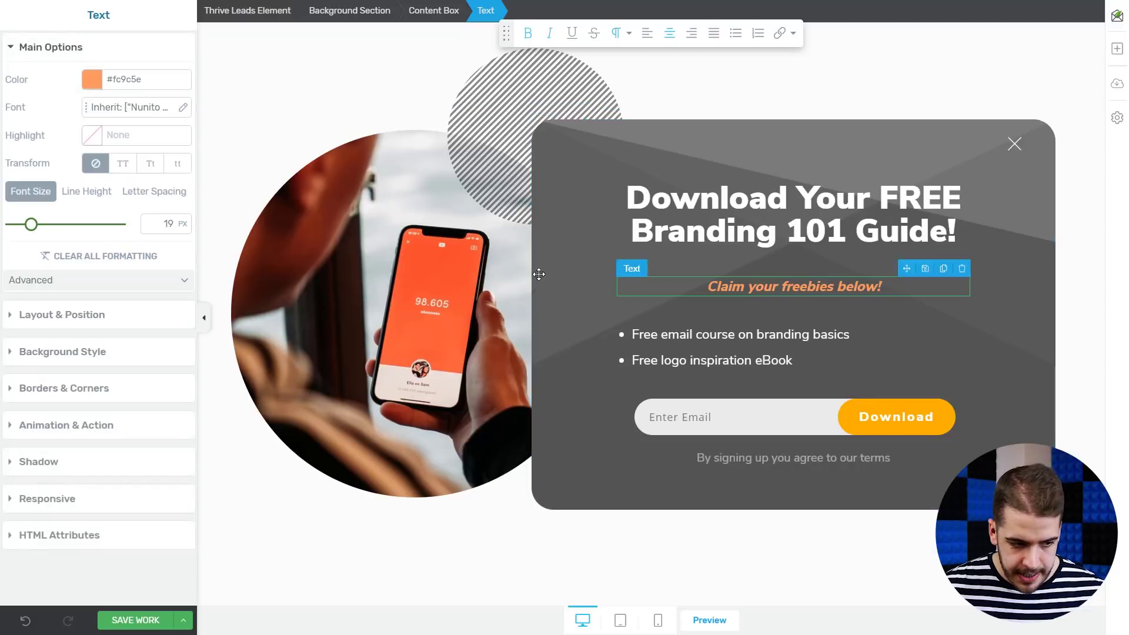
Shift the "Claim your freebies below!" line's text color to a stronger orange, #ff7628, and apply it
left_click(92, 79)
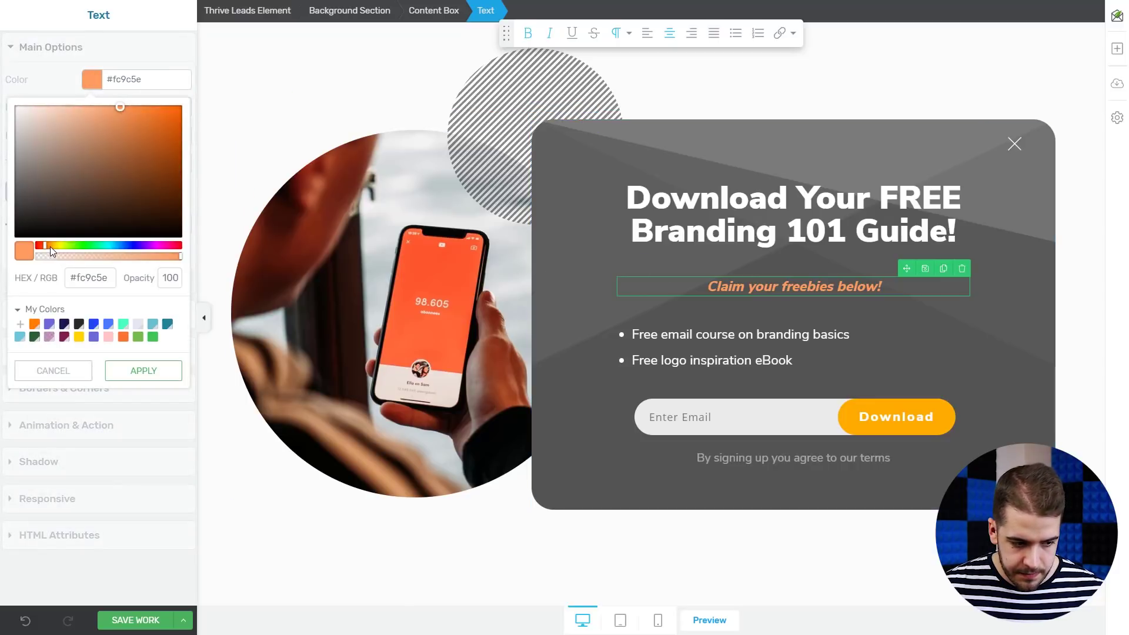
left_click_drag(47, 247, 43, 252)
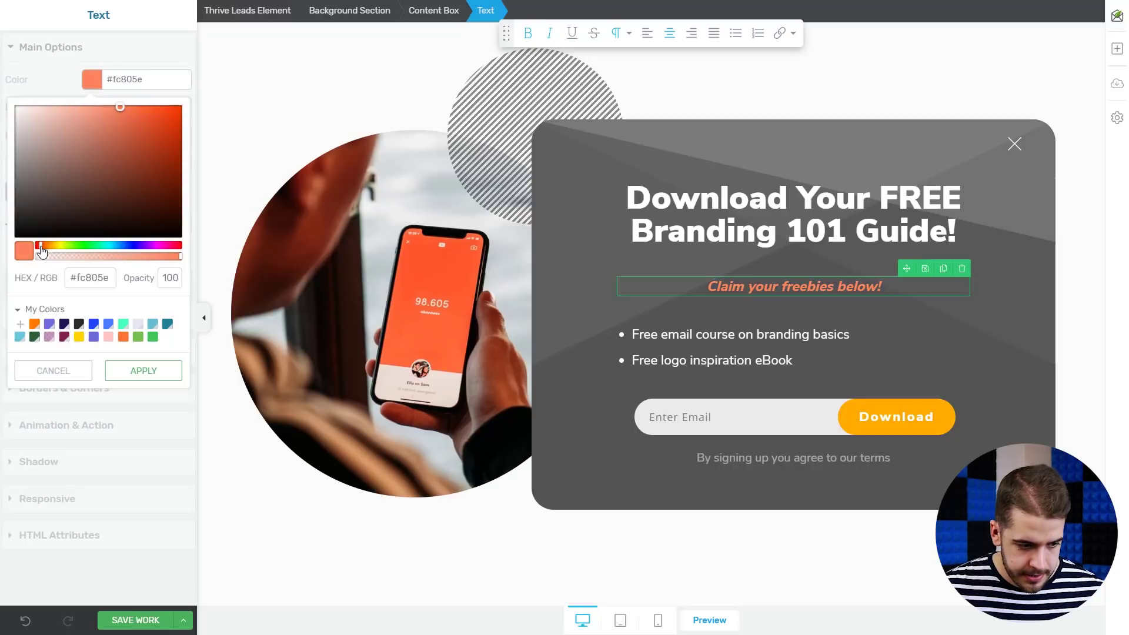
left_click_drag(43, 251, 46, 252)
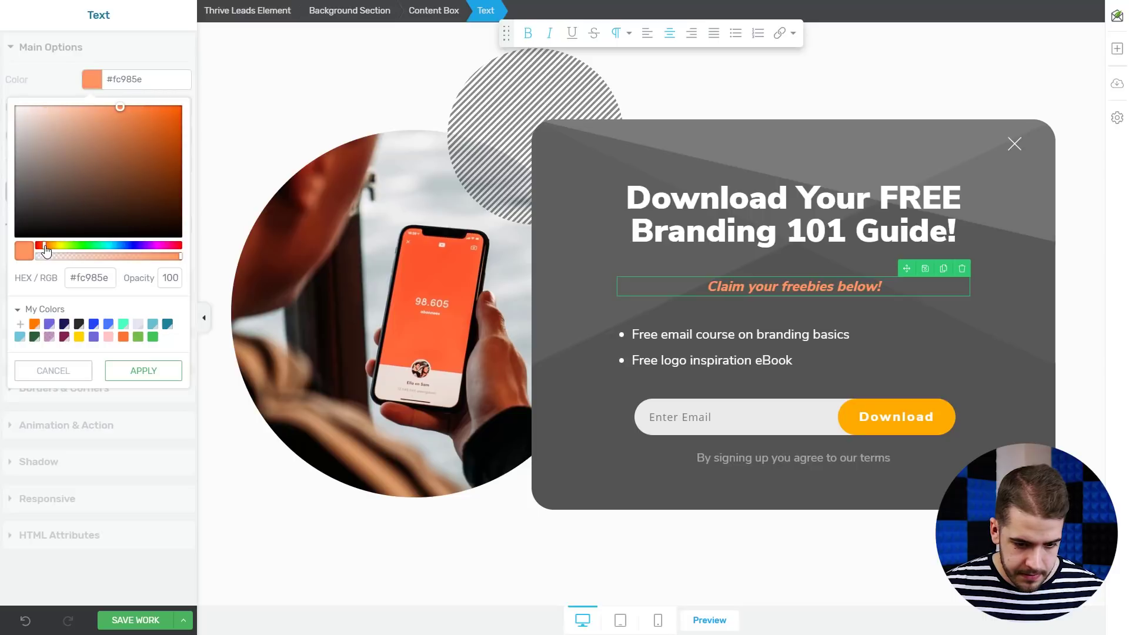
left_click_drag(121, 114, 122, 112)
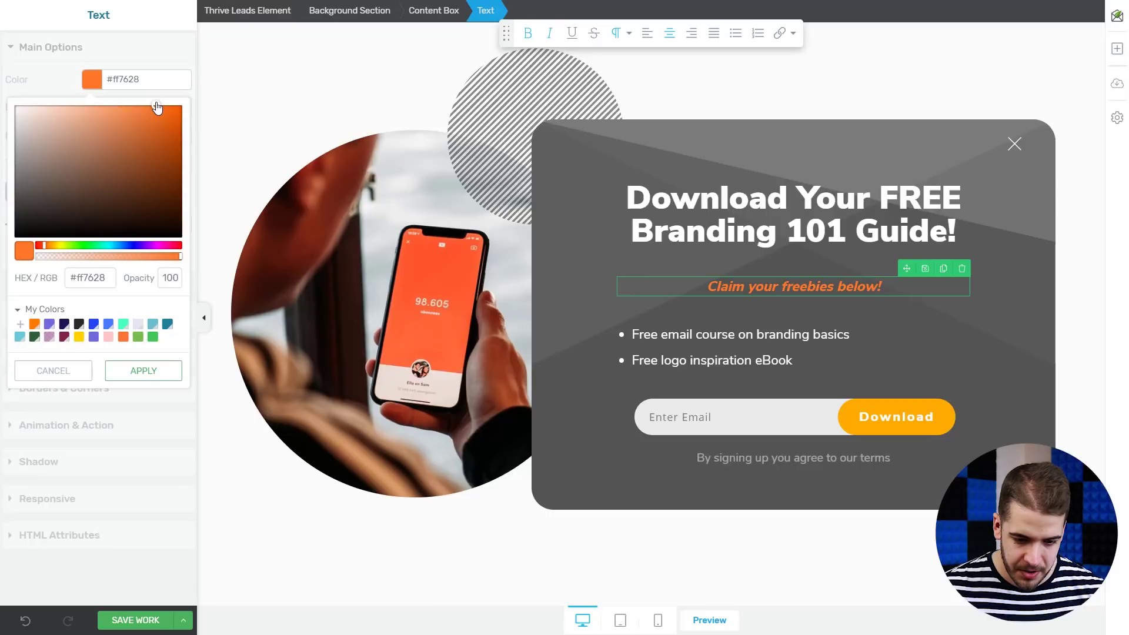
left_click(143, 371)
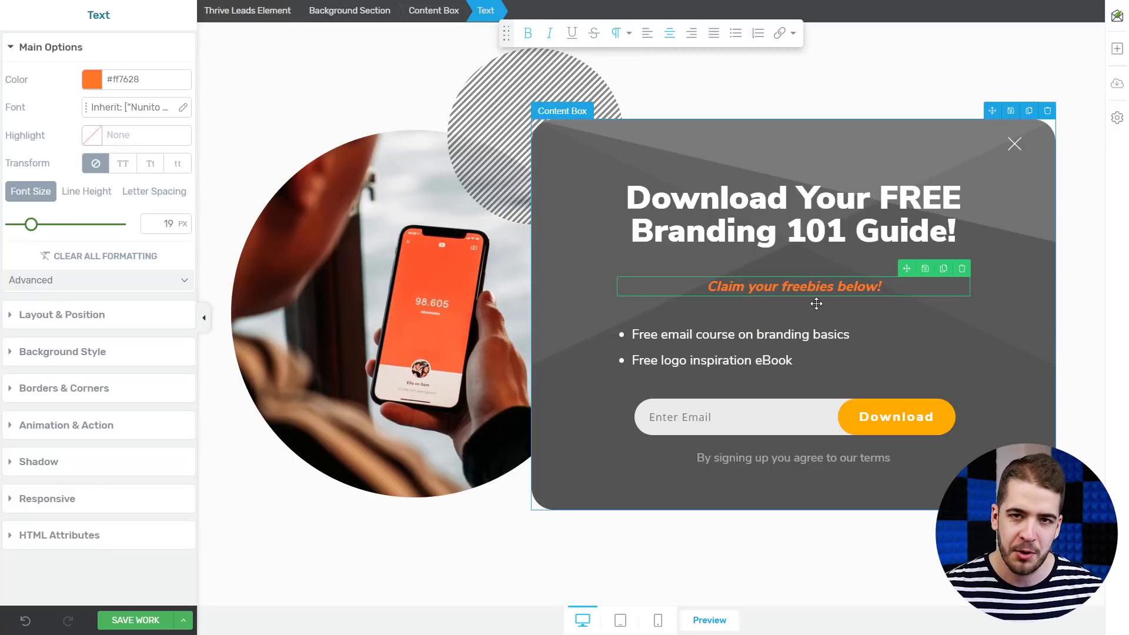
Edit the lead generation form's elements to give the Download button a #fe552c background, and finish editing the form
left_click(859, 424)
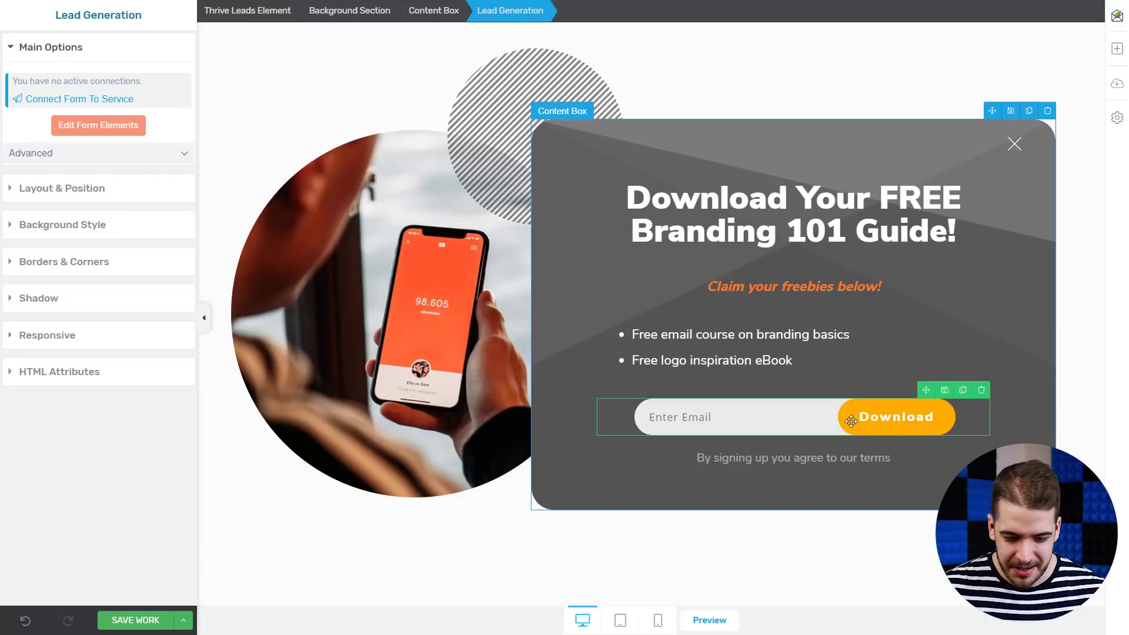
left_click(93, 125)
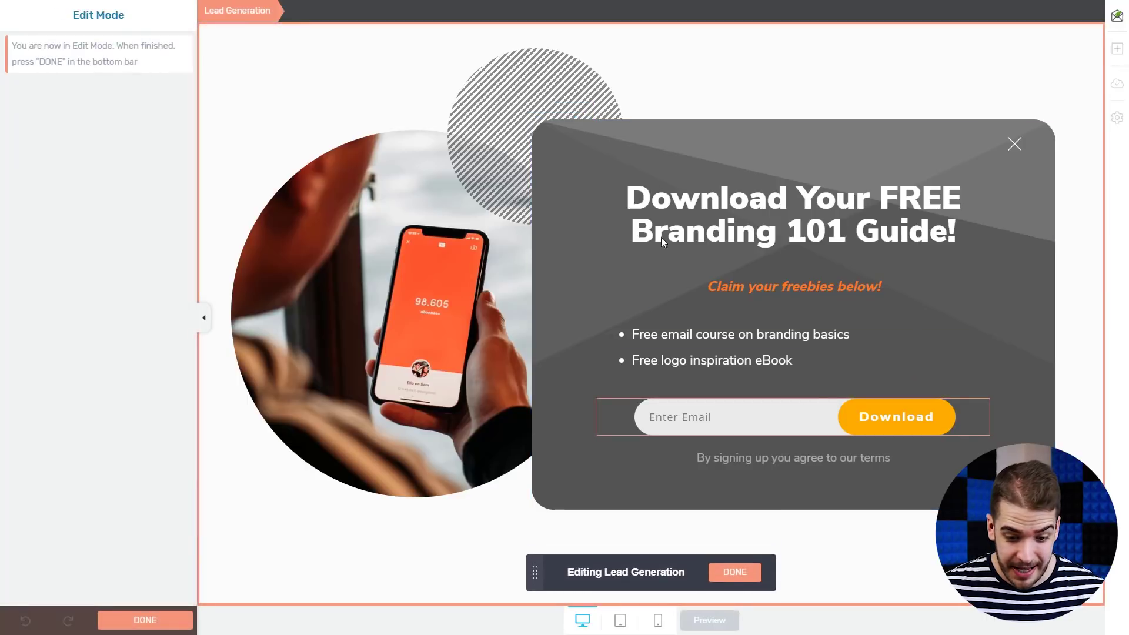
left_click(868, 432)
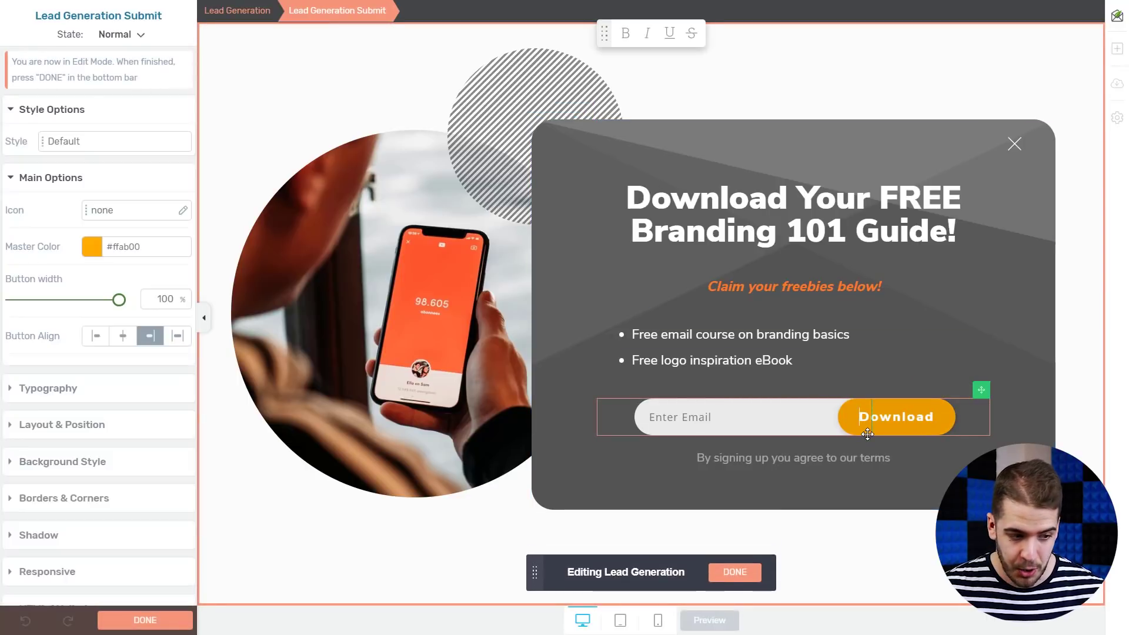
scroll(68, 423, "down", 1)
left_click(70, 439)
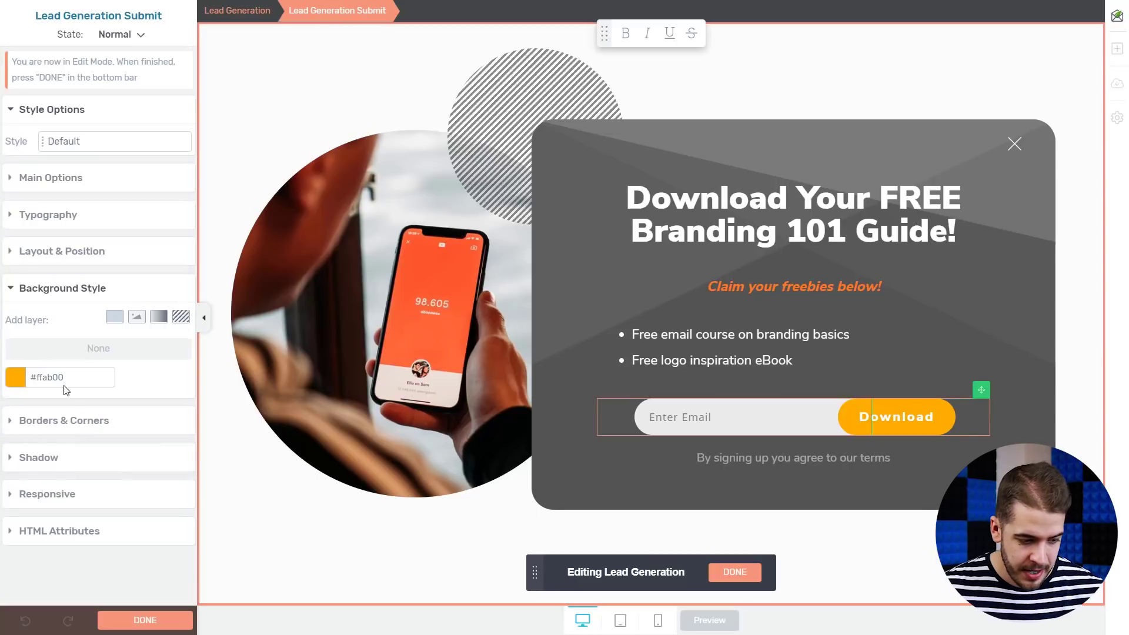
left_click(16, 383)
left_click(95, 502)
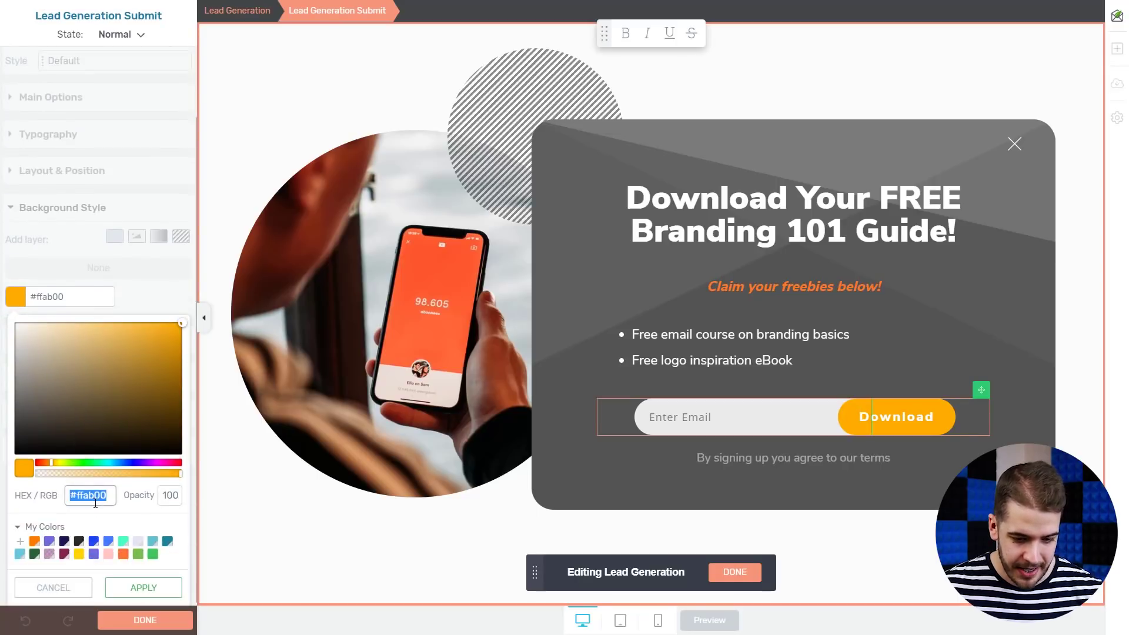
type("#fe552c")
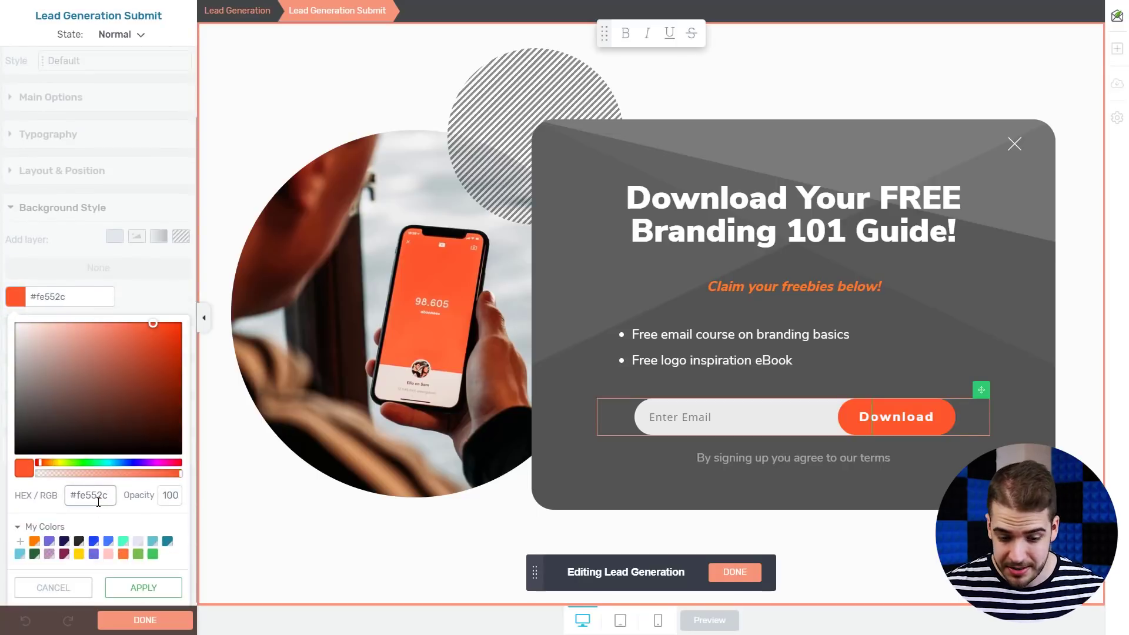
left_click(154, 589)
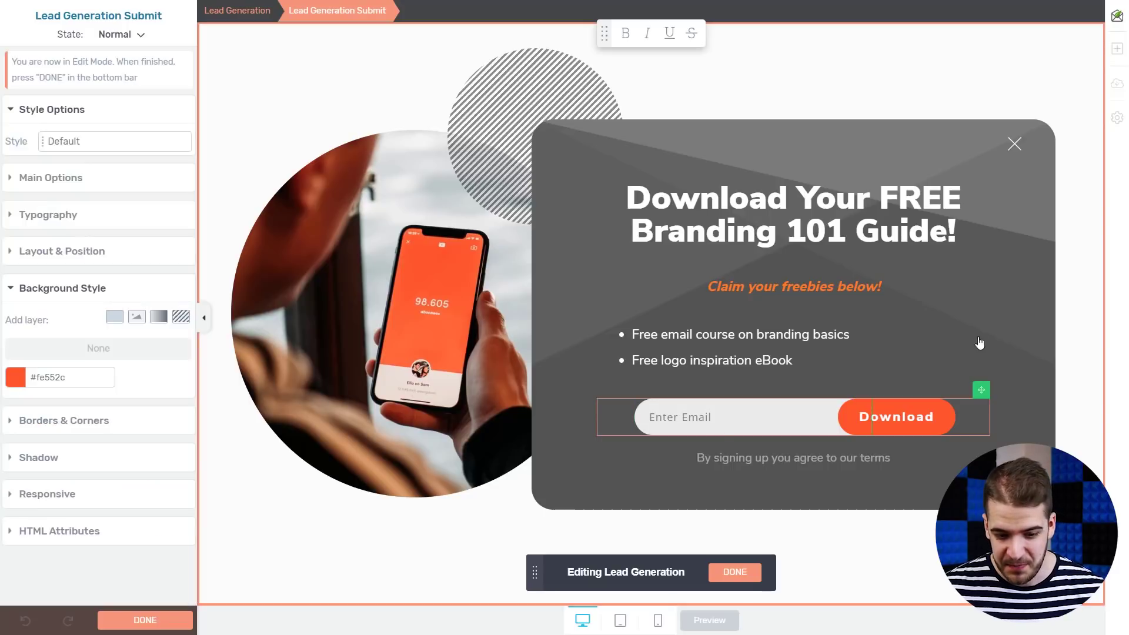
left_click(735, 572)
Deepen the "Claim your freebies below!" line's text color to #ff6e1c and apply it
left_click(777, 286)
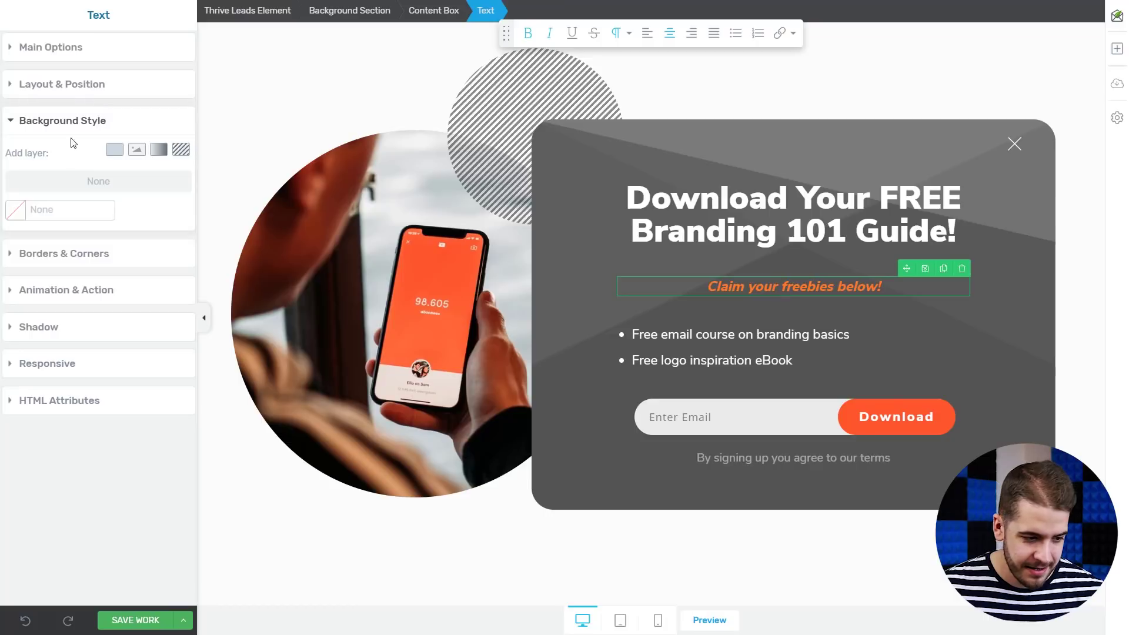
left_click(74, 53)
left_click(93, 81)
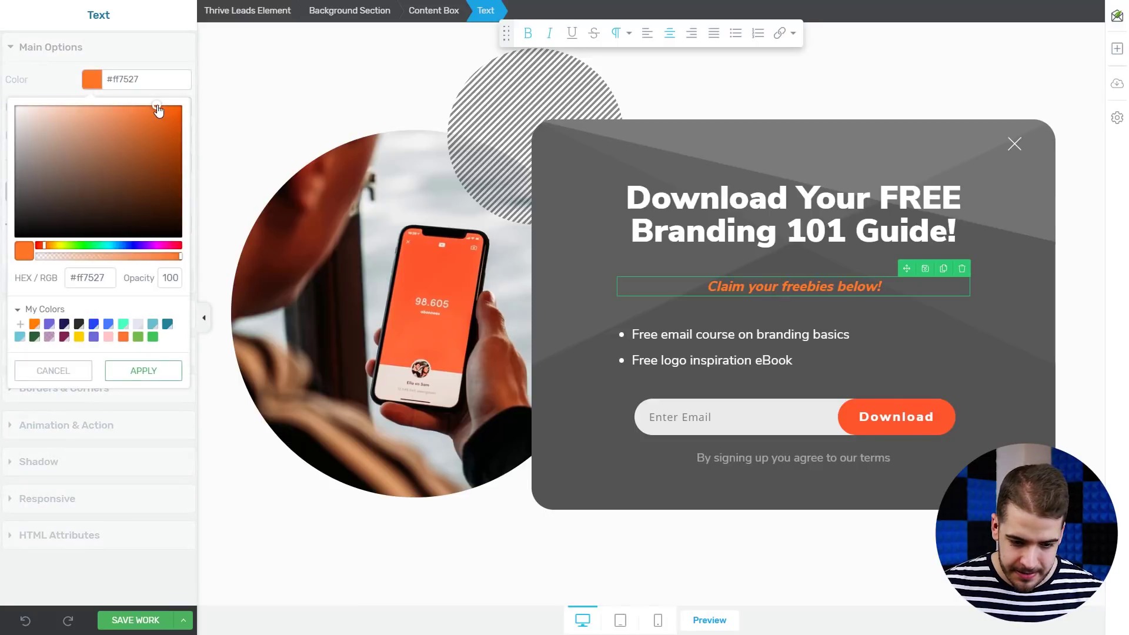
left_click_drag(162, 110, 163, 118)
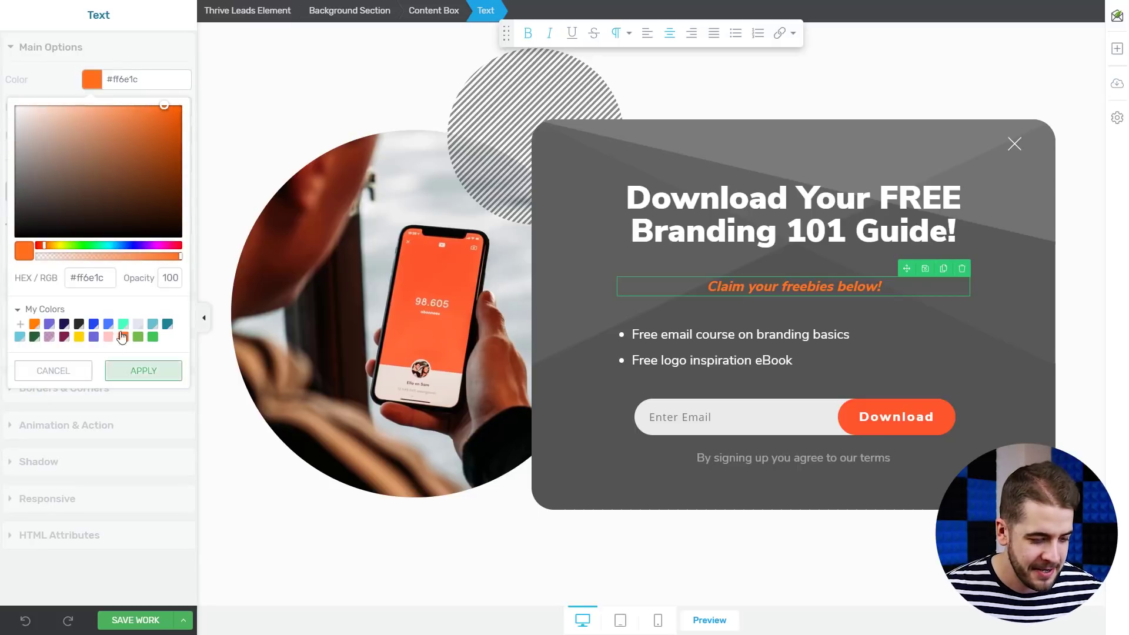
left_click(144, 371)
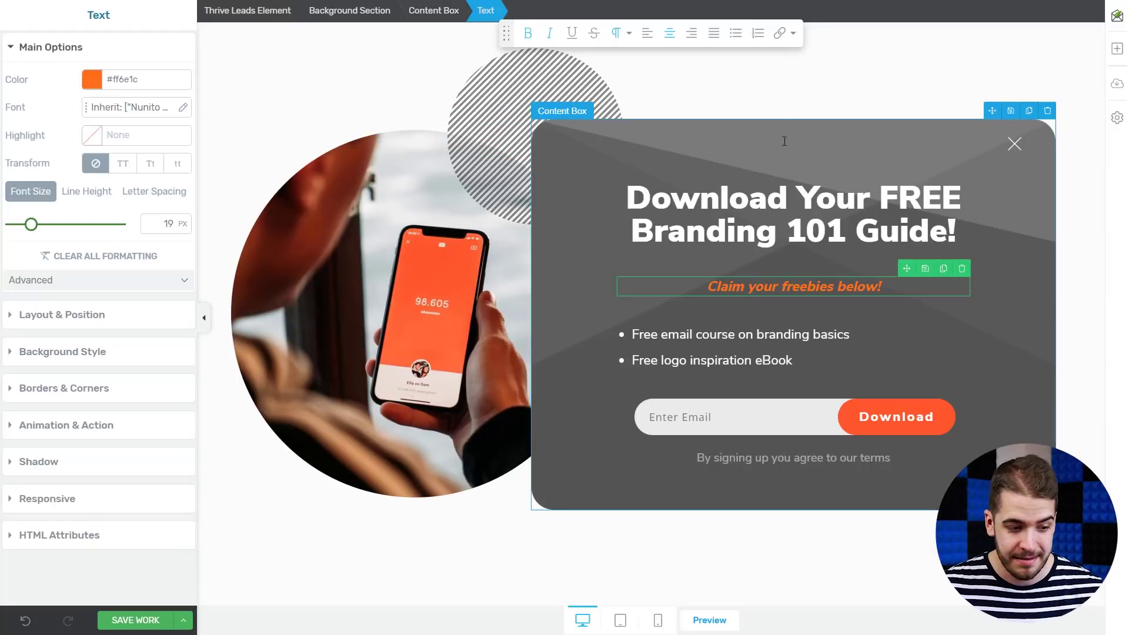
Give the whole Thrive Leads element a green #05a20f background color at 35% opacity
left_click(350, 611)
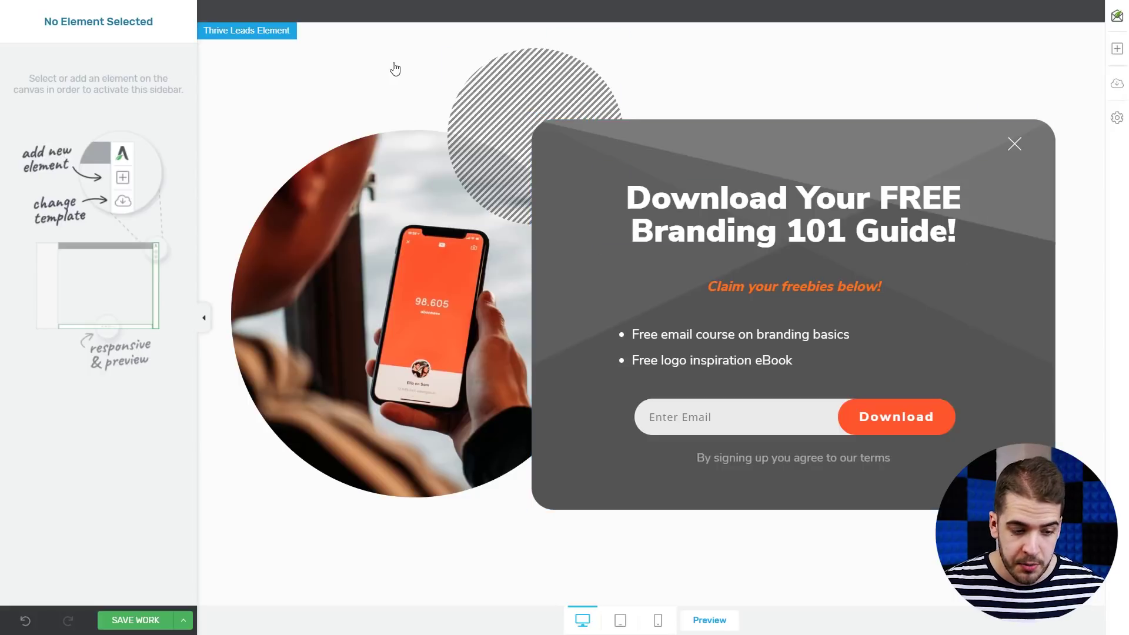
left_click(380, 67)
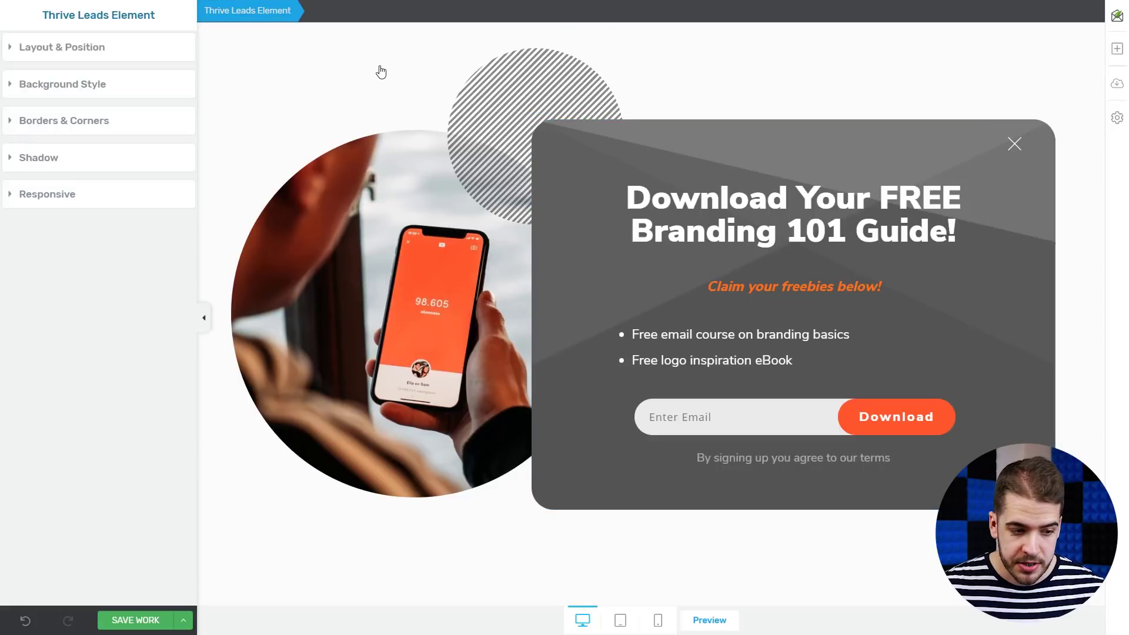
left_click(120, 86)
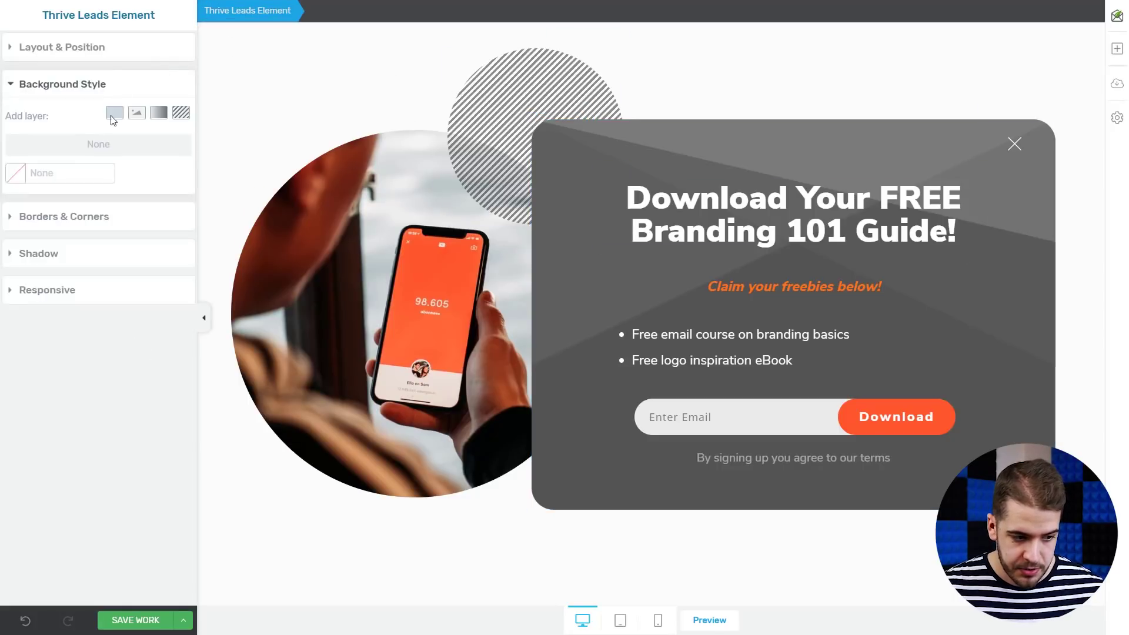
left_click(17, 180)
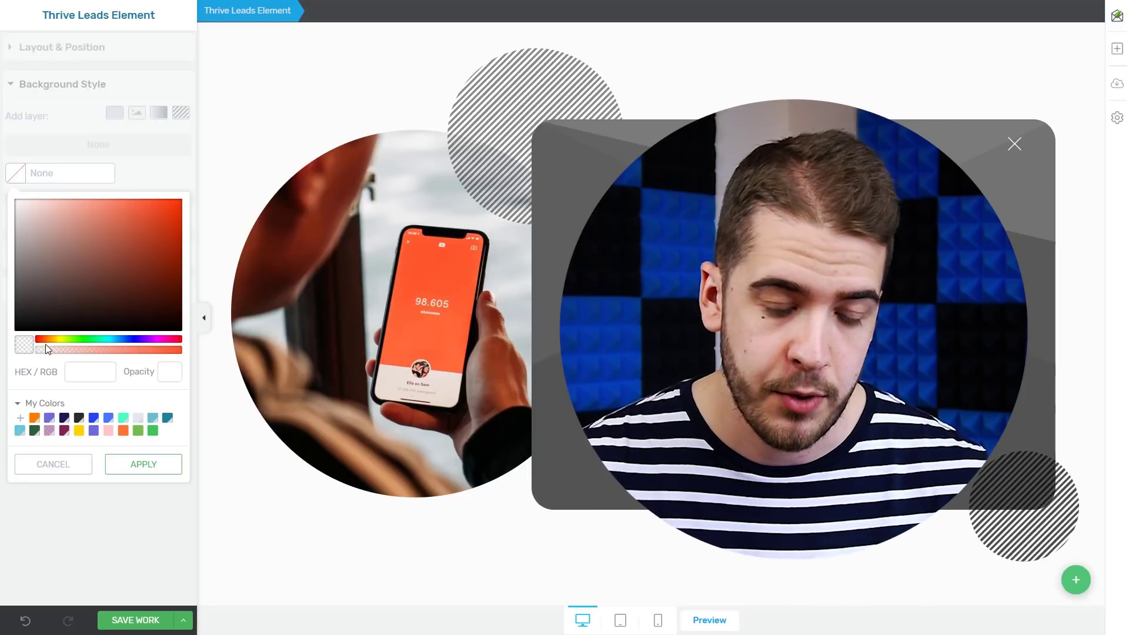
left_click(82, 340)
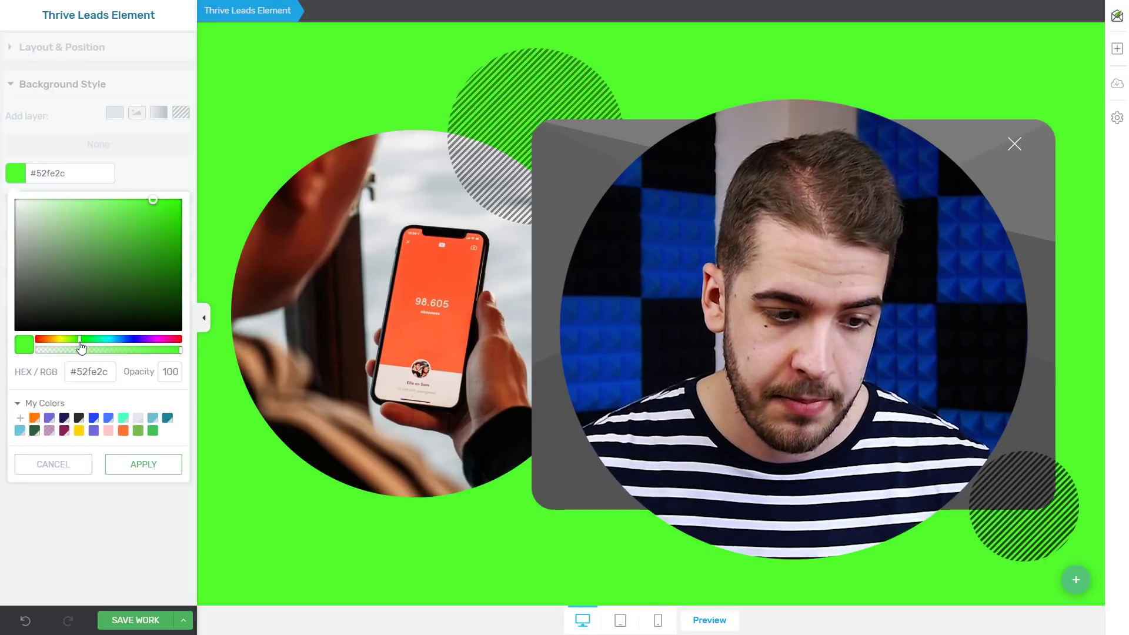
left_click(86, 340)
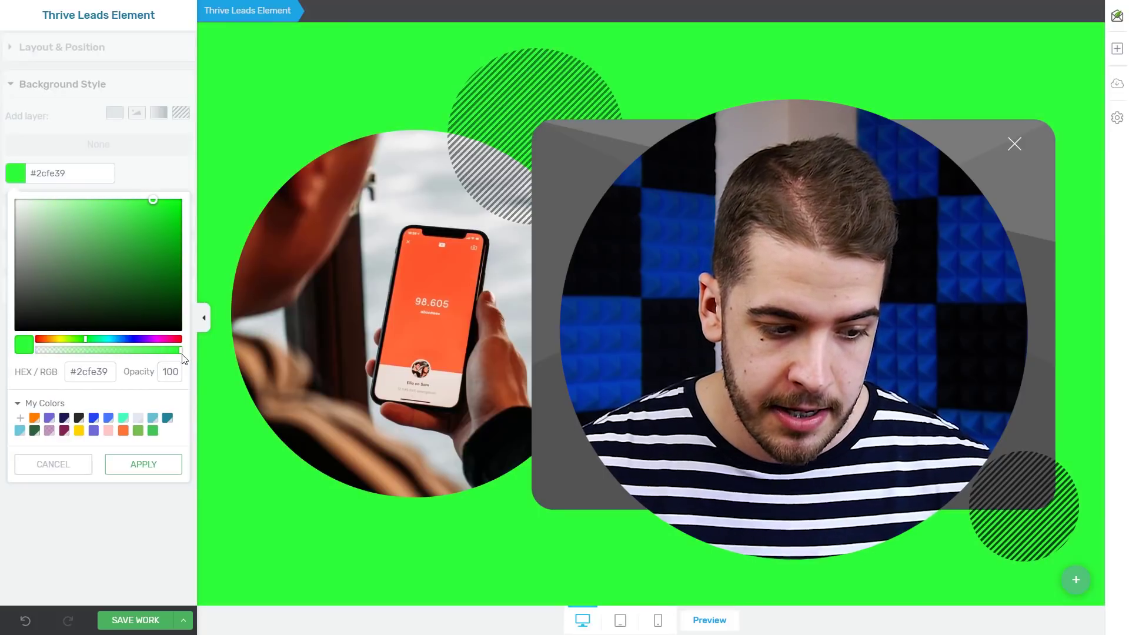
left_click(177, 246)
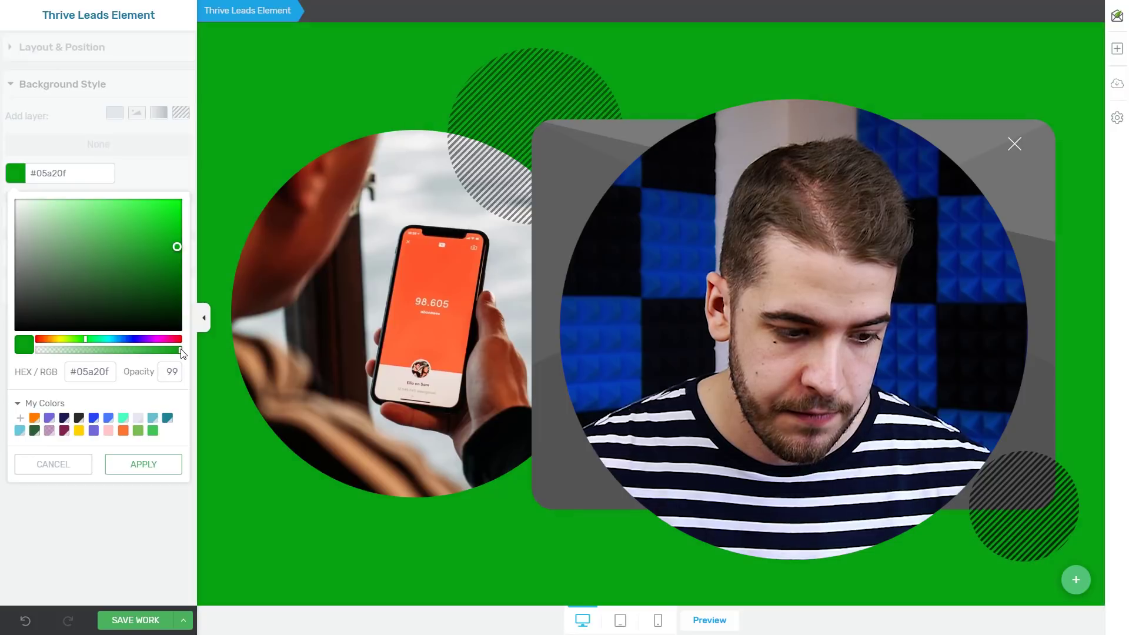
left_click_drag(180, 350, 87, 352)
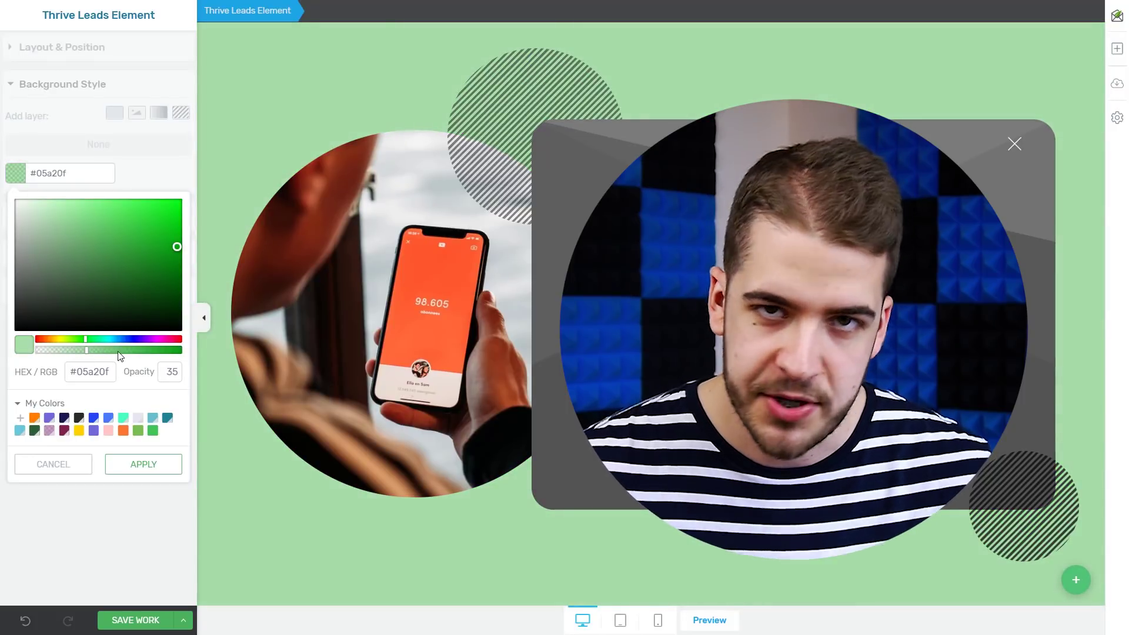
Change the Thrive Leads element's background color to orange-red #ff3e00 at 36% opacity and apply it
left_click(44, 340)
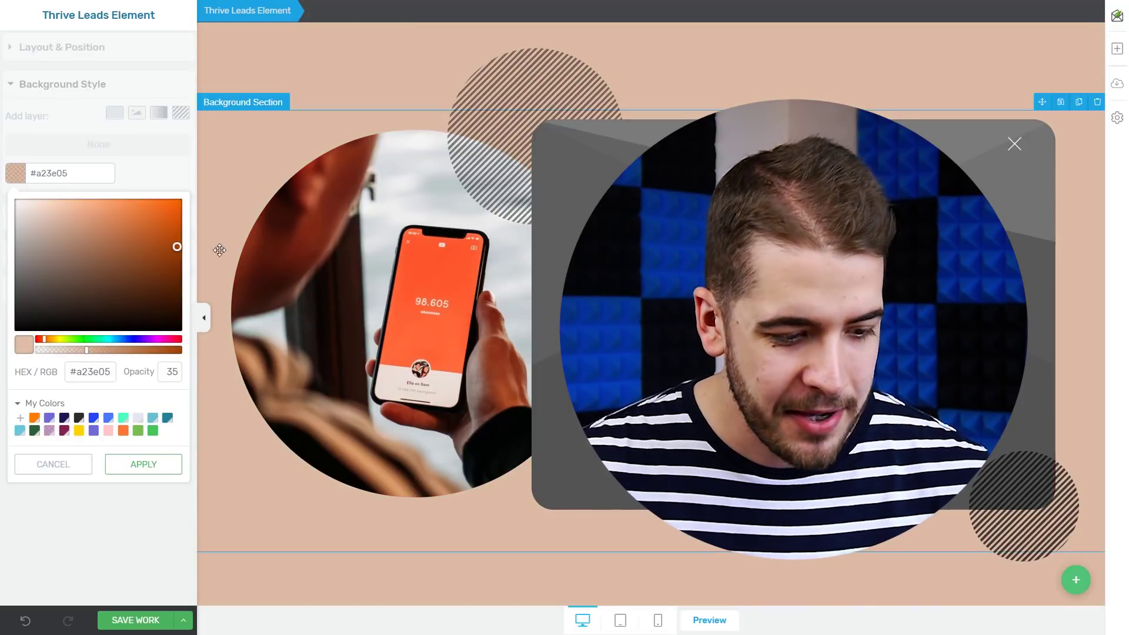
left_click_drag(178, 248, 165, 197)
left_click(42, 338)
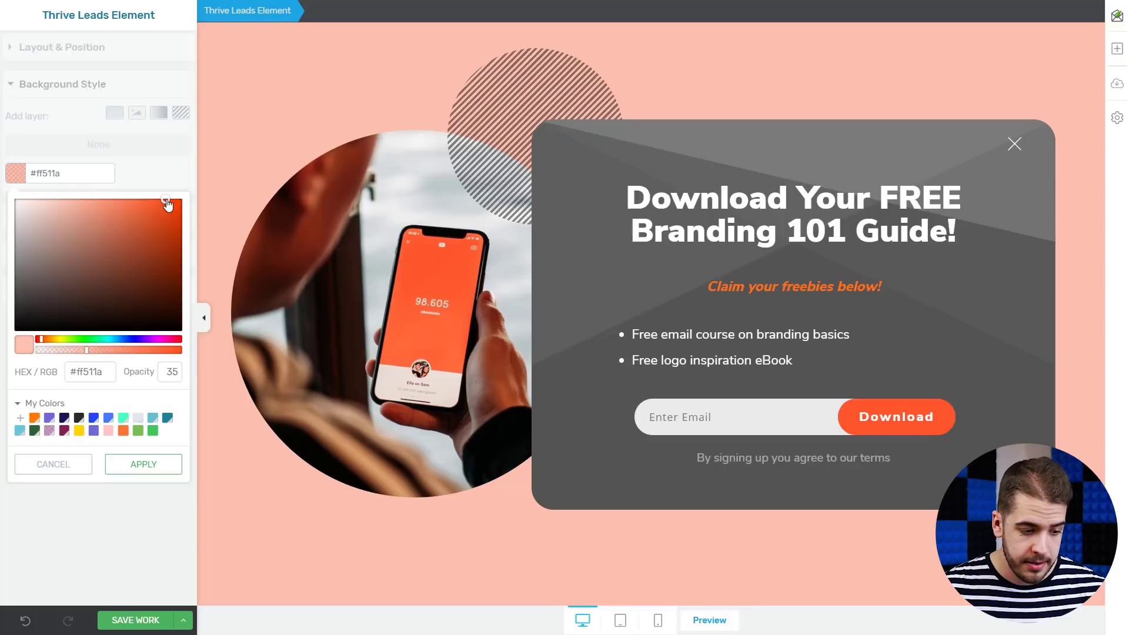
left_click_drag(165, 199, 182, 199)
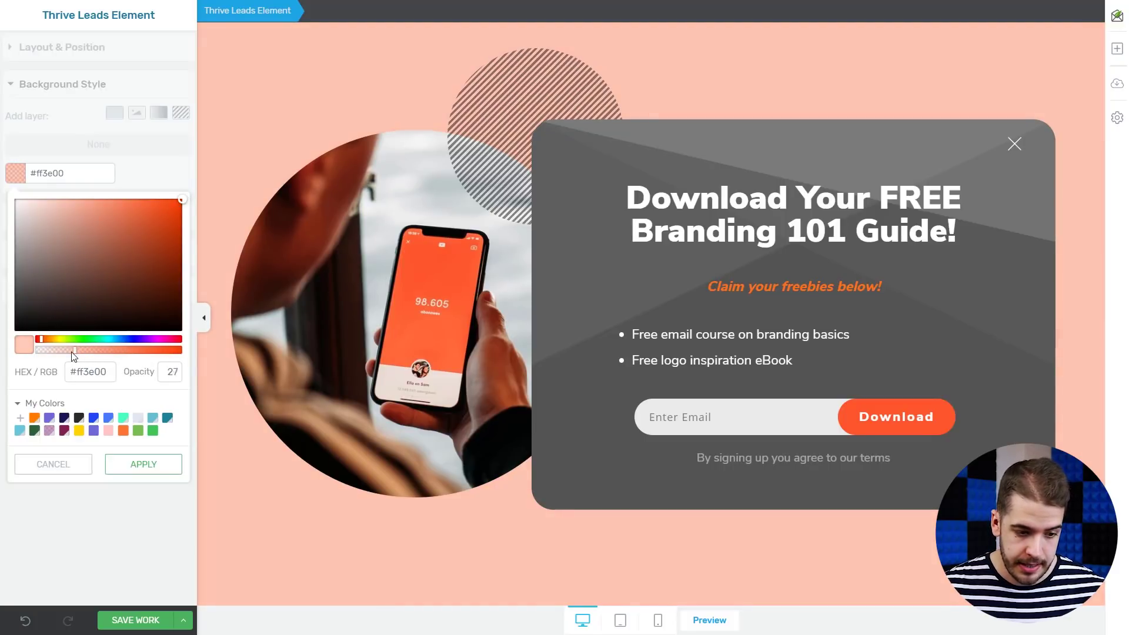
left_click(89, 350)
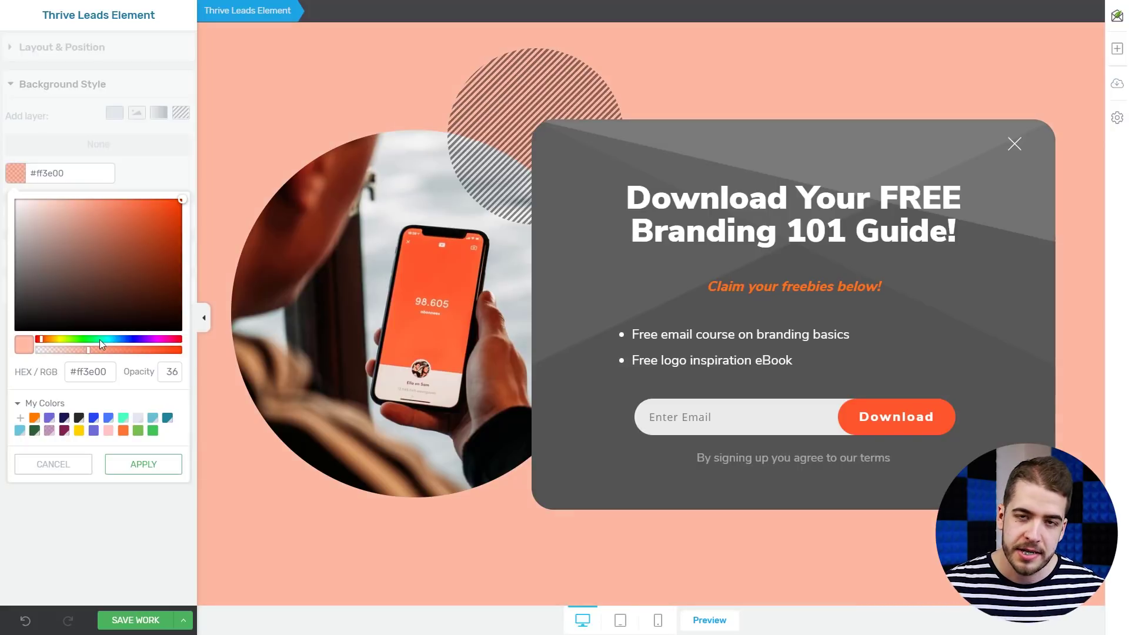
left_click(150, 463)
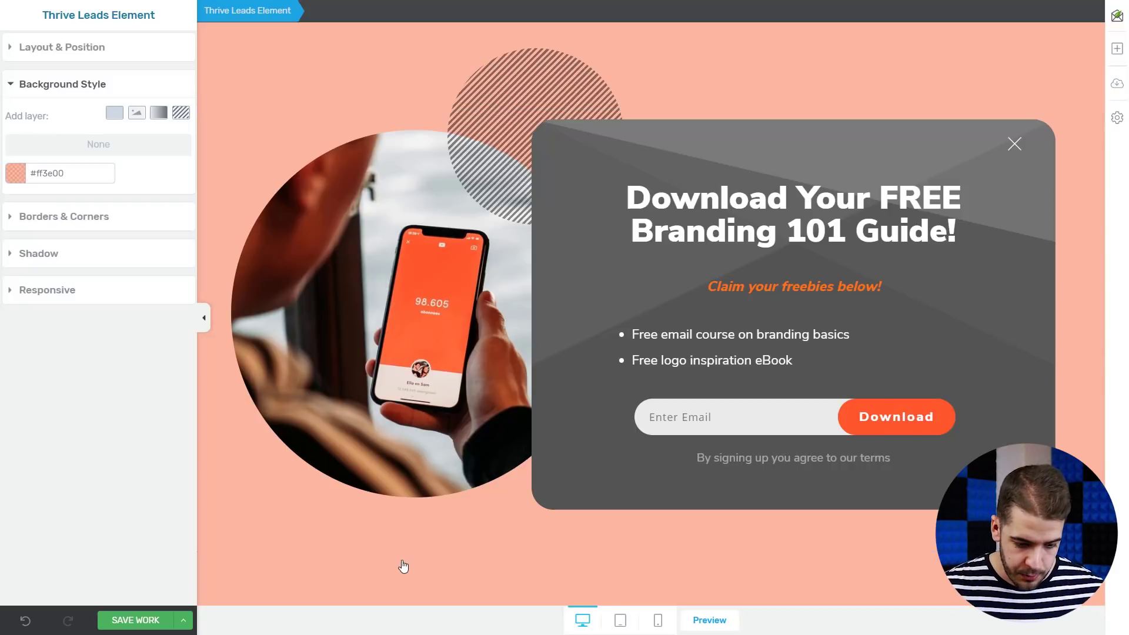
Switch to the tablet layout and set the circular photo box's left margin to 125 px
left_click(528, 563)
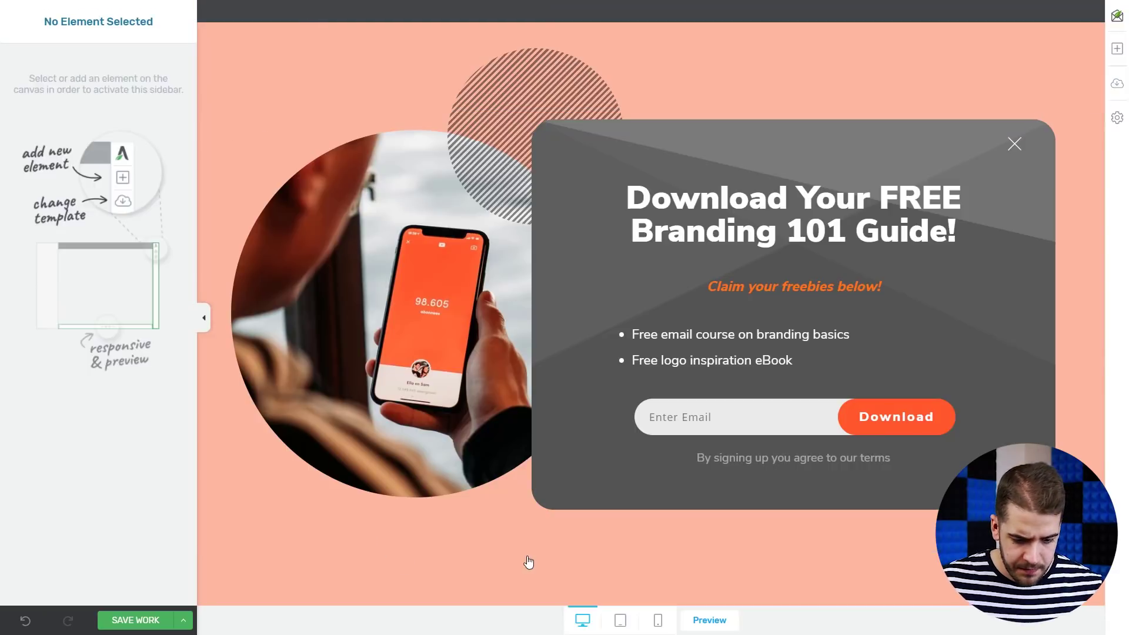
left_click(620, 620)
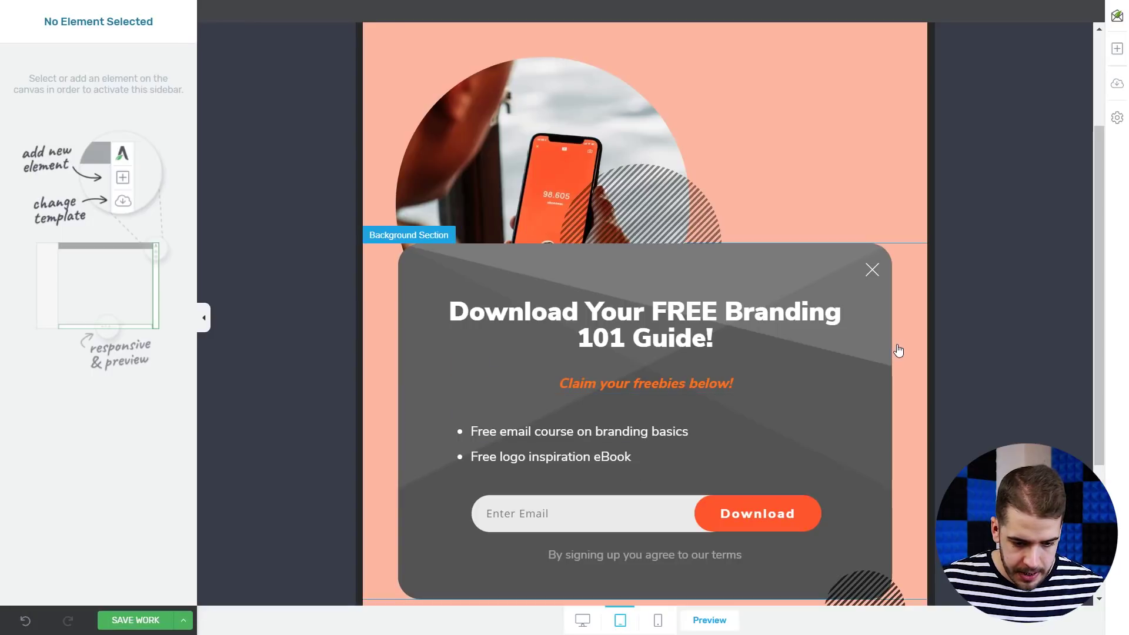
scroll(899, 350, "down", 2)
scroll(686, 291, "up", 4)
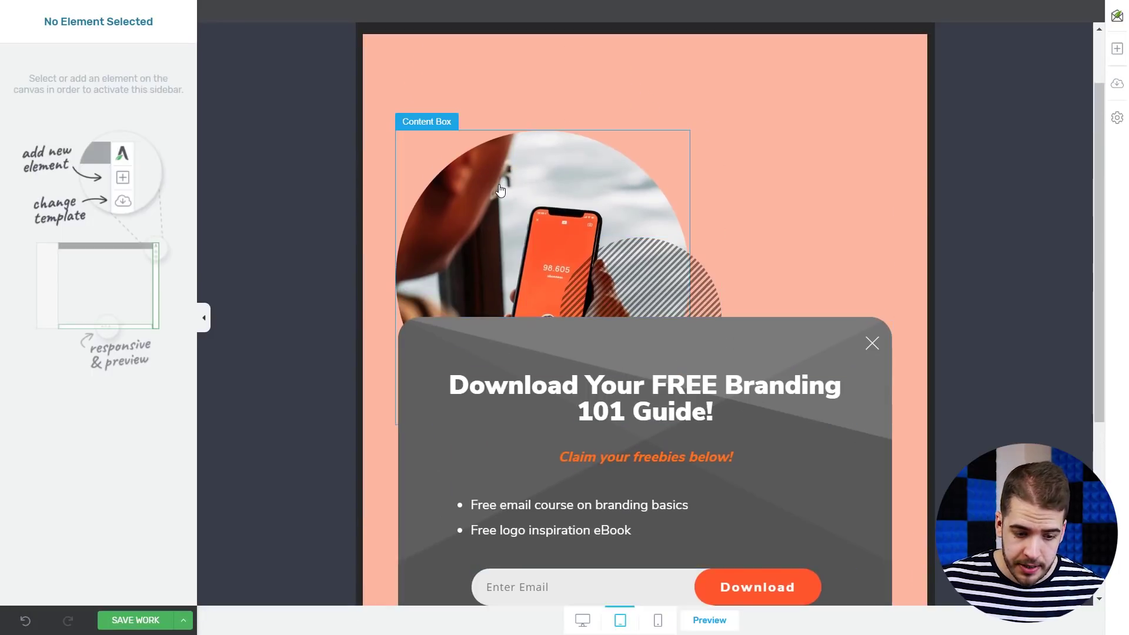
left_click(589, 213)
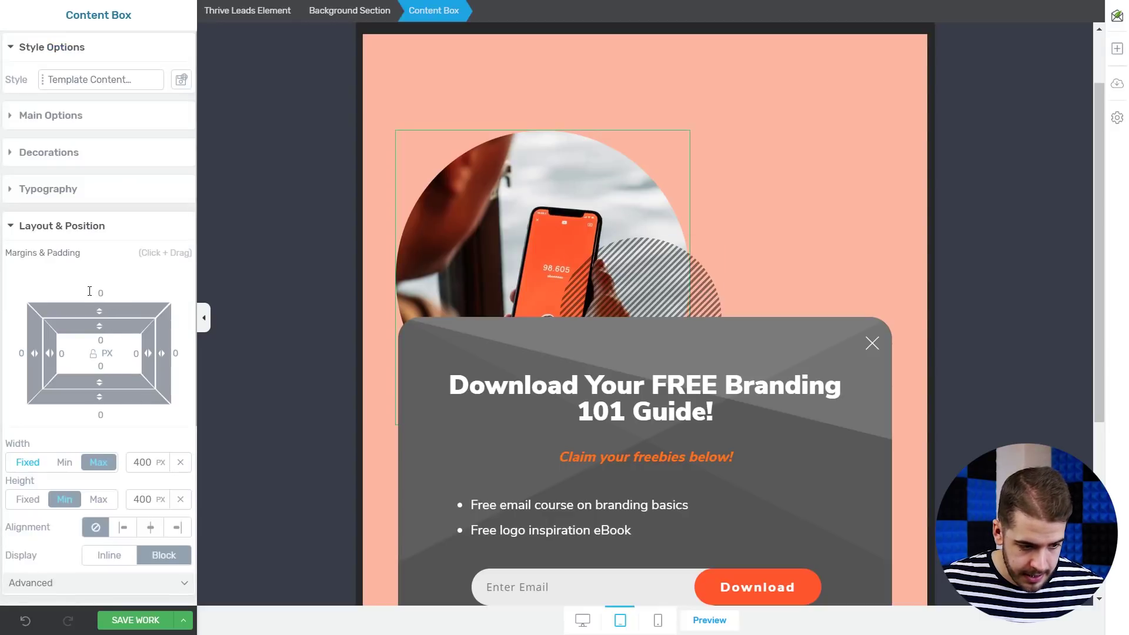
left_click_drag(35, 353, 3, 362)
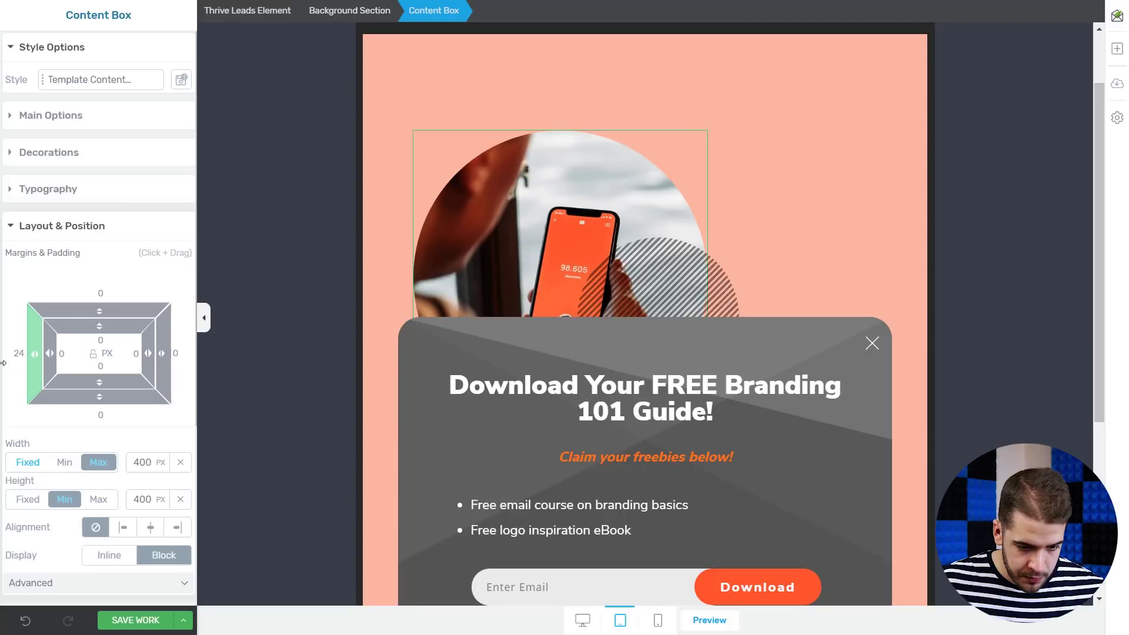
left_click(17, 354)
type("125")
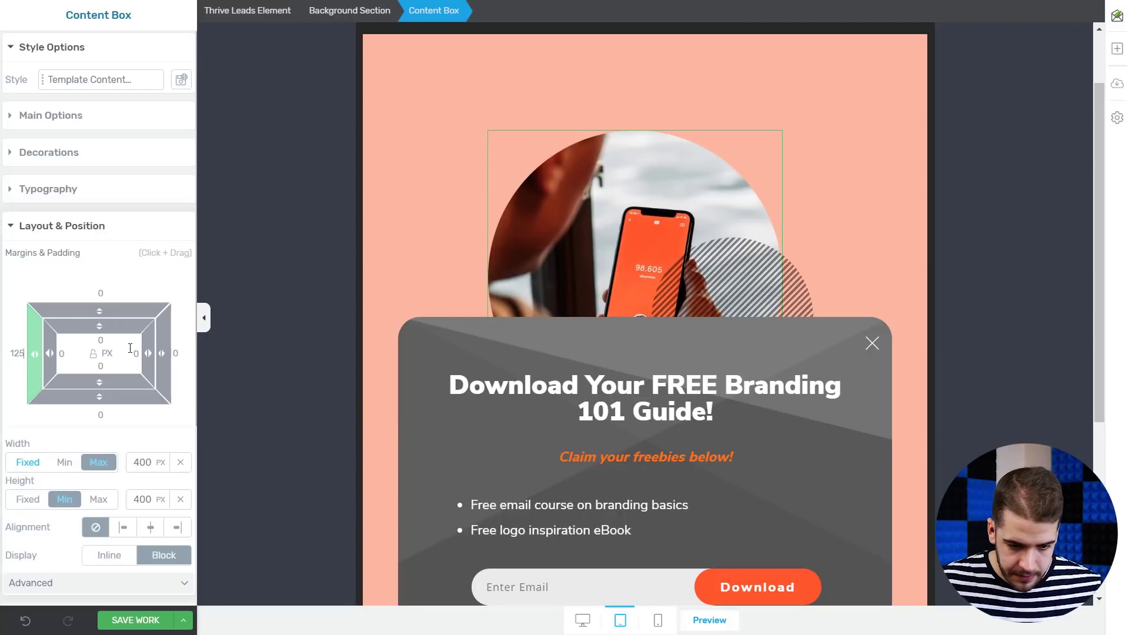
Give the circular photo box a negative top margin so it sits close to the tablet layout's upper edge
left_click(741, 309)
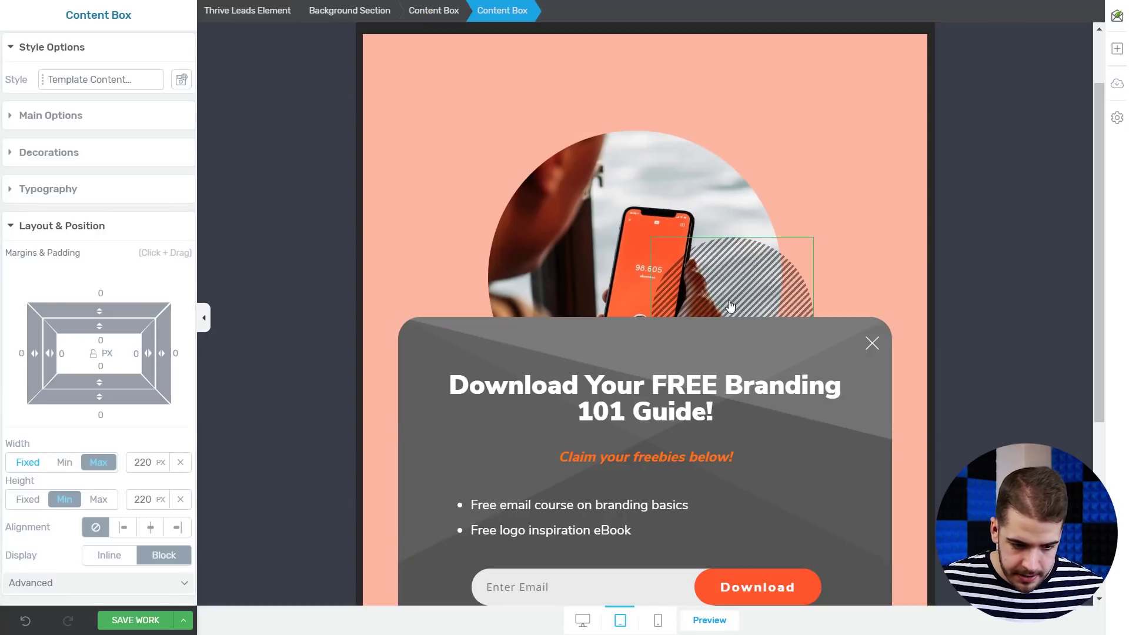
left_click(578, 198)
left_click_drag(99, 310, 125, 453)
scroll(712, 495, "up", 2)
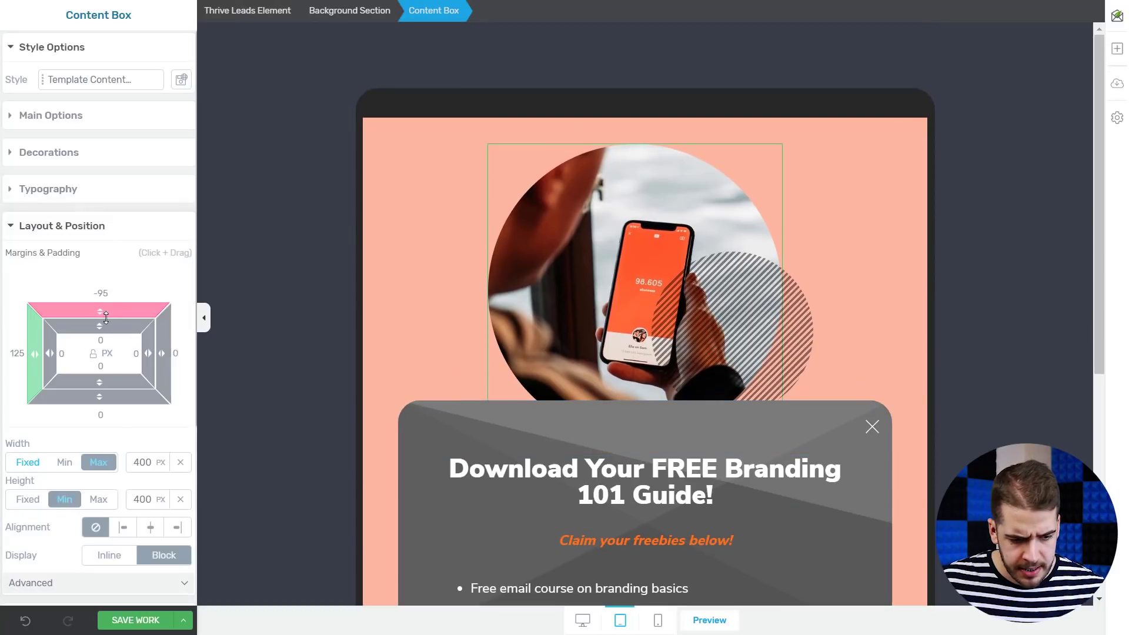
left_click_drag(99, 325, 106, 337)
Move the large striped circle to the photo's lower left with a -430 px left margin and a 140 px top margin
left_click(680, 334)
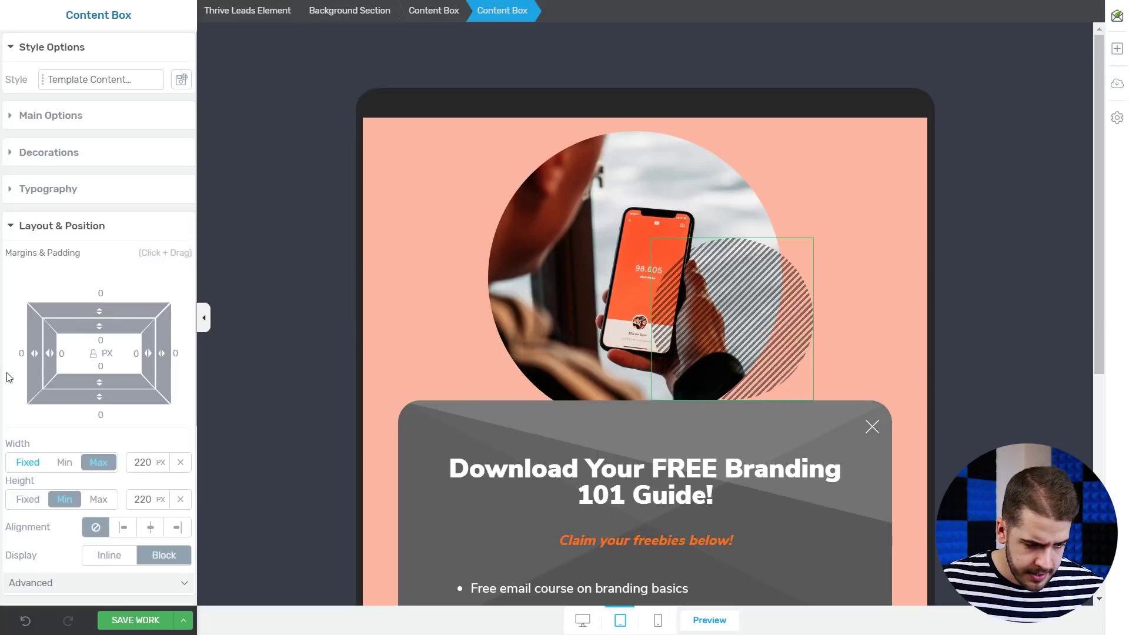
left_click_drag(33, 353, 689, 381)
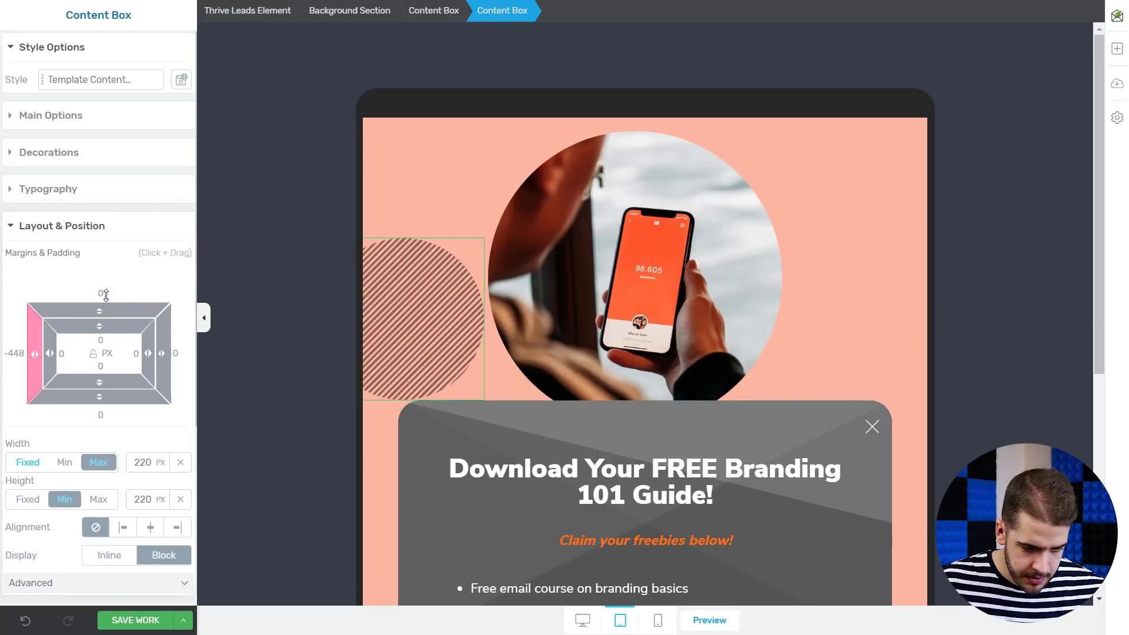
left_click_drag(100, 310, 164, 134)
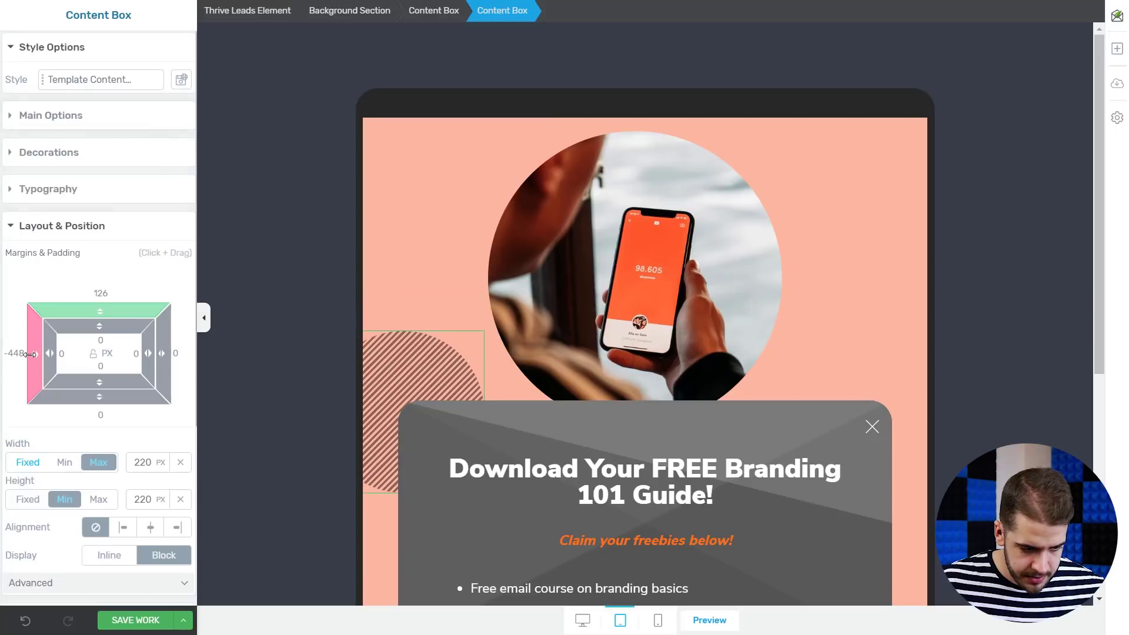
left_click_drag(34, 353, 41, 352)
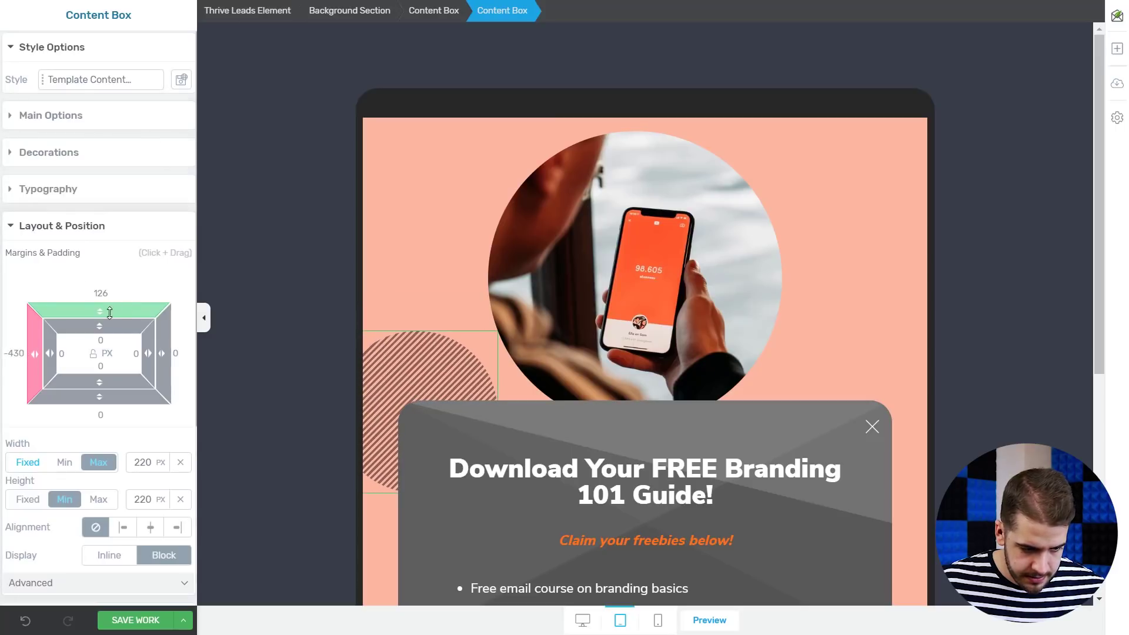
left_click_drag(107, 298, 108, 291)
Set the small striped circle's right margin to -28 px and its bottom margin to 17 px
scroll(731, 265, "down", 6)
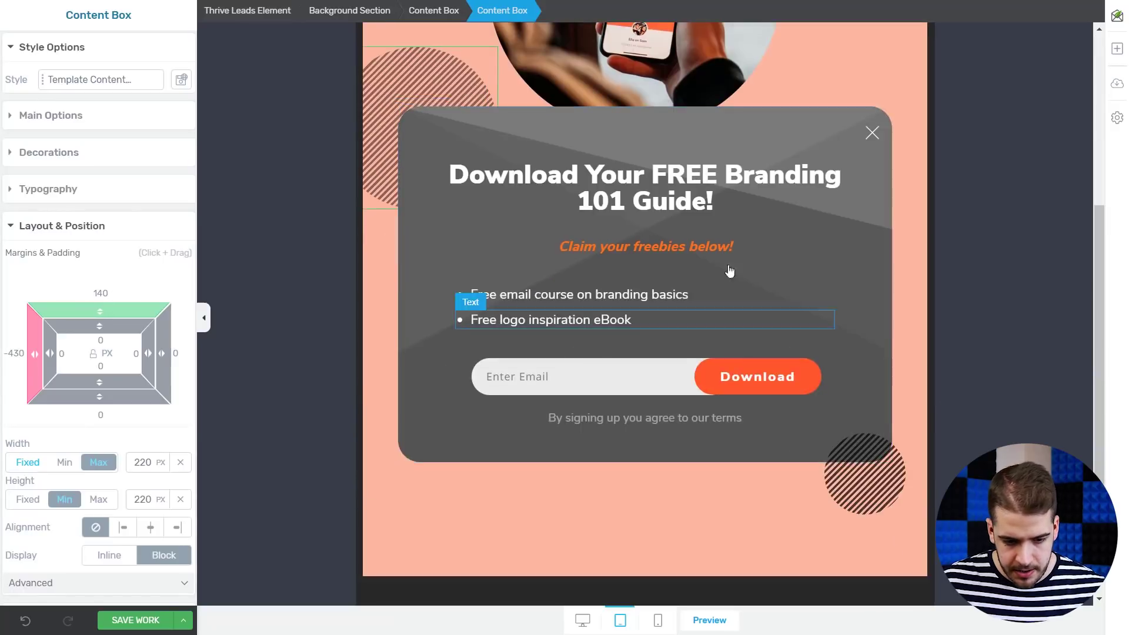
left_click(885, 372)
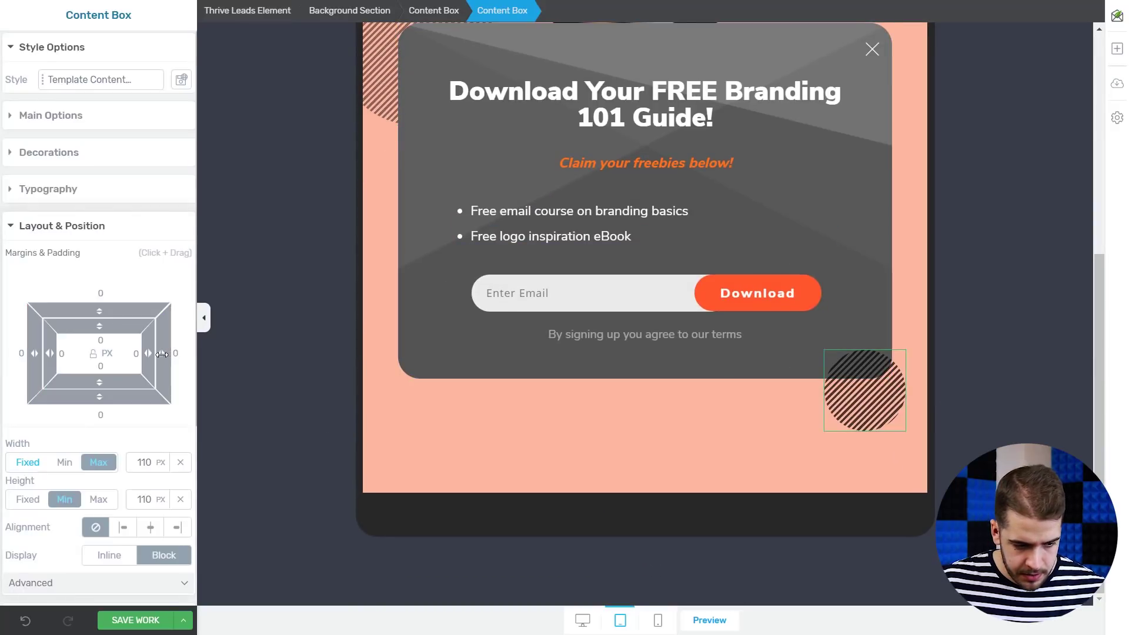
left_click_drag(180, 357, 165, 359)
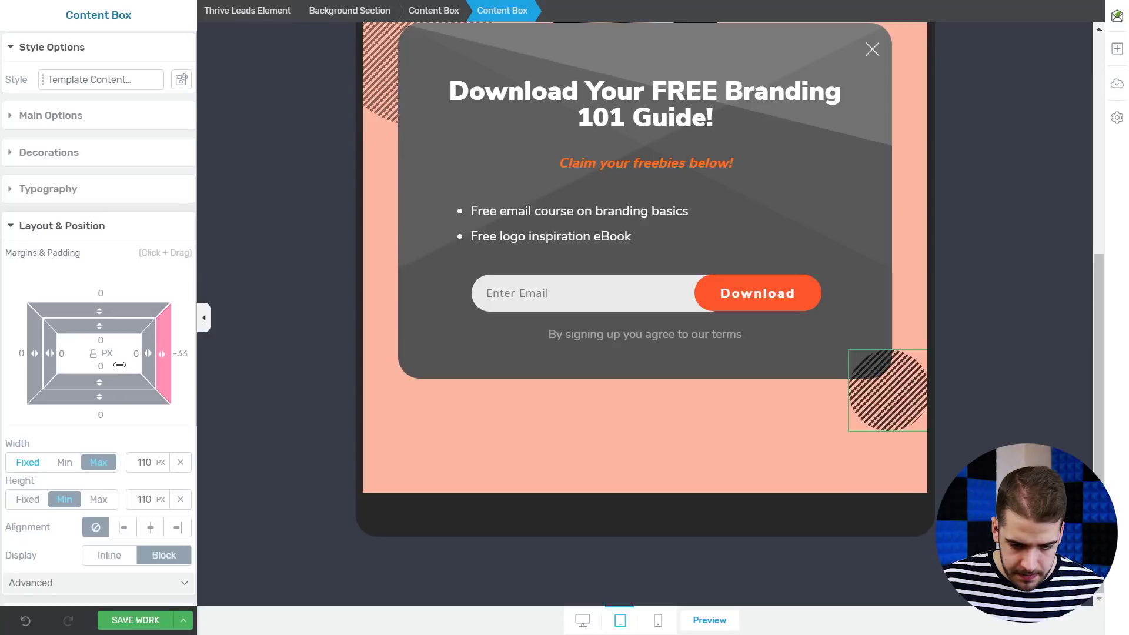
left_click_drag(101, 407, 101, 417)
Review the whole tablet layout, from the circular photo down to the small striped circle
scroll(520, 386, "up", 6)
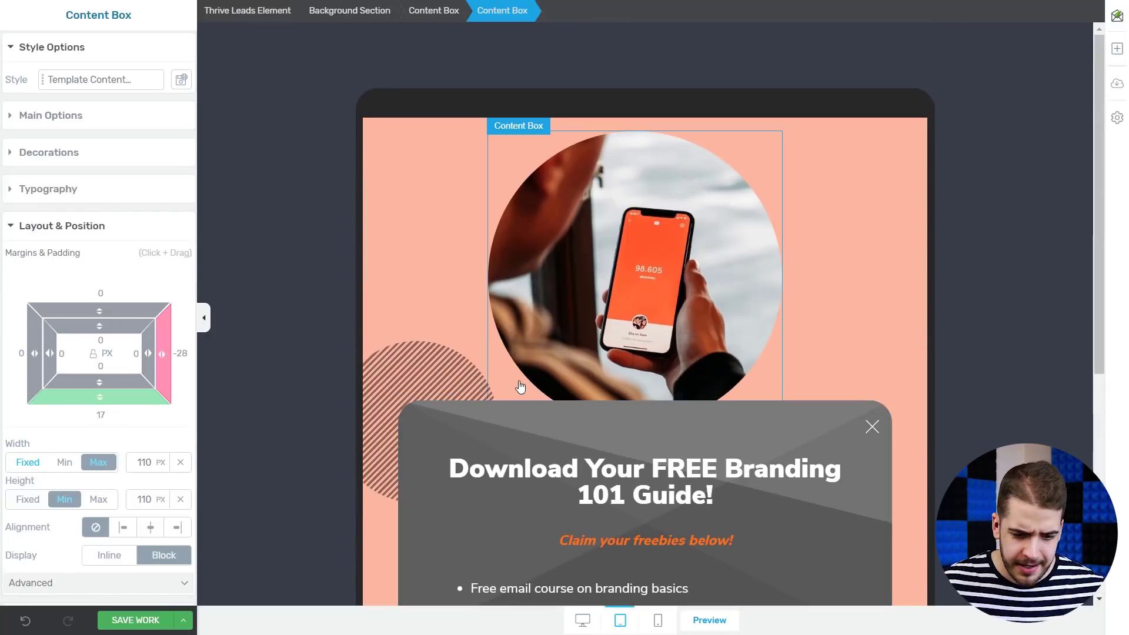
scroll(520, 386, "down", 5)
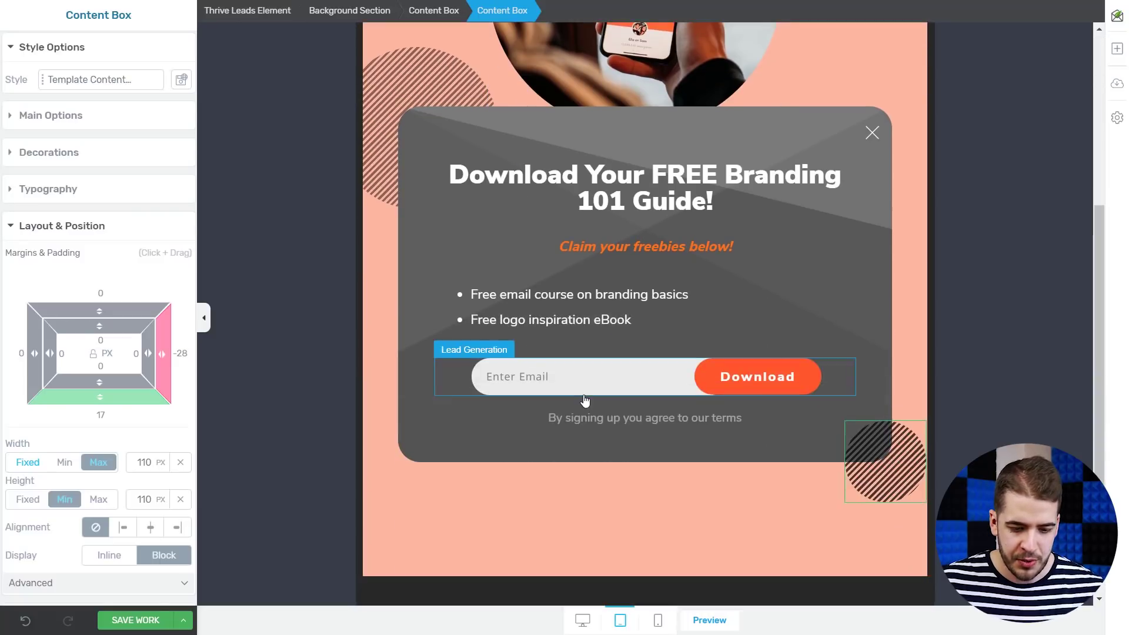
scroll(584, 395, "up", 5)
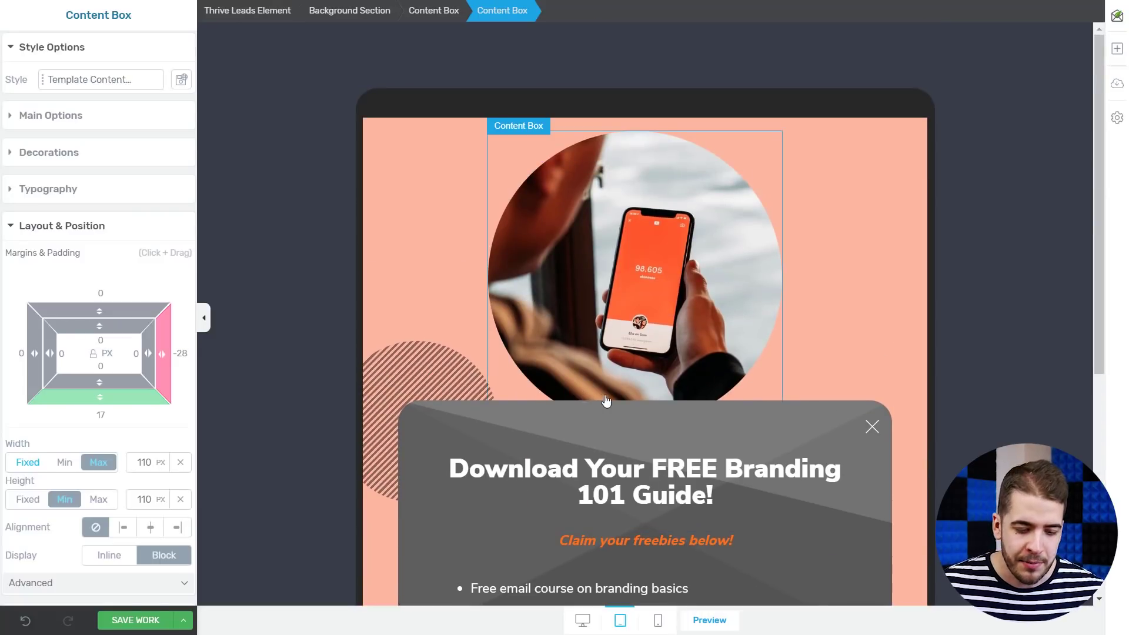
scroll(584, 400, "down", 5)
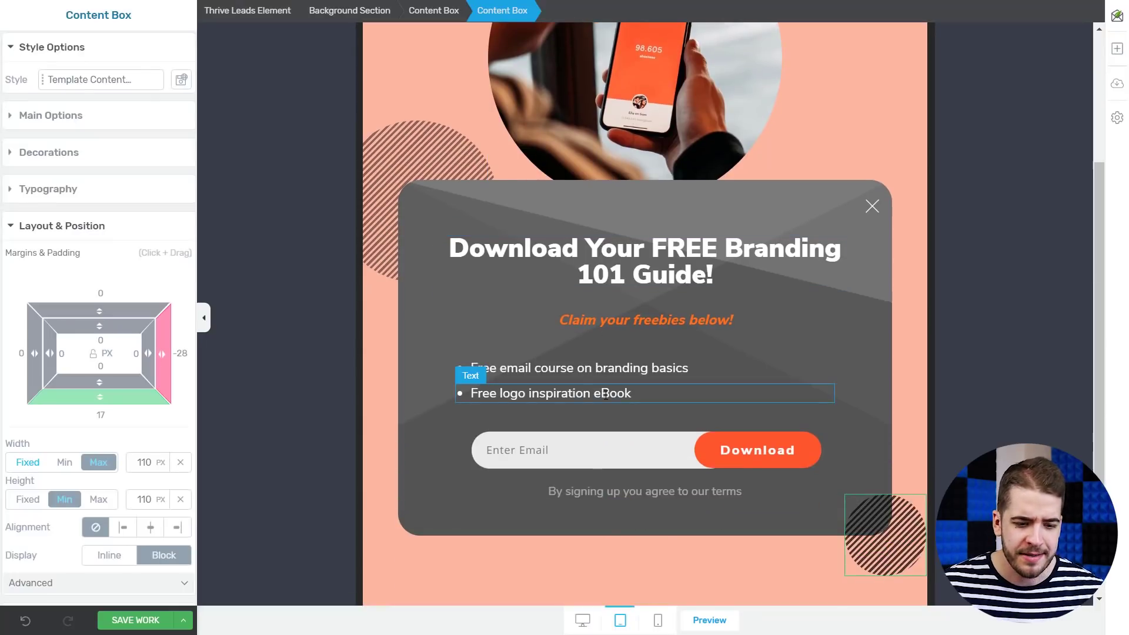
scroll(606, 395, "up", 3)
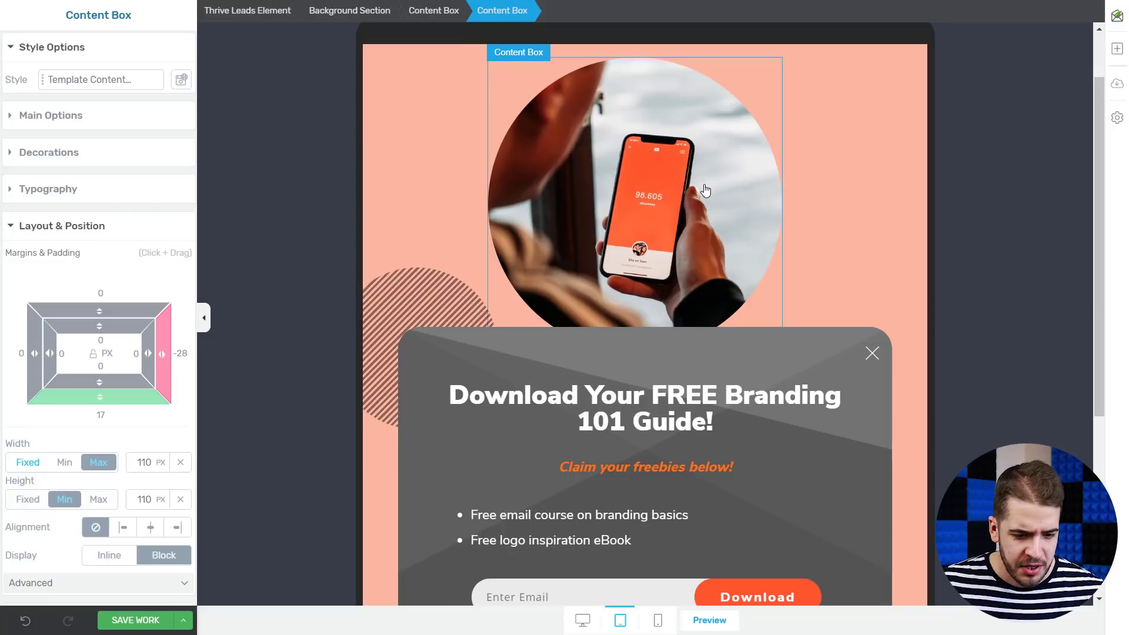
scroll(849, 216, "down", 6)
scroll(849, 216, "up", 7)
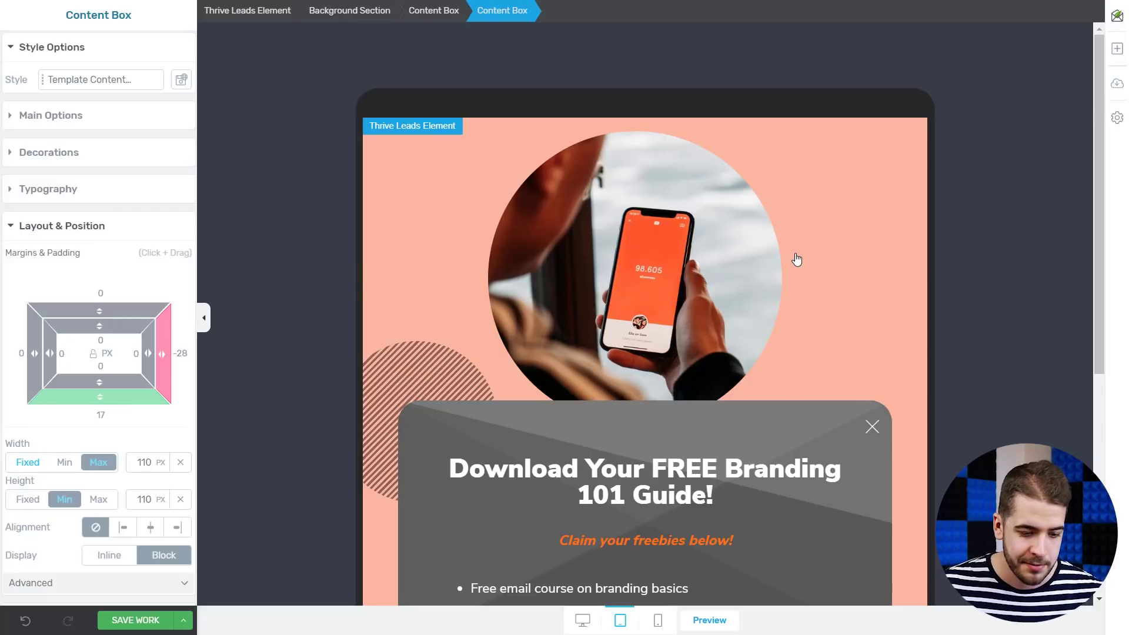
scroll(797, 260, "down", 5)
scroll(865, 263, "up", 5)
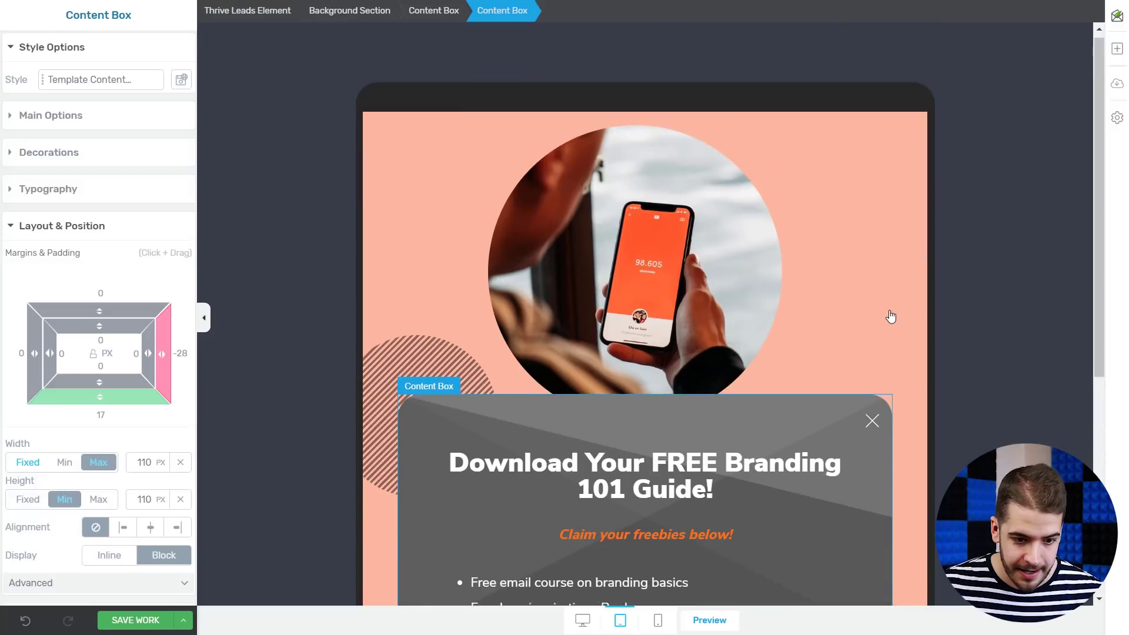
scroll(891, 316, "down", 5)
scroll(891, 317, "up", 5)
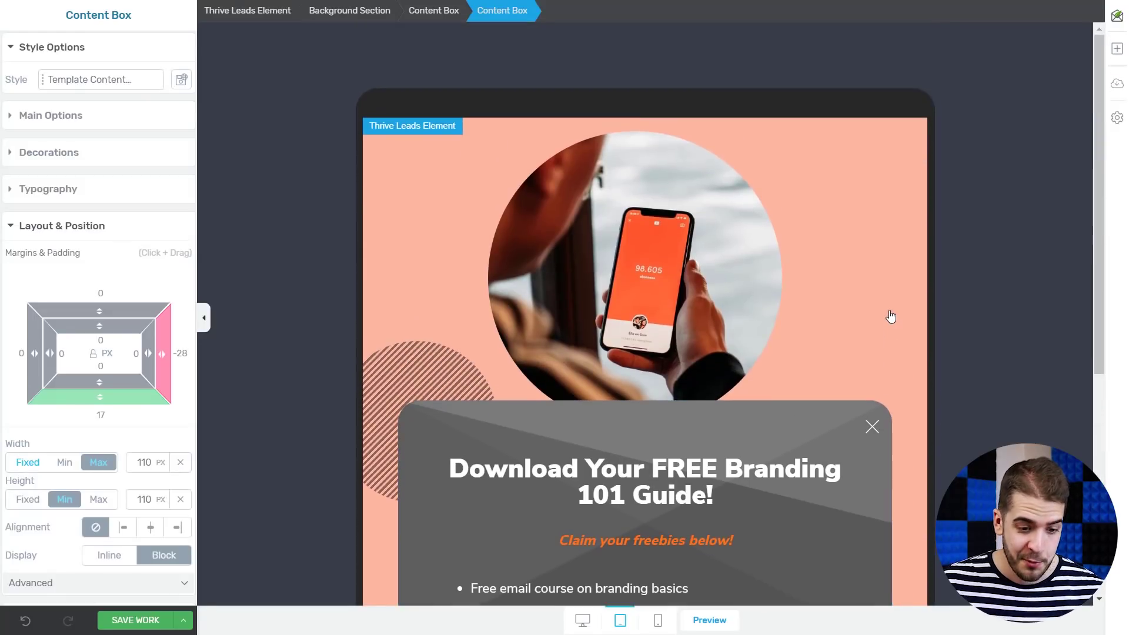
Switch to the mobile layout and set the circular photo box's top margin to -38 px
left_click(658, 620)
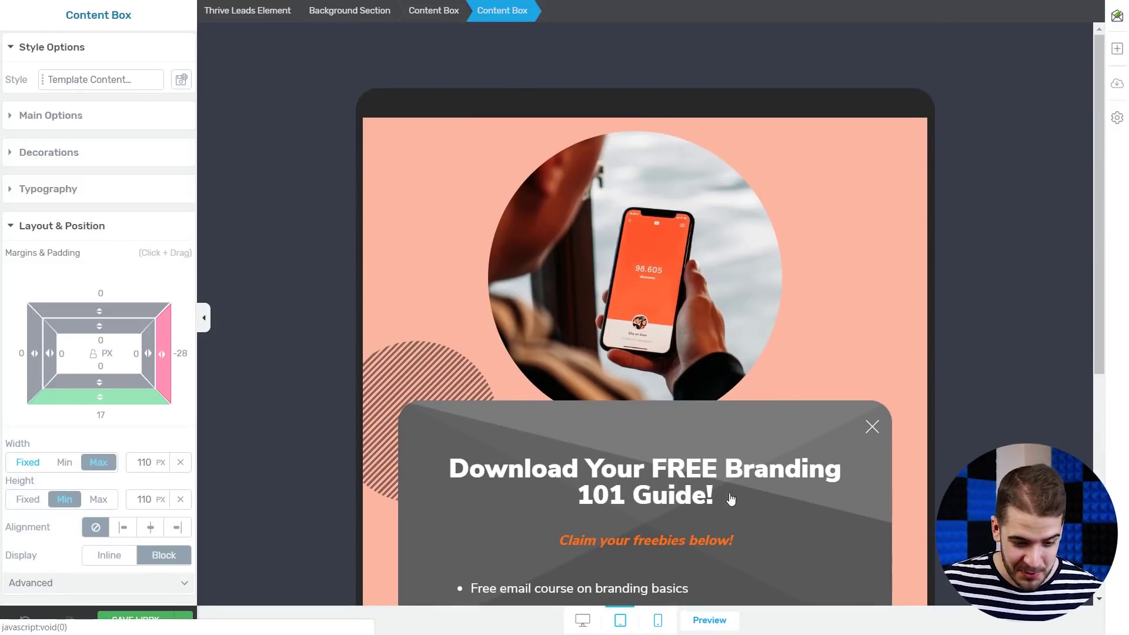
left_click(640, 197)
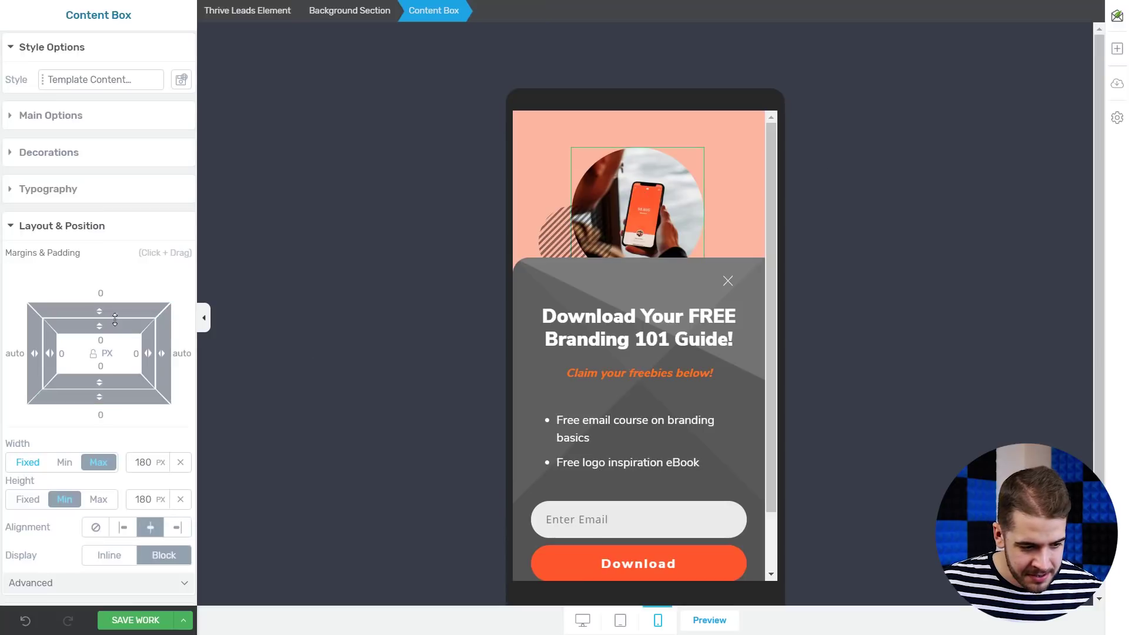
left_click_drag(99, 310, 122, 366)
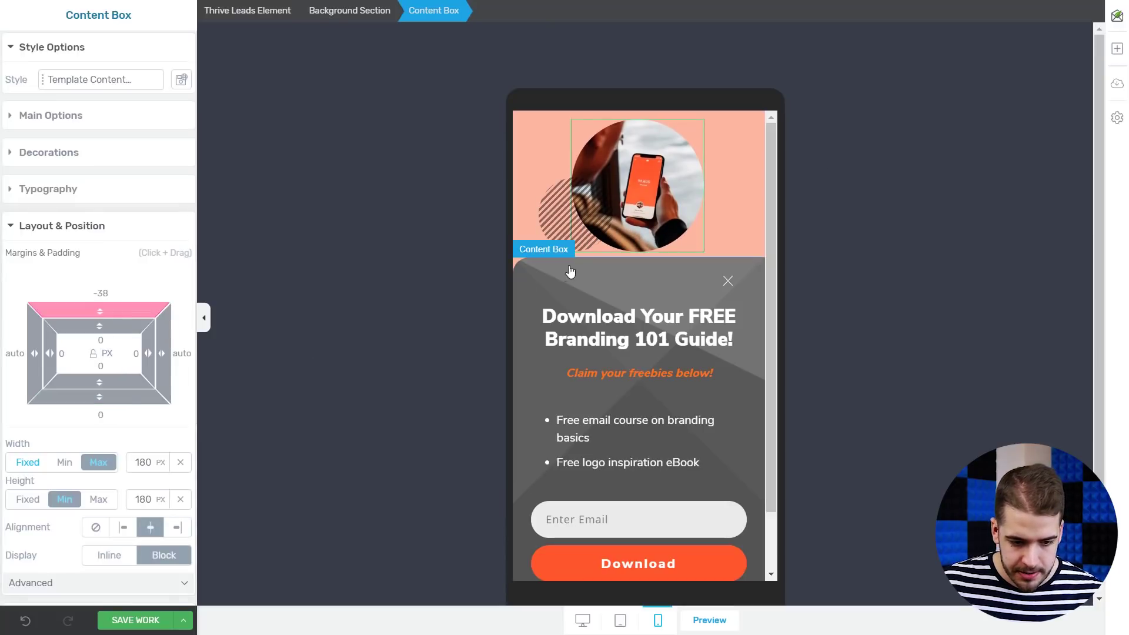
Shift the striped circle beside the mobile photo with a -56 px left margin and a 65 px top margin
left_click(556, 235)
left_click_drag(28, 353, 144, 371)
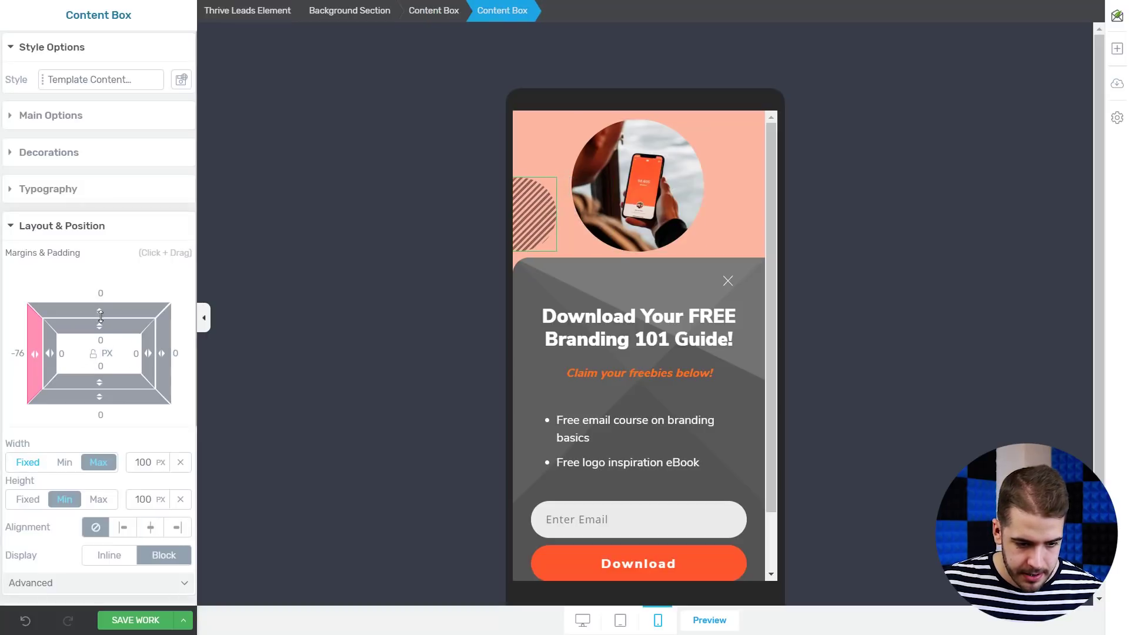
left_click_drag(101, 316, 134, 225)
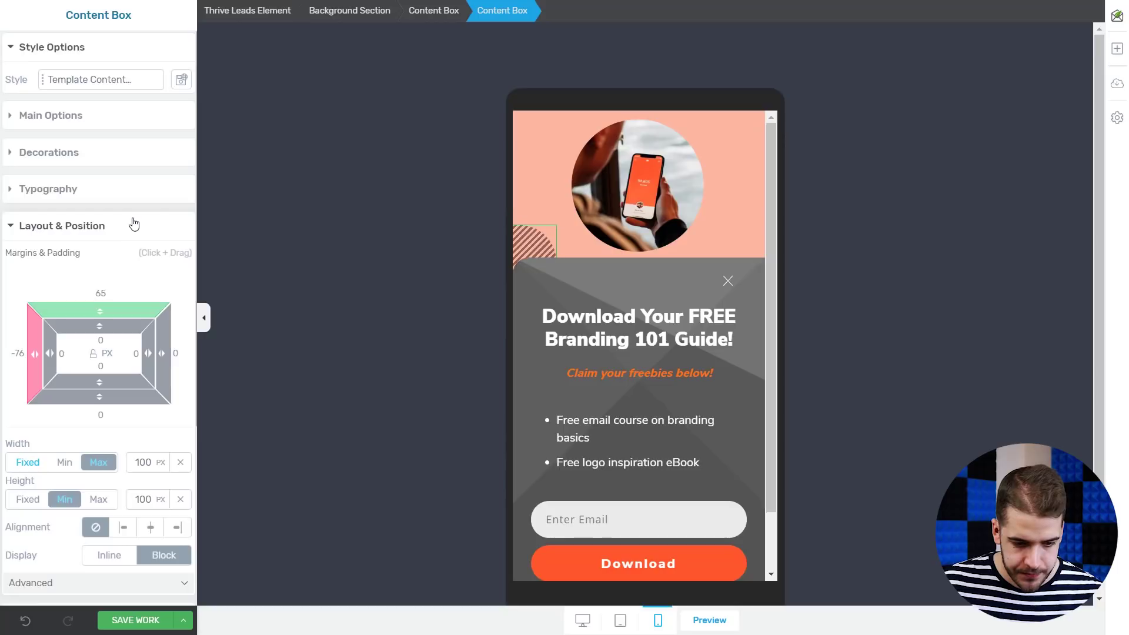
left_click_drag(29, 354, 88, 365)
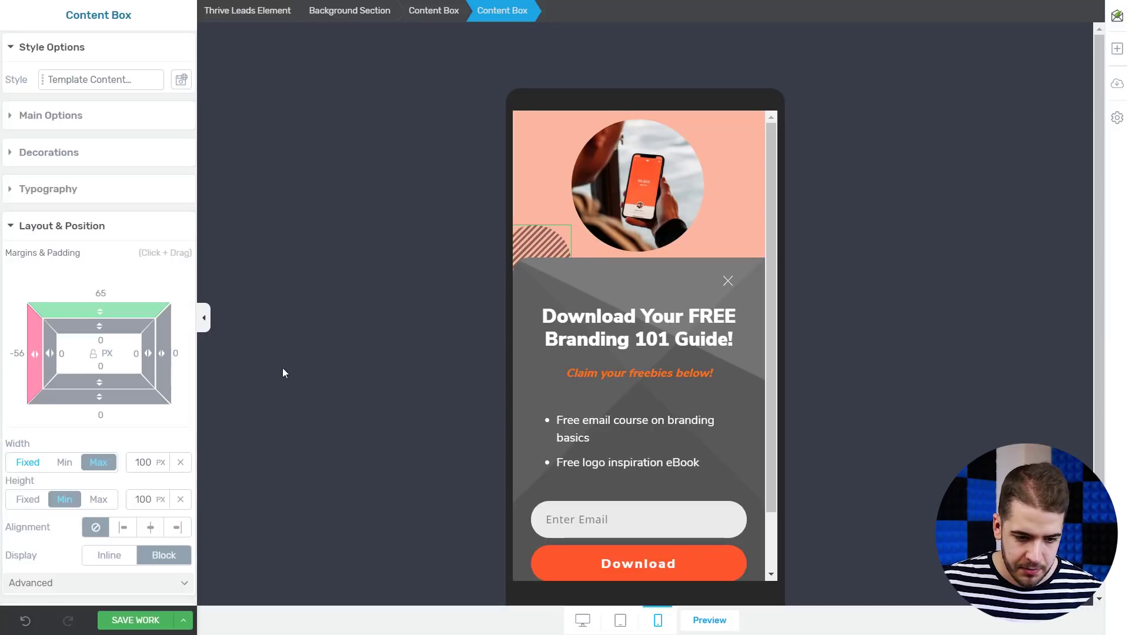
Hide the striped circle on mobile so it is visible on desktop and tablet only
scroll(46, 382, "down", 4)
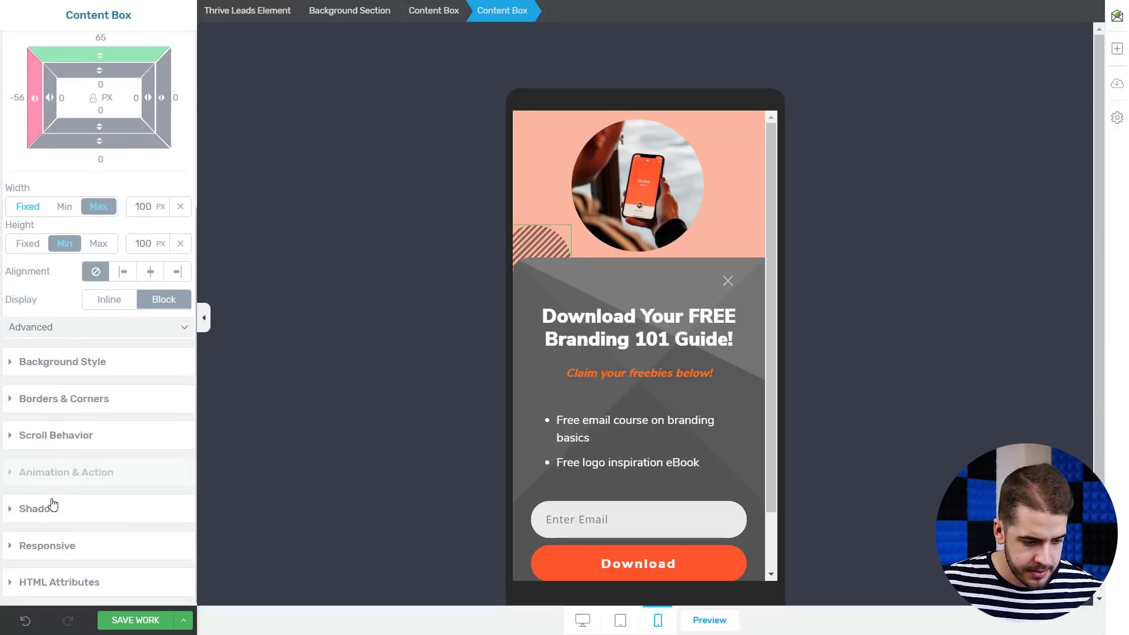
left_click(68, 546)
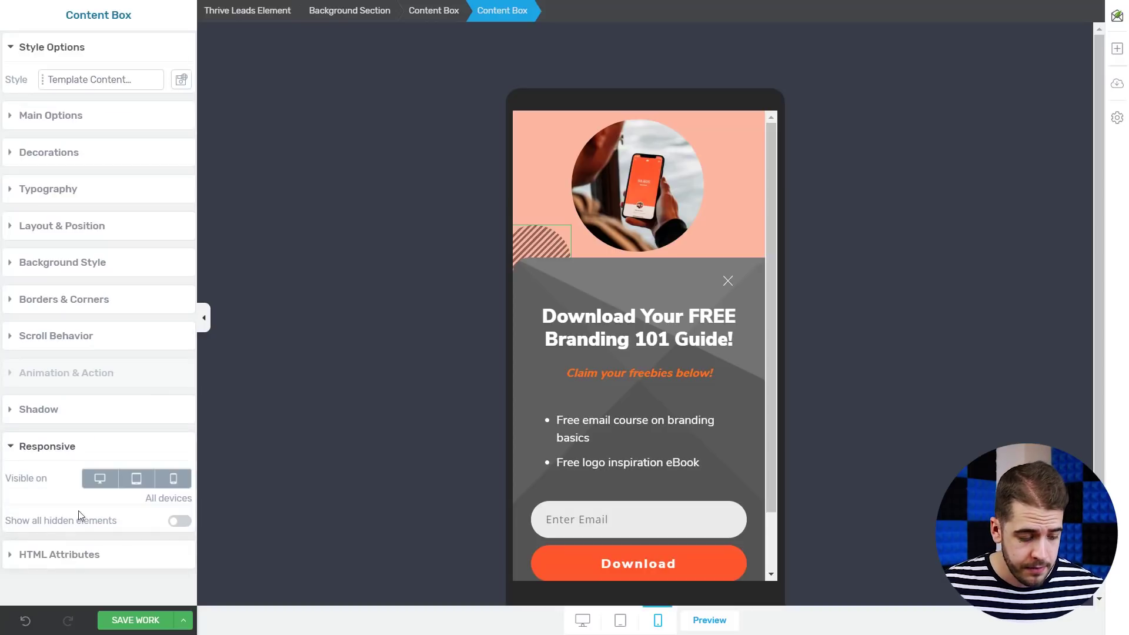
left_click(180, 484)
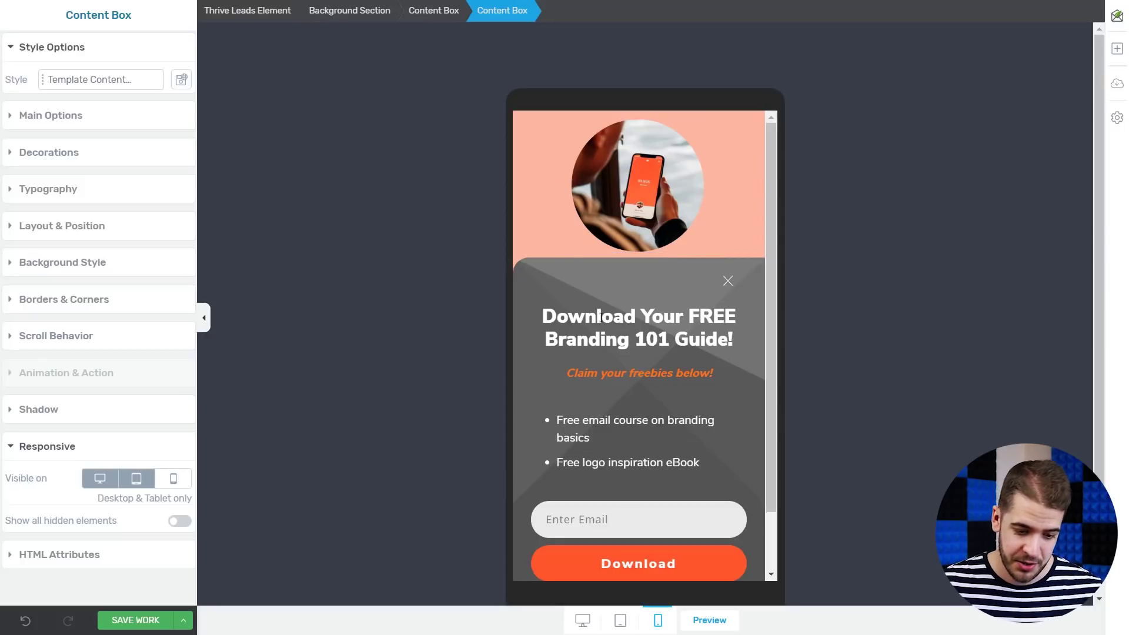
scroll(623, 270, "down", 1)
scroll(623, 270, "up", 1)
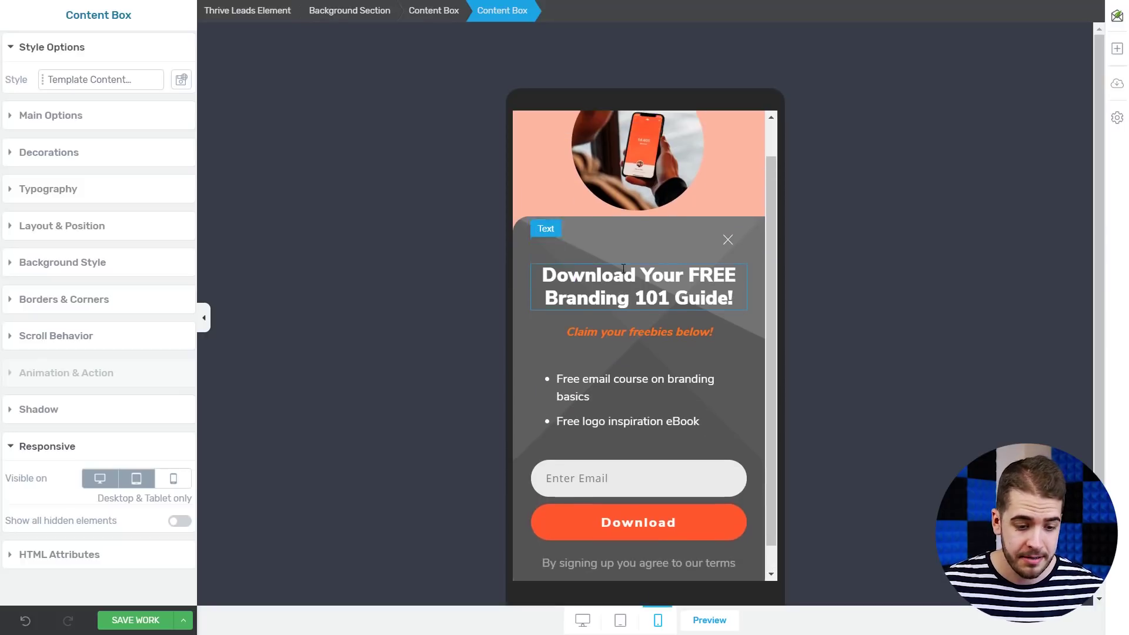
Check the form in the tablet and desktop layouts and dismiss its overlay on the live blog post
left_click(619, 620)
left_click(588, 622)
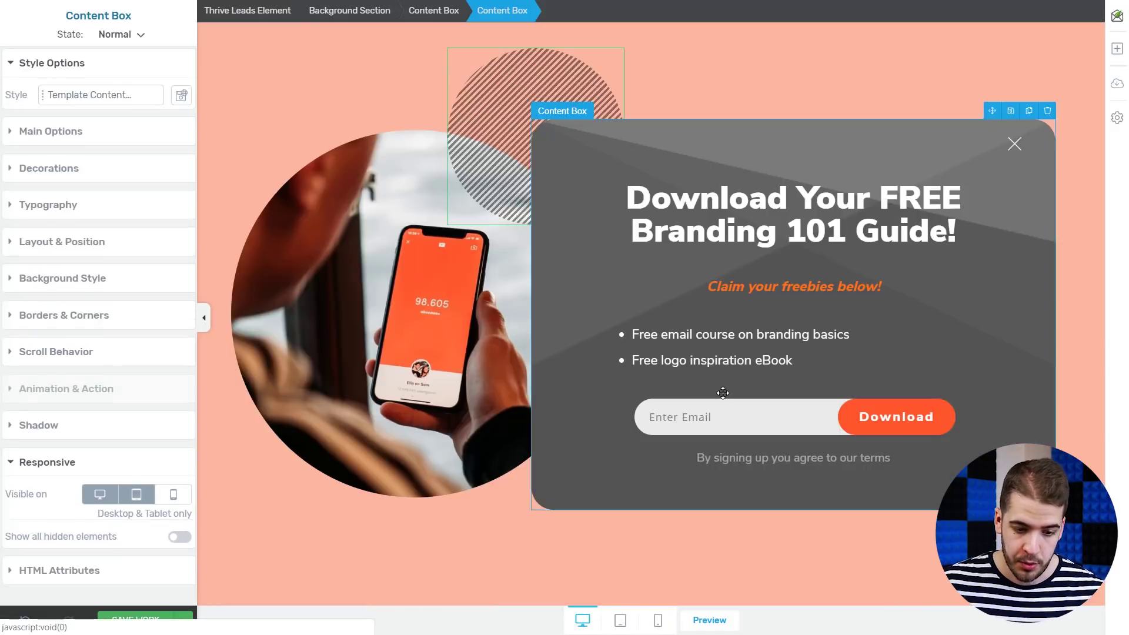
left_click(683, 586)
key("Escape")
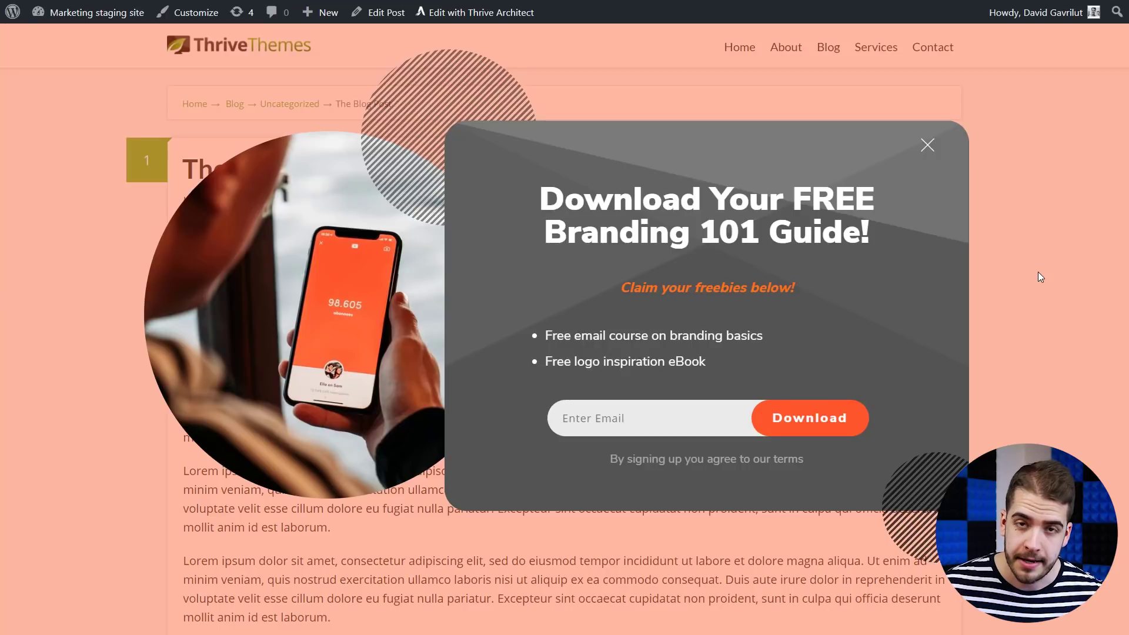
left_click(927, 146)
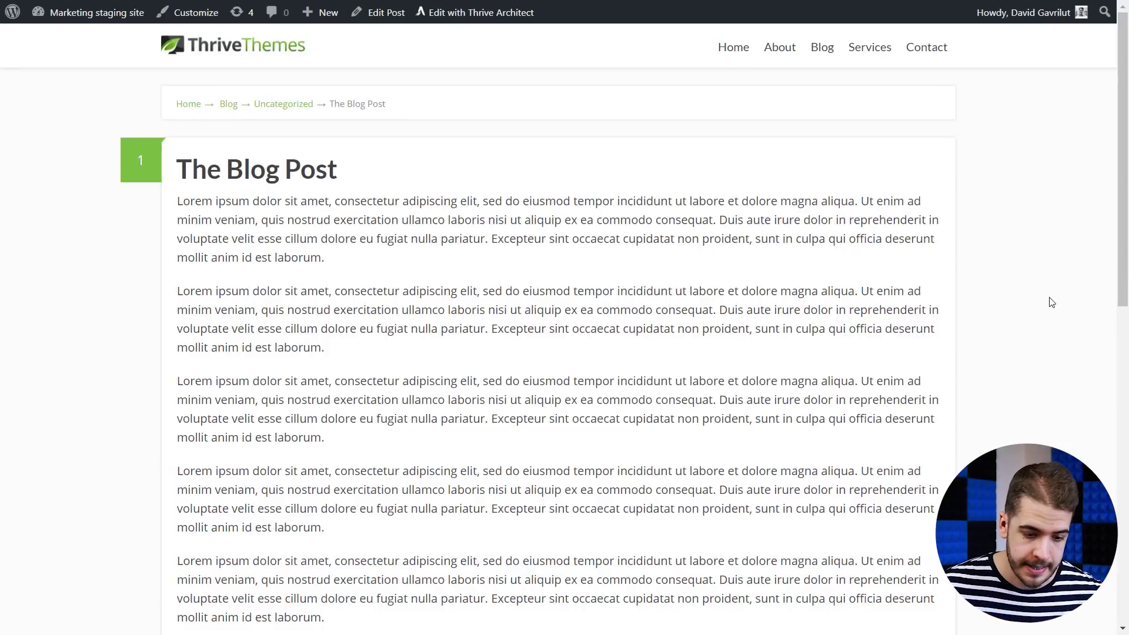